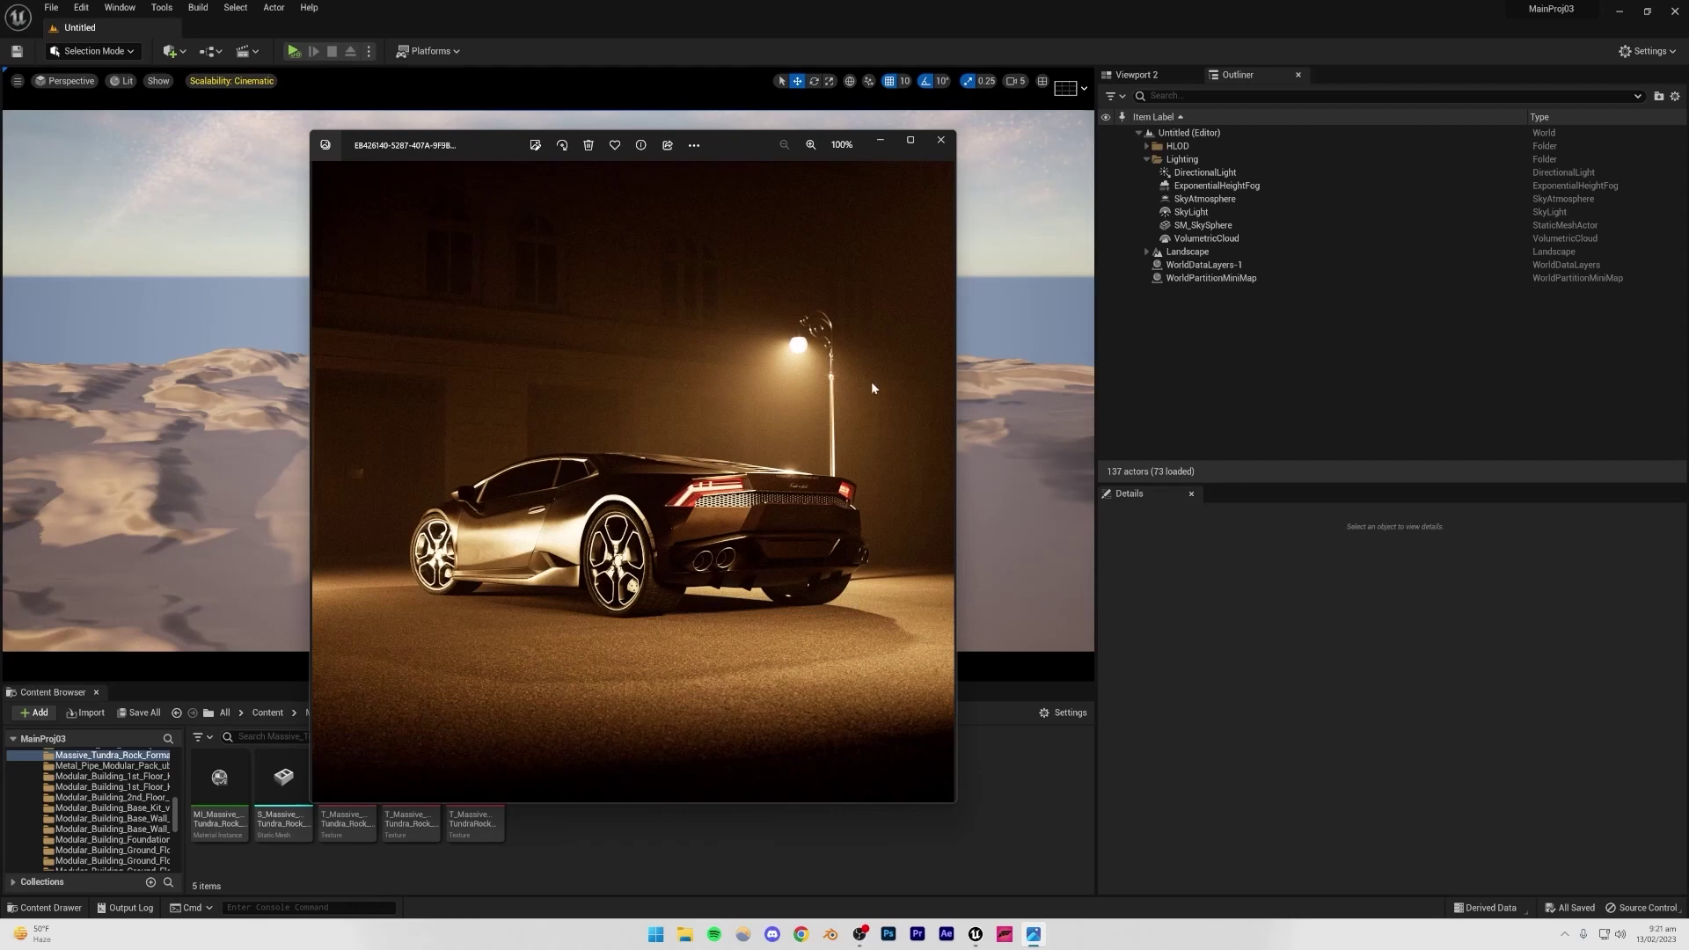
- Minimize the car reference image and create a new level from the Empty Level template
click(879, 144)
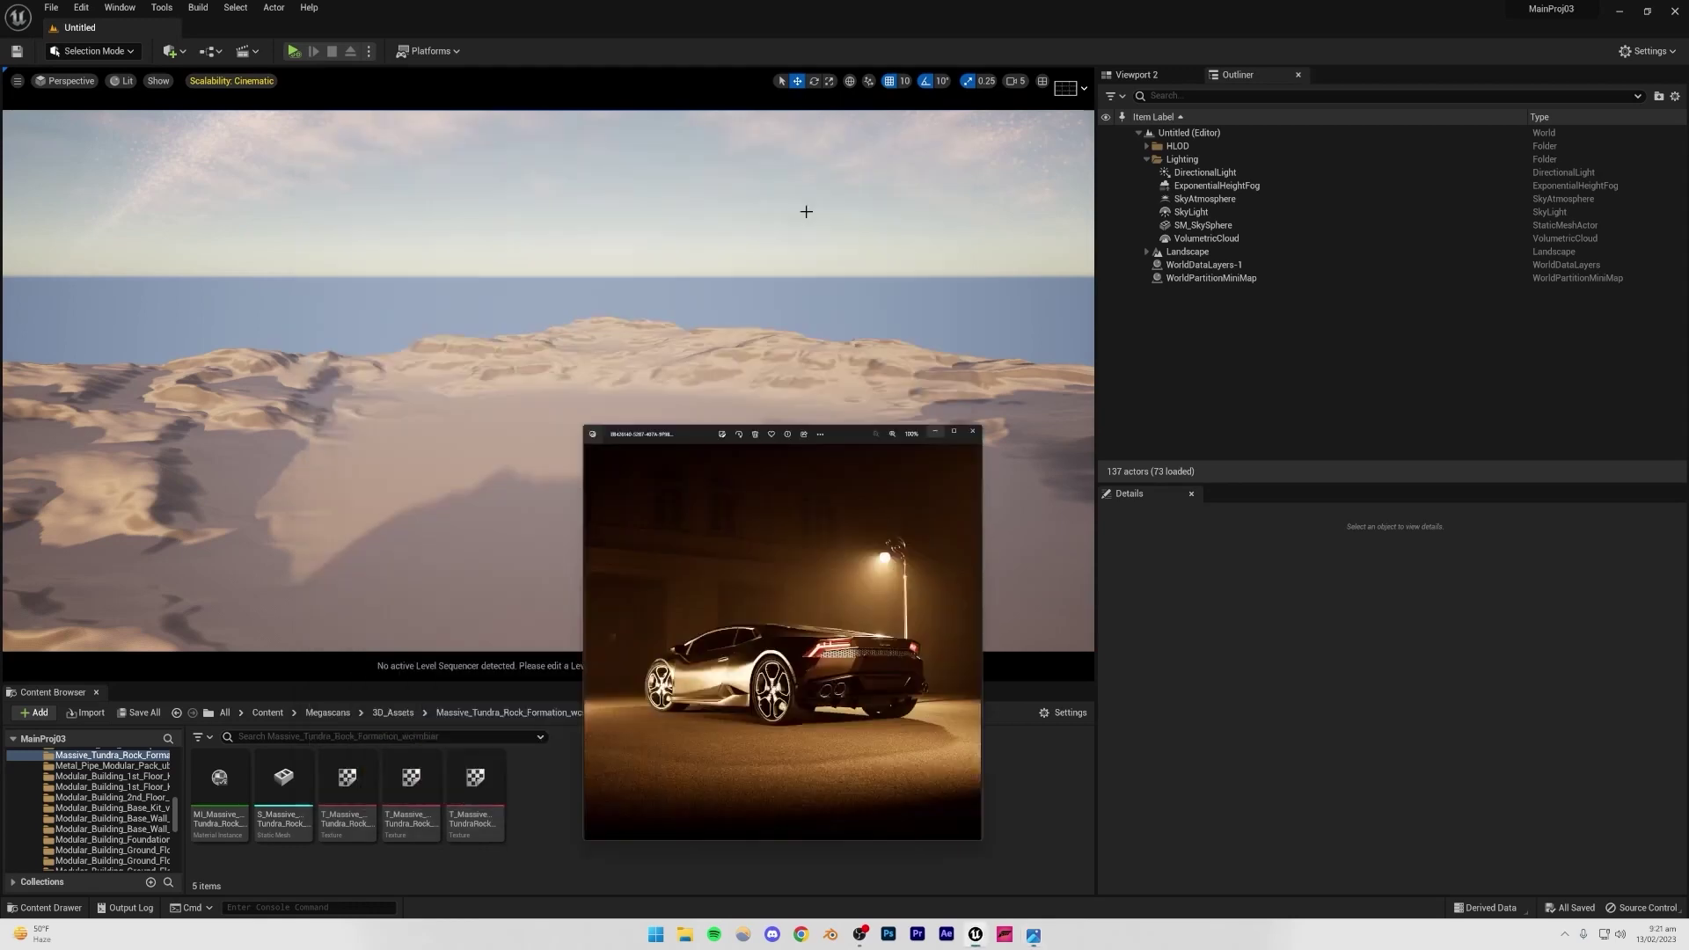
scroll(89, 811, up, 10)
click(51, 7)
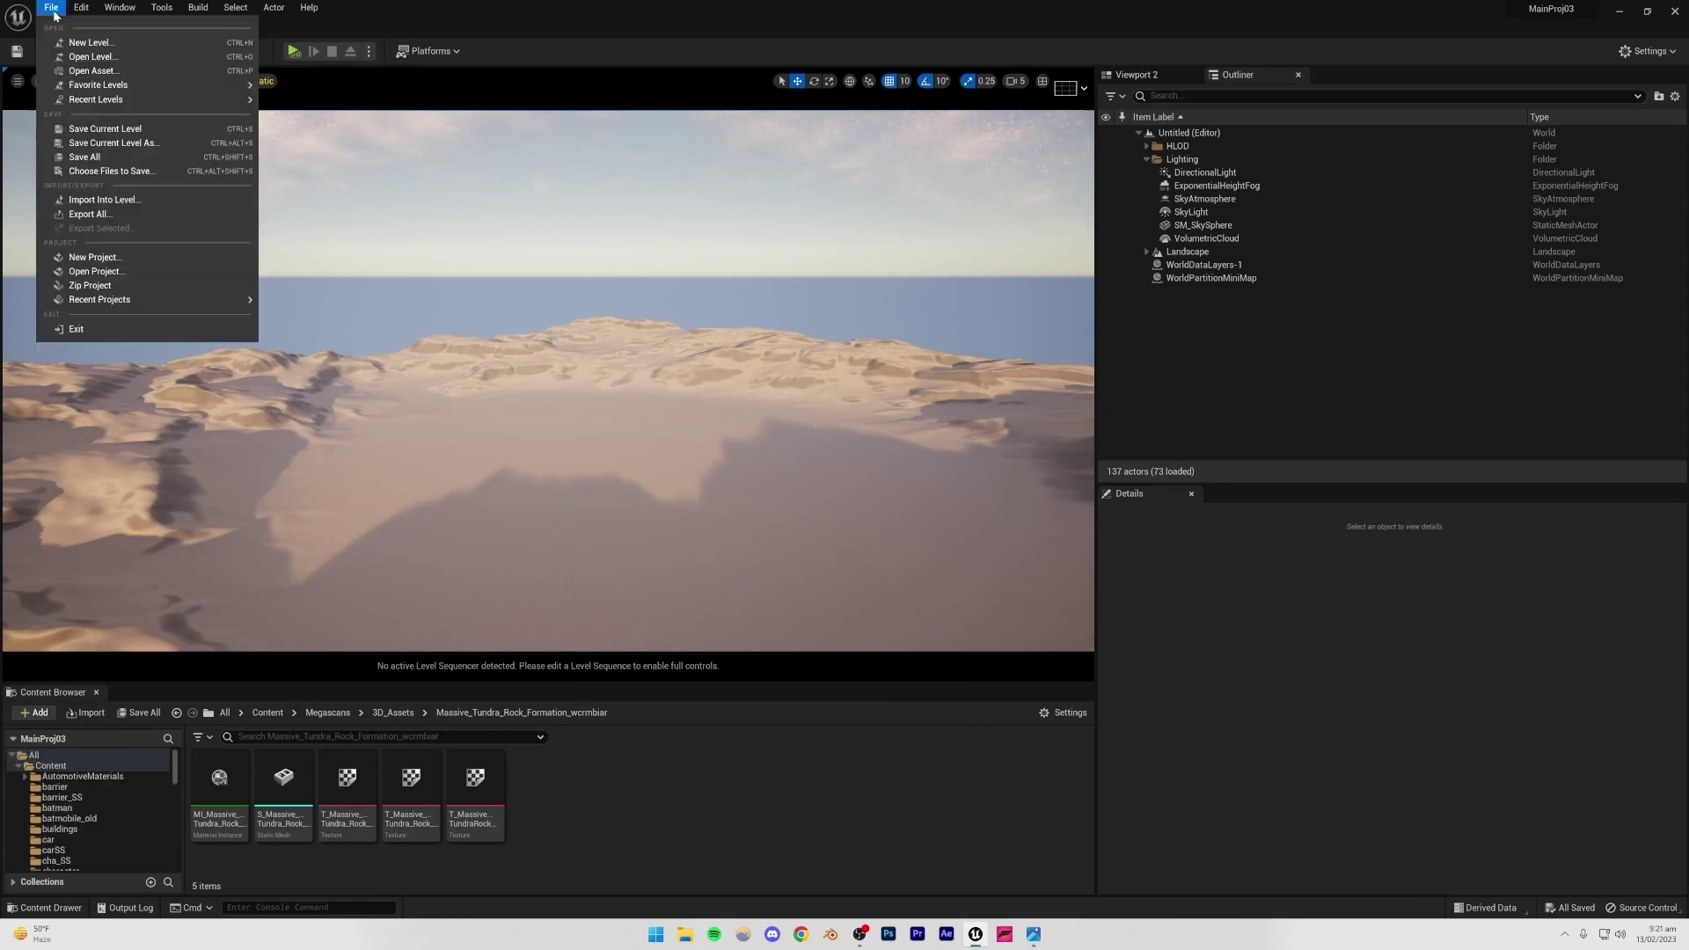
click(153, 62)
click(929, 387)
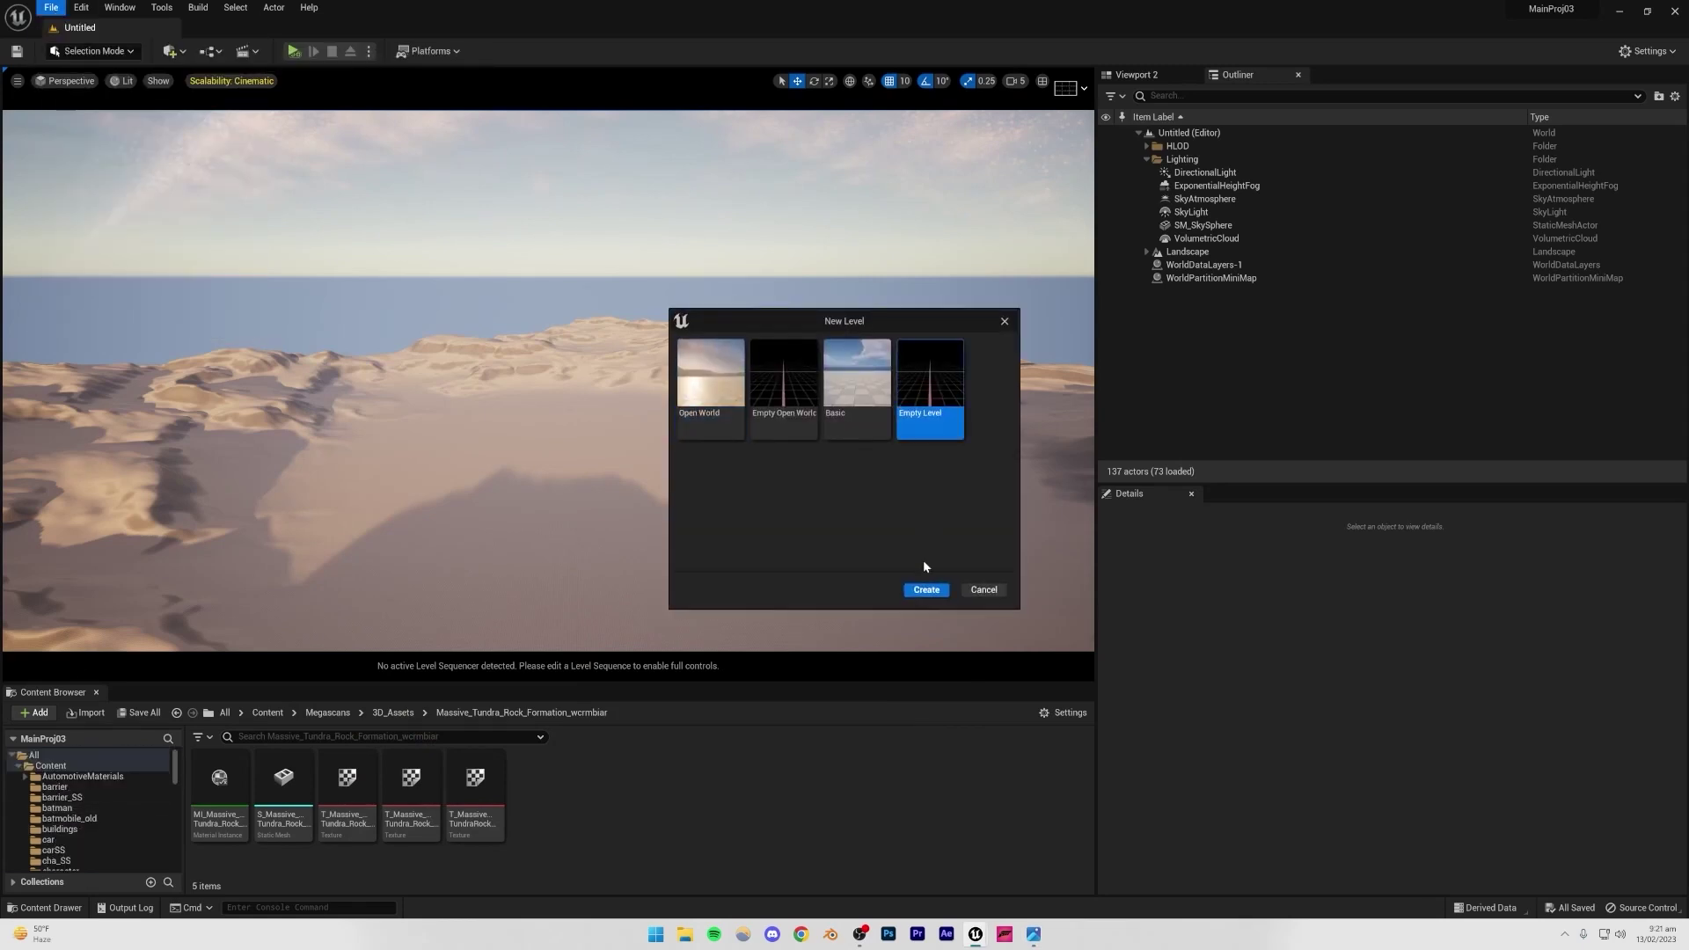
click(921, 593)
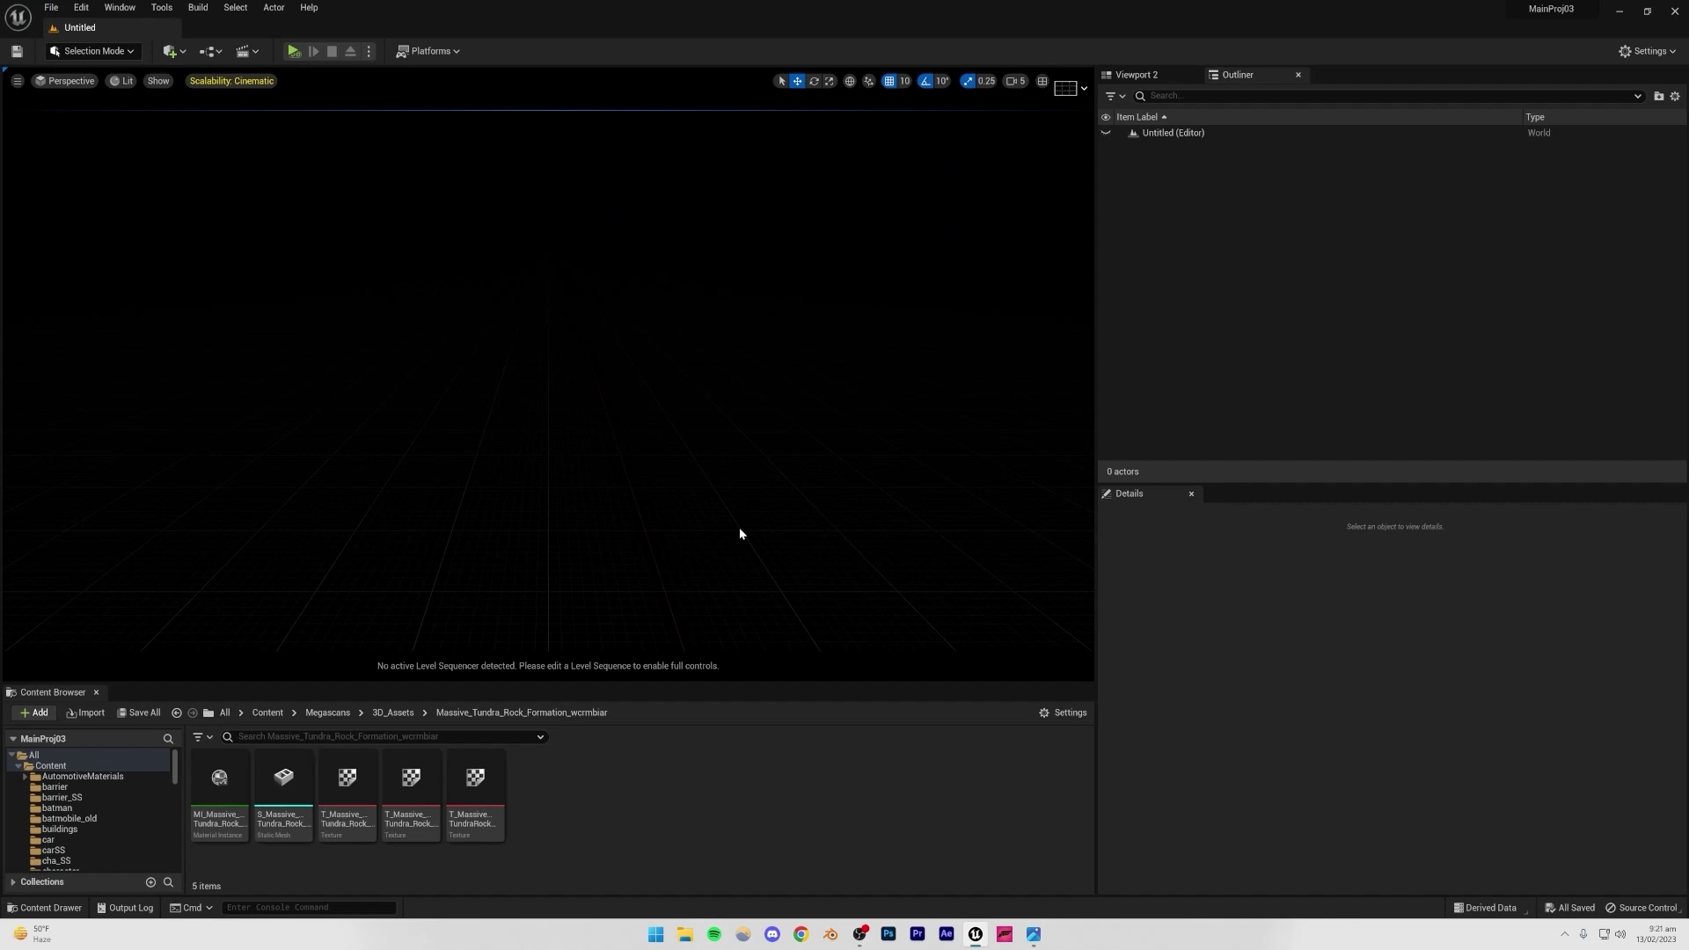
- Save the new level in the Content folder as lambo03_SS
key(ctrl+s)
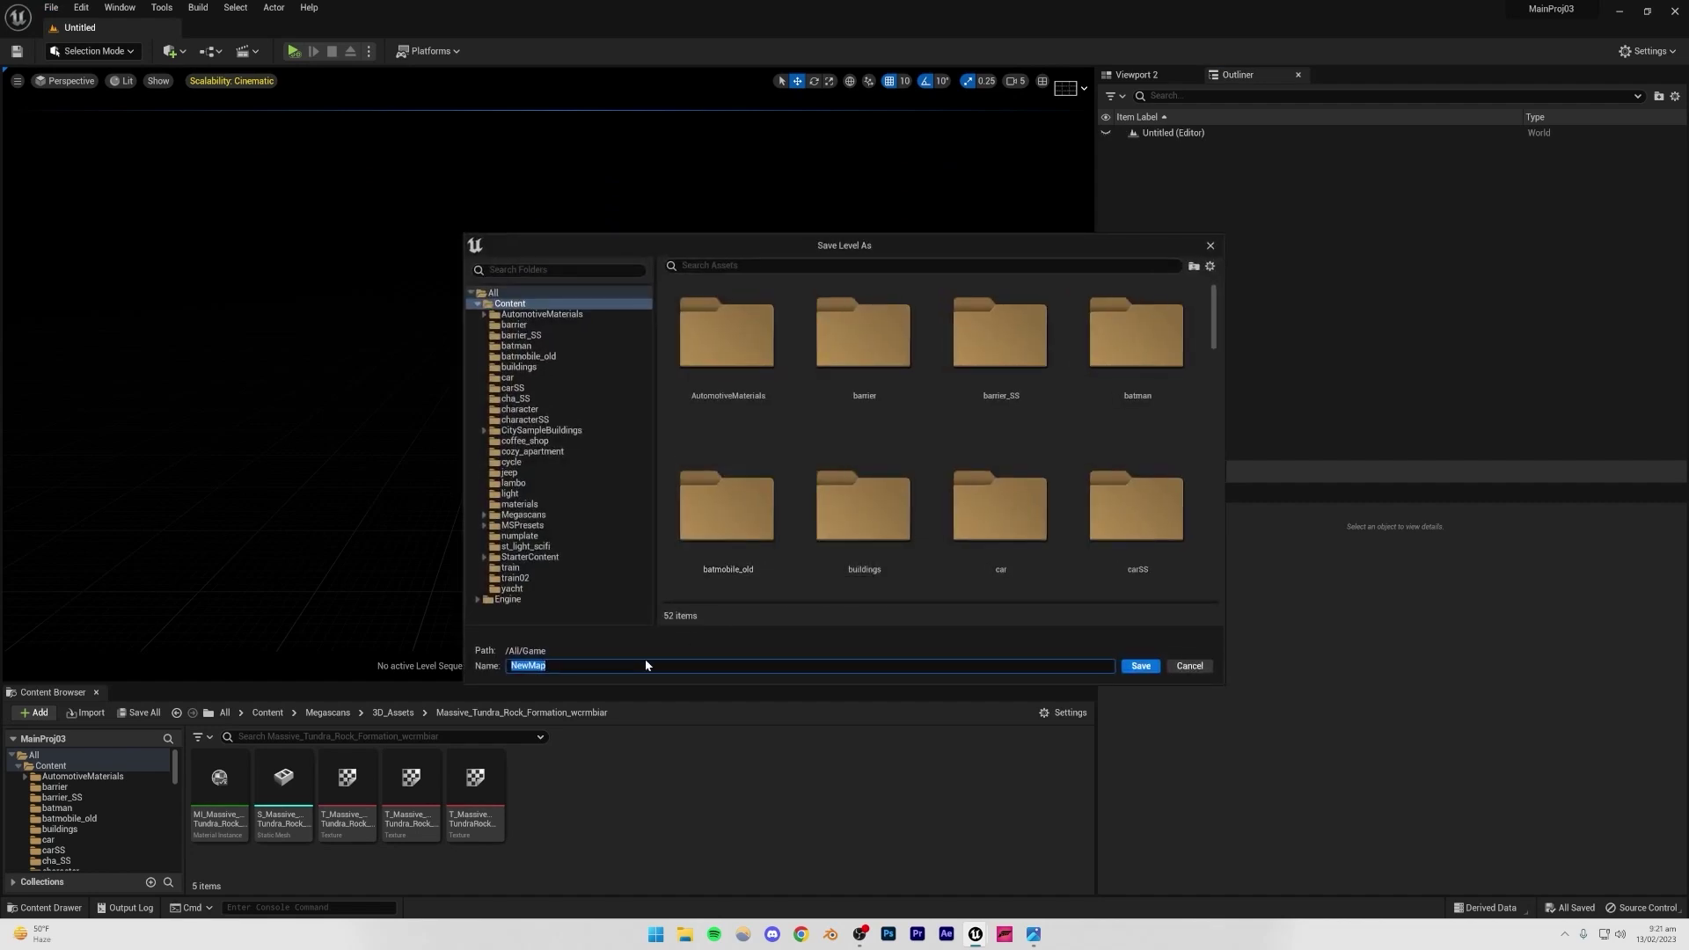
text(lambo03_SS)
key(Return)
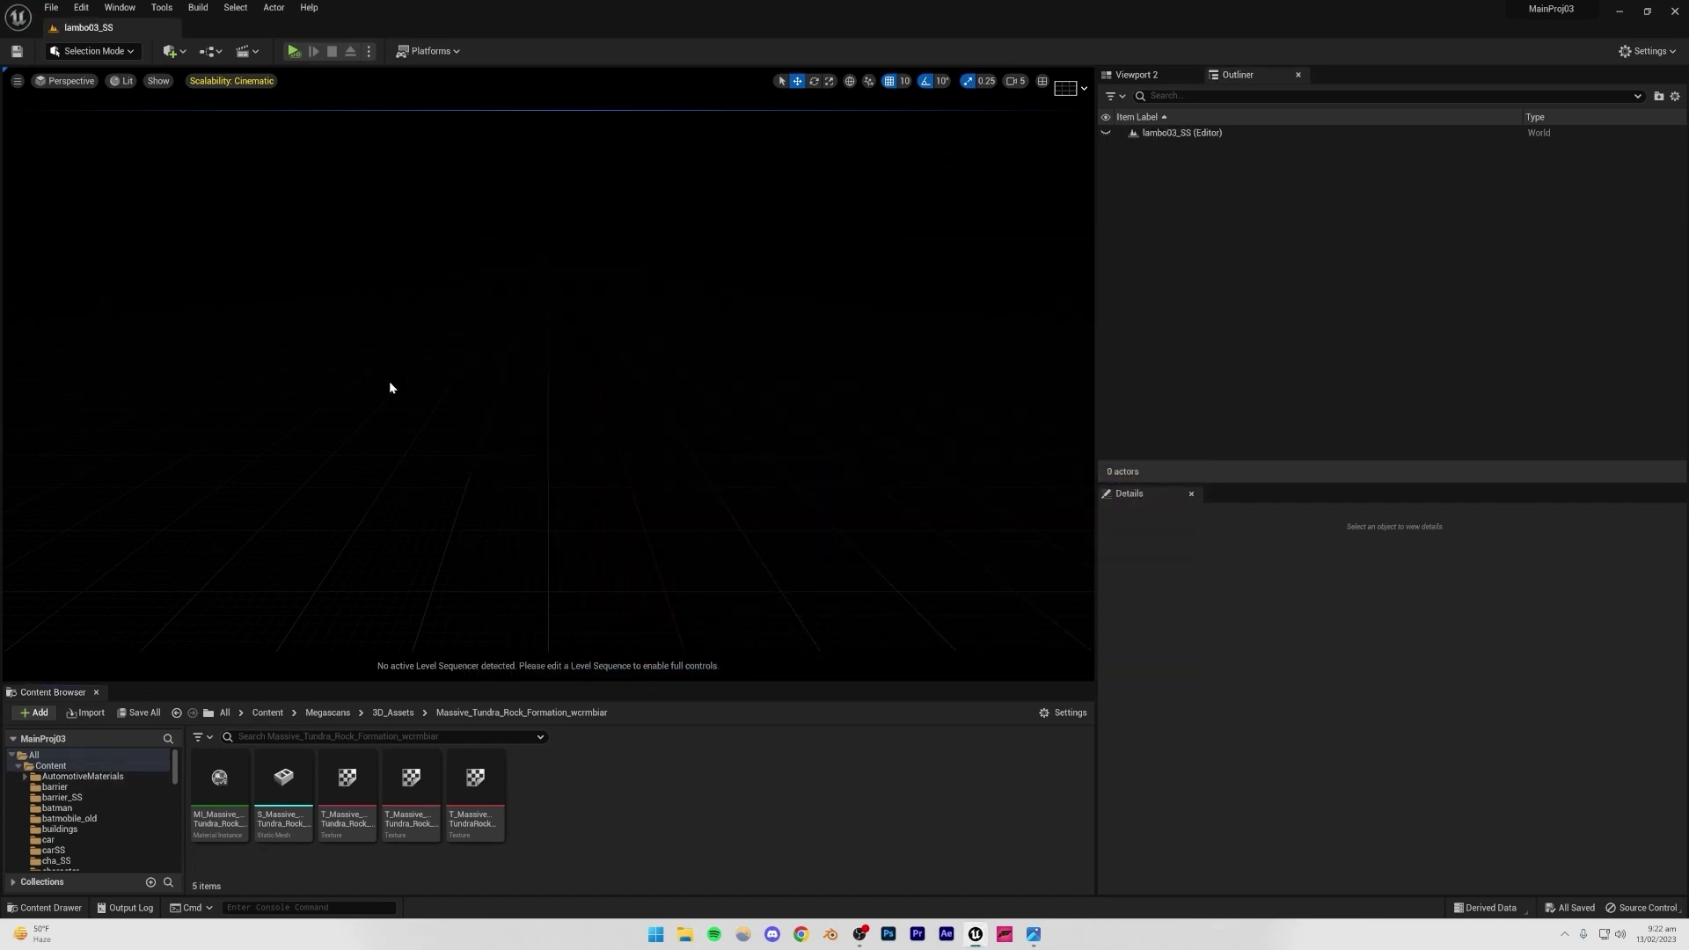
- Create a new landscape with the default settings and return to Selection mode
click(109, 55)
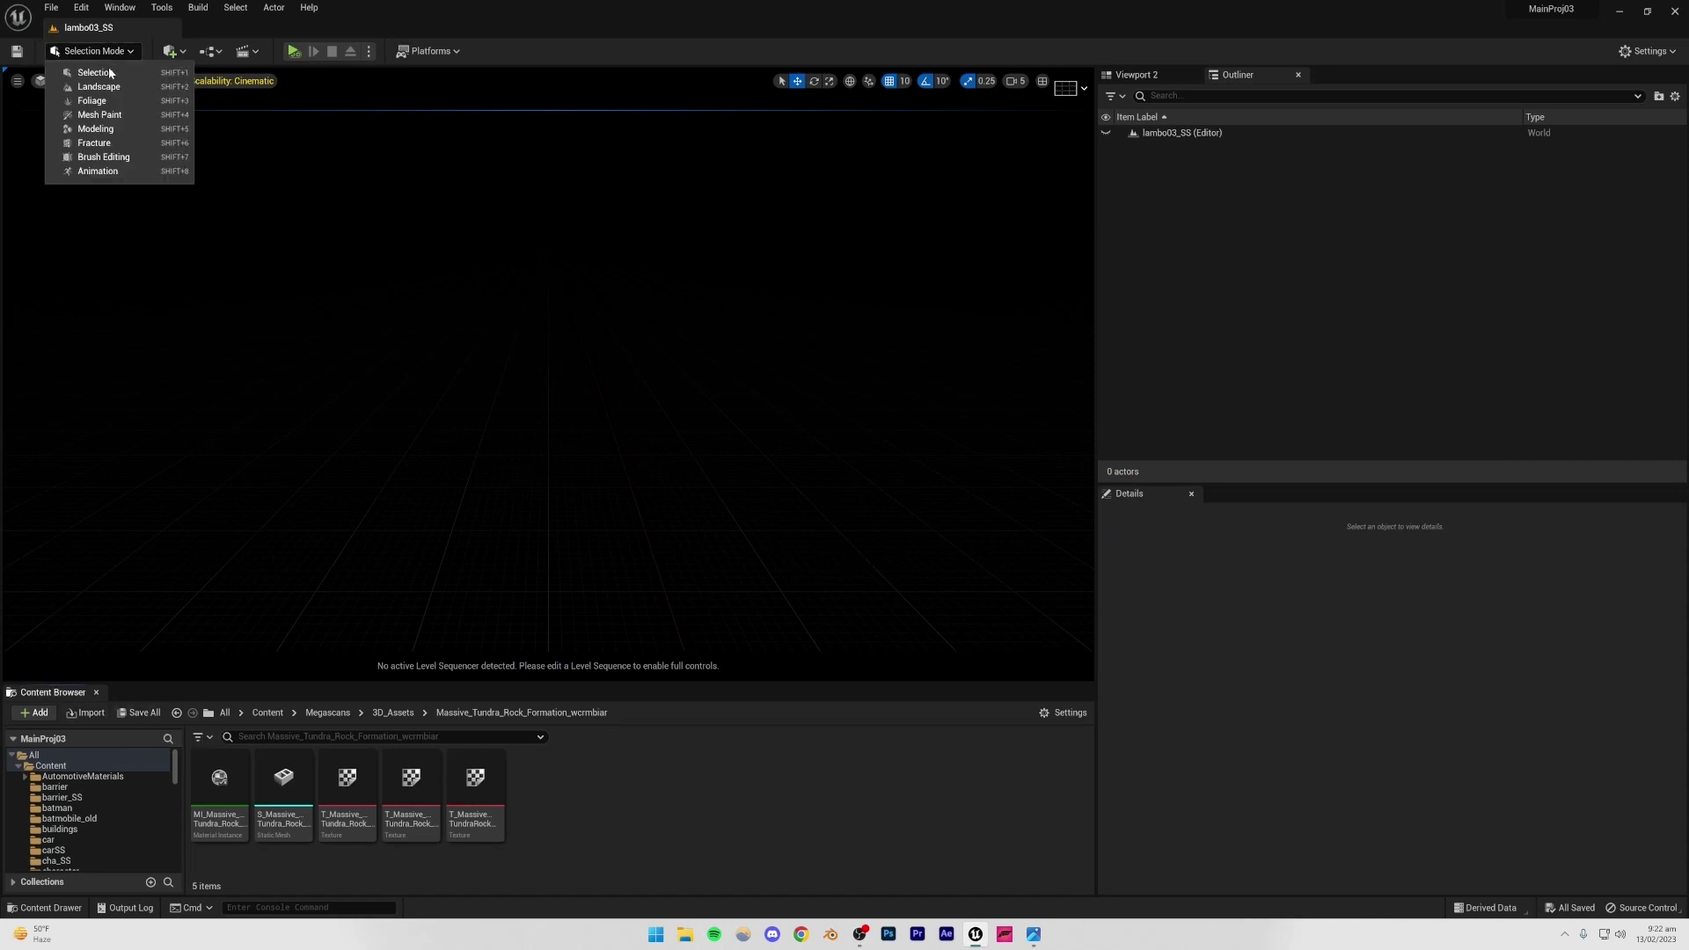
click(106, 91)
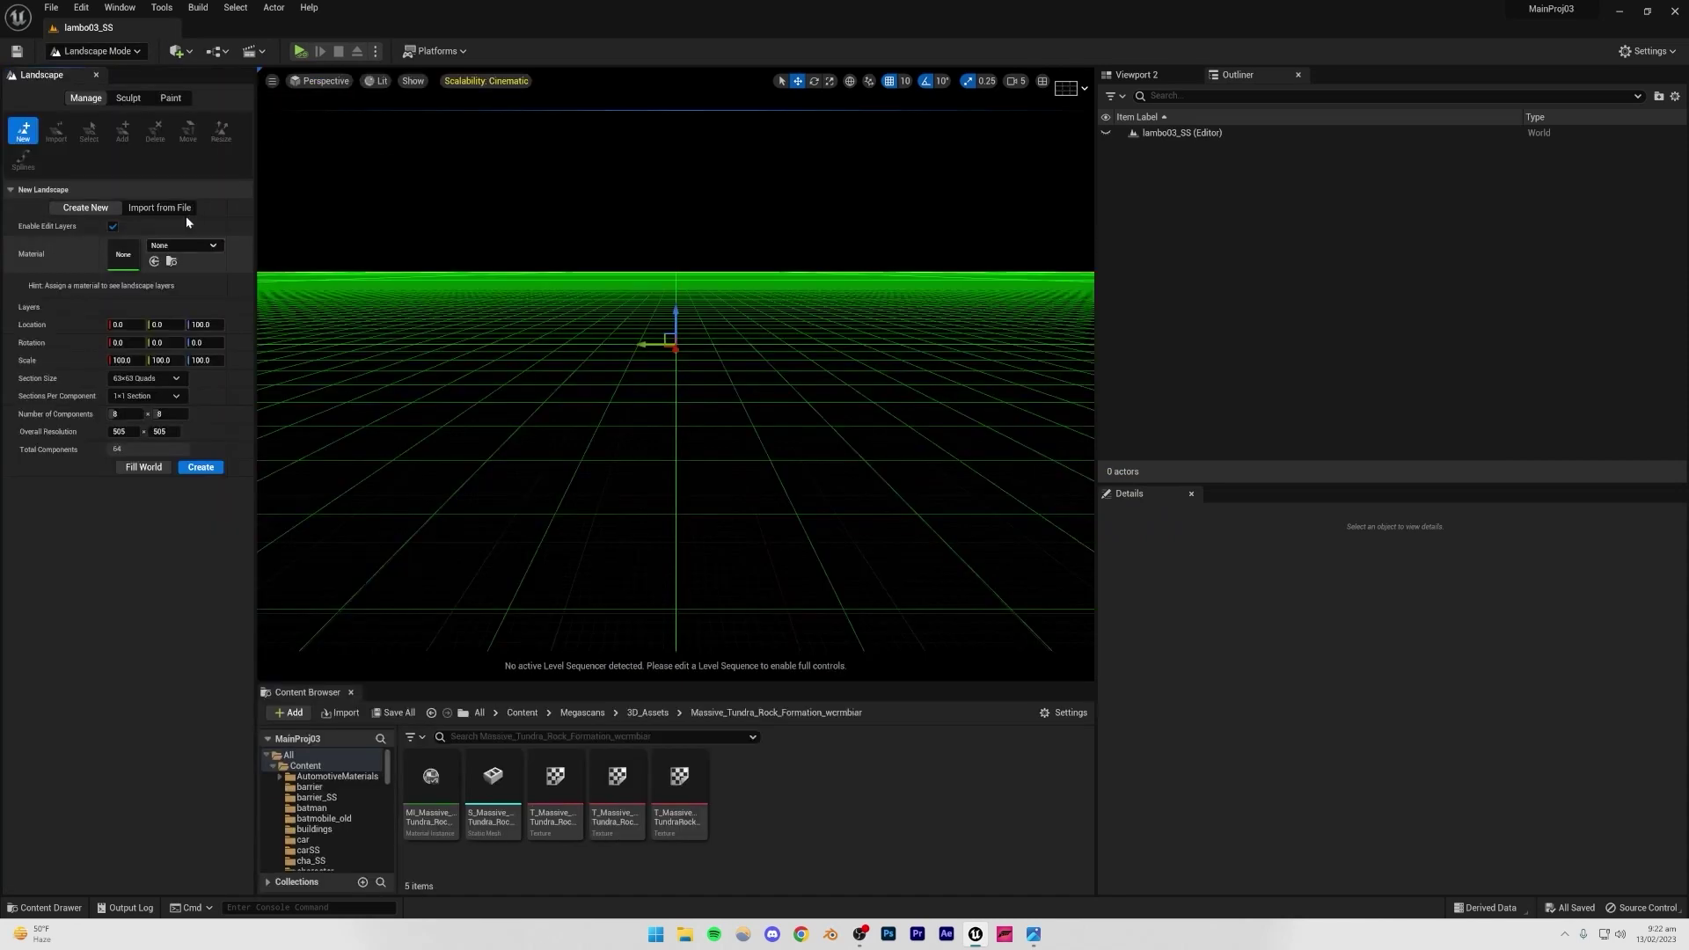
click(195, 465)
click(95, 51)
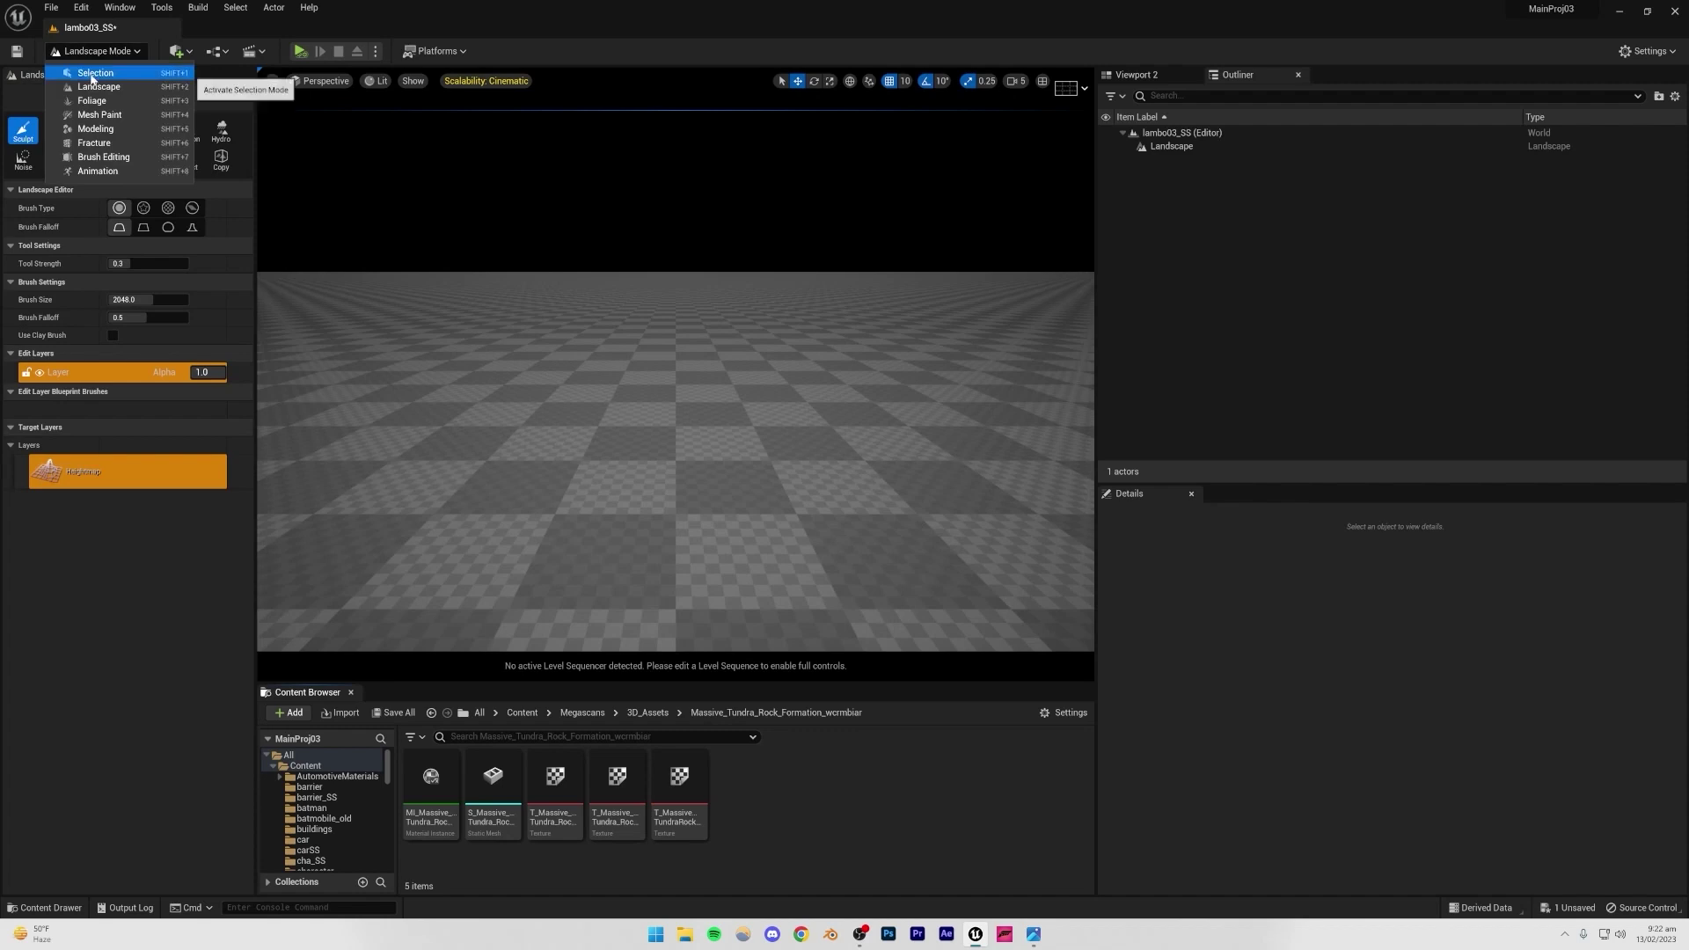
click(97, 72)
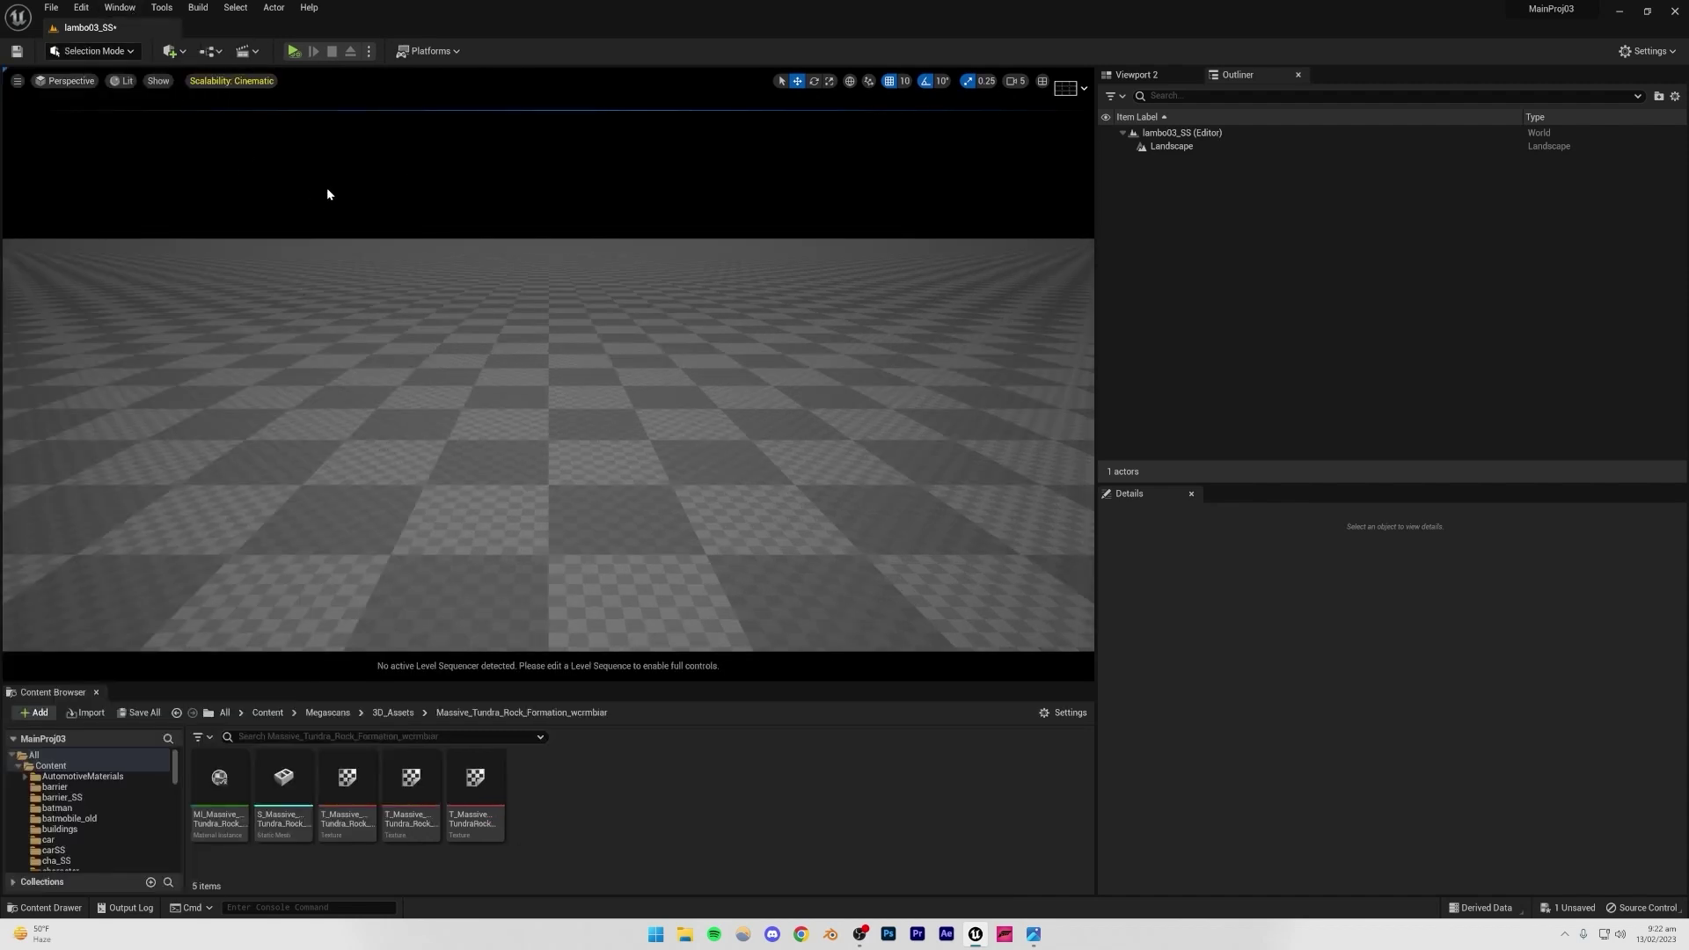
- Open the lambo02_SS level from the Content folder, saving the changes to lambo03_SS, and dismiss the message log
click(56, 767)
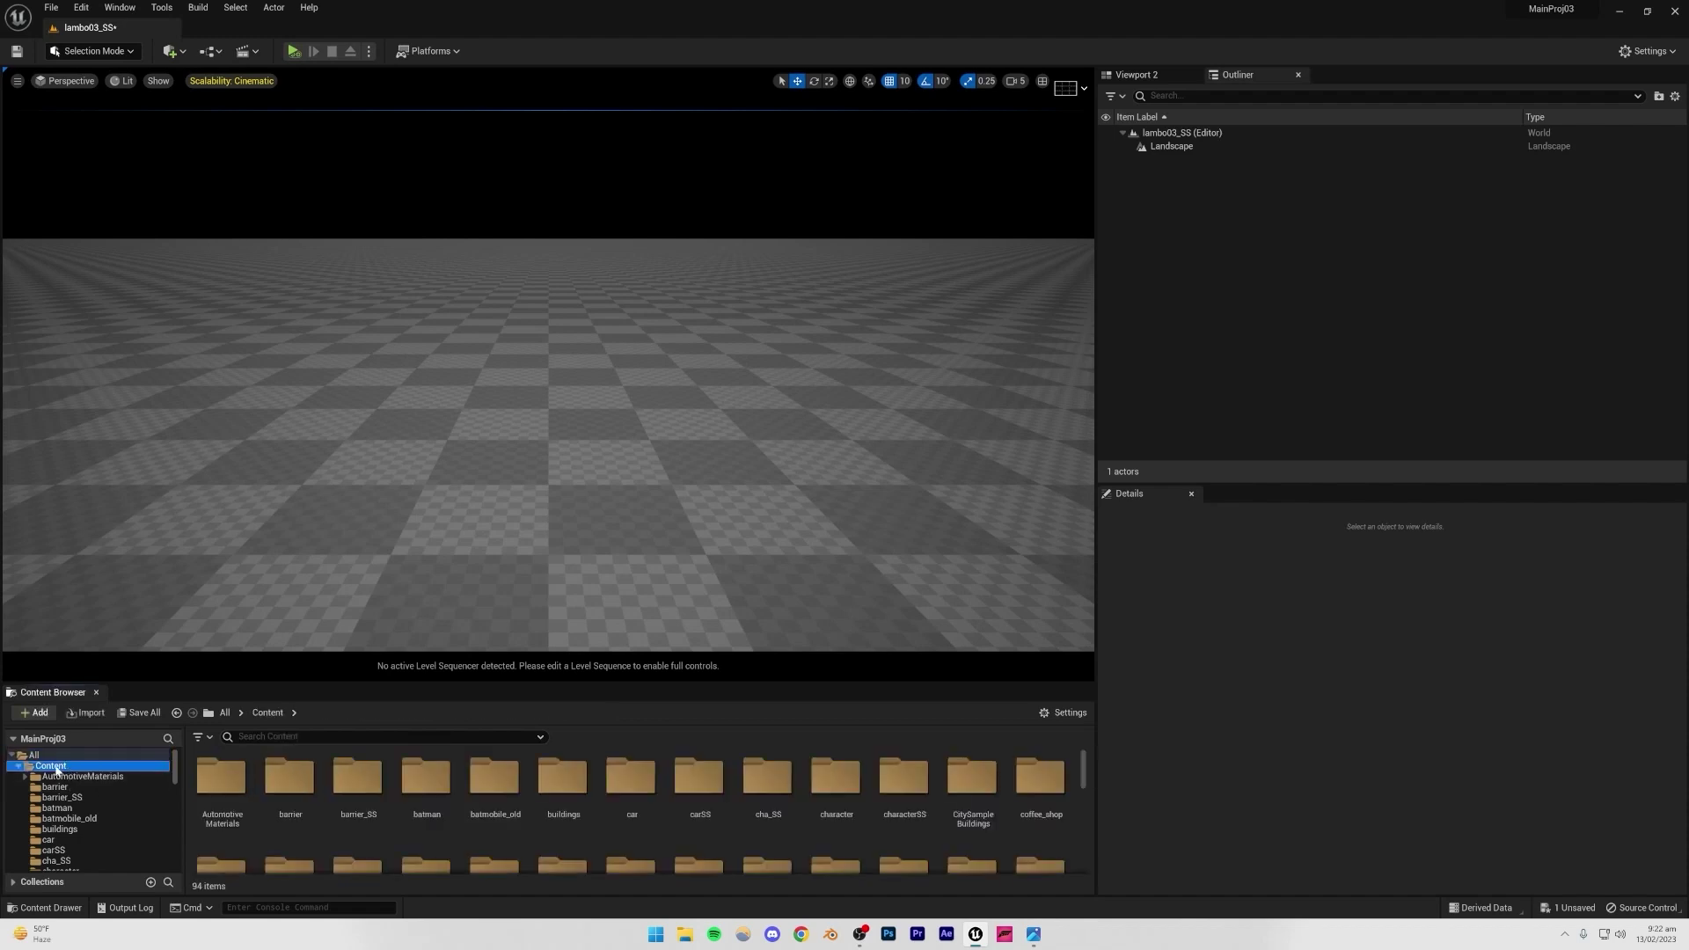
scroll(455, 803, down, 5)
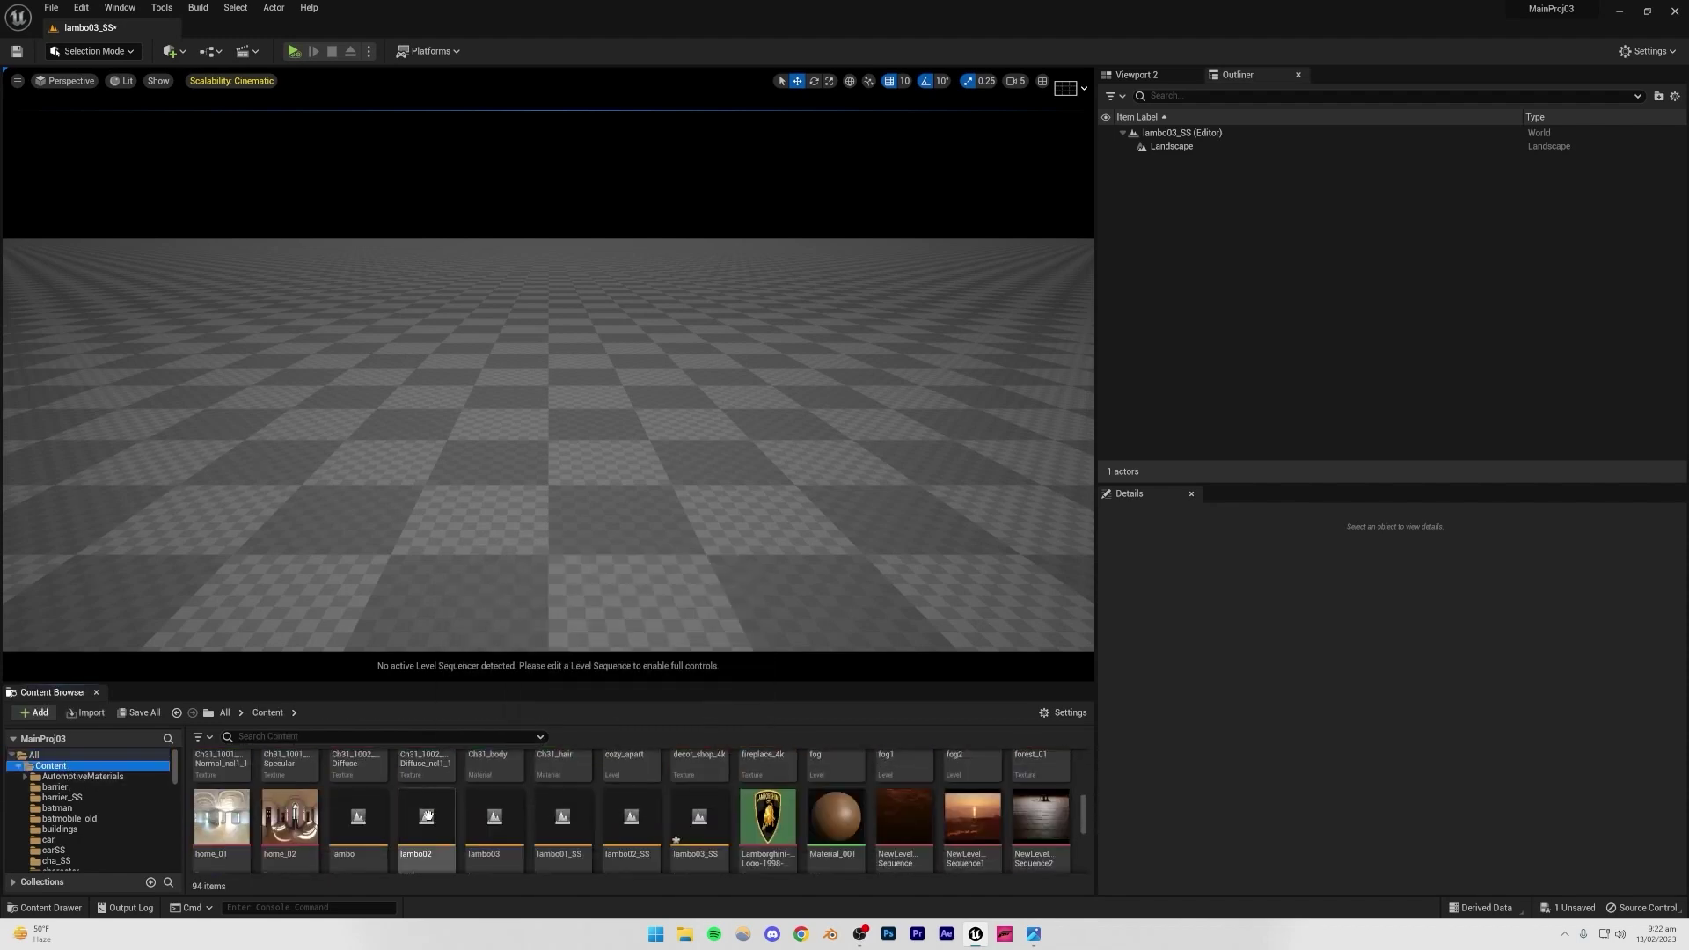
scroll(427, 816, down, 2)
scroll(670, 816, up, 1)
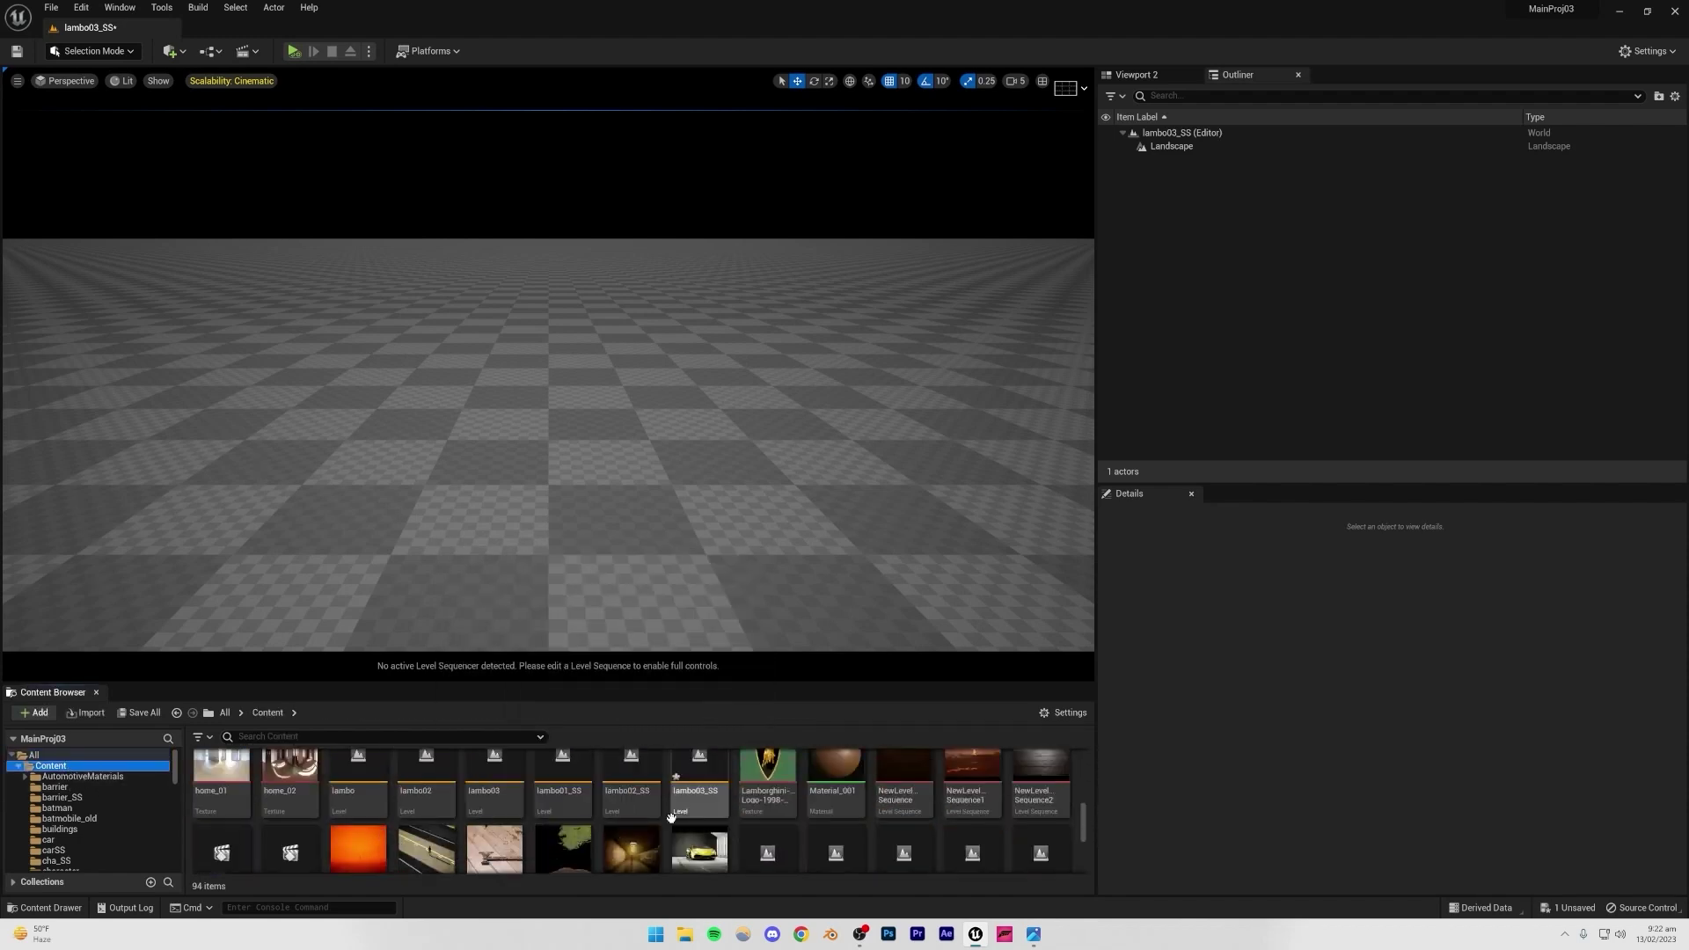
double_click(639, 805)
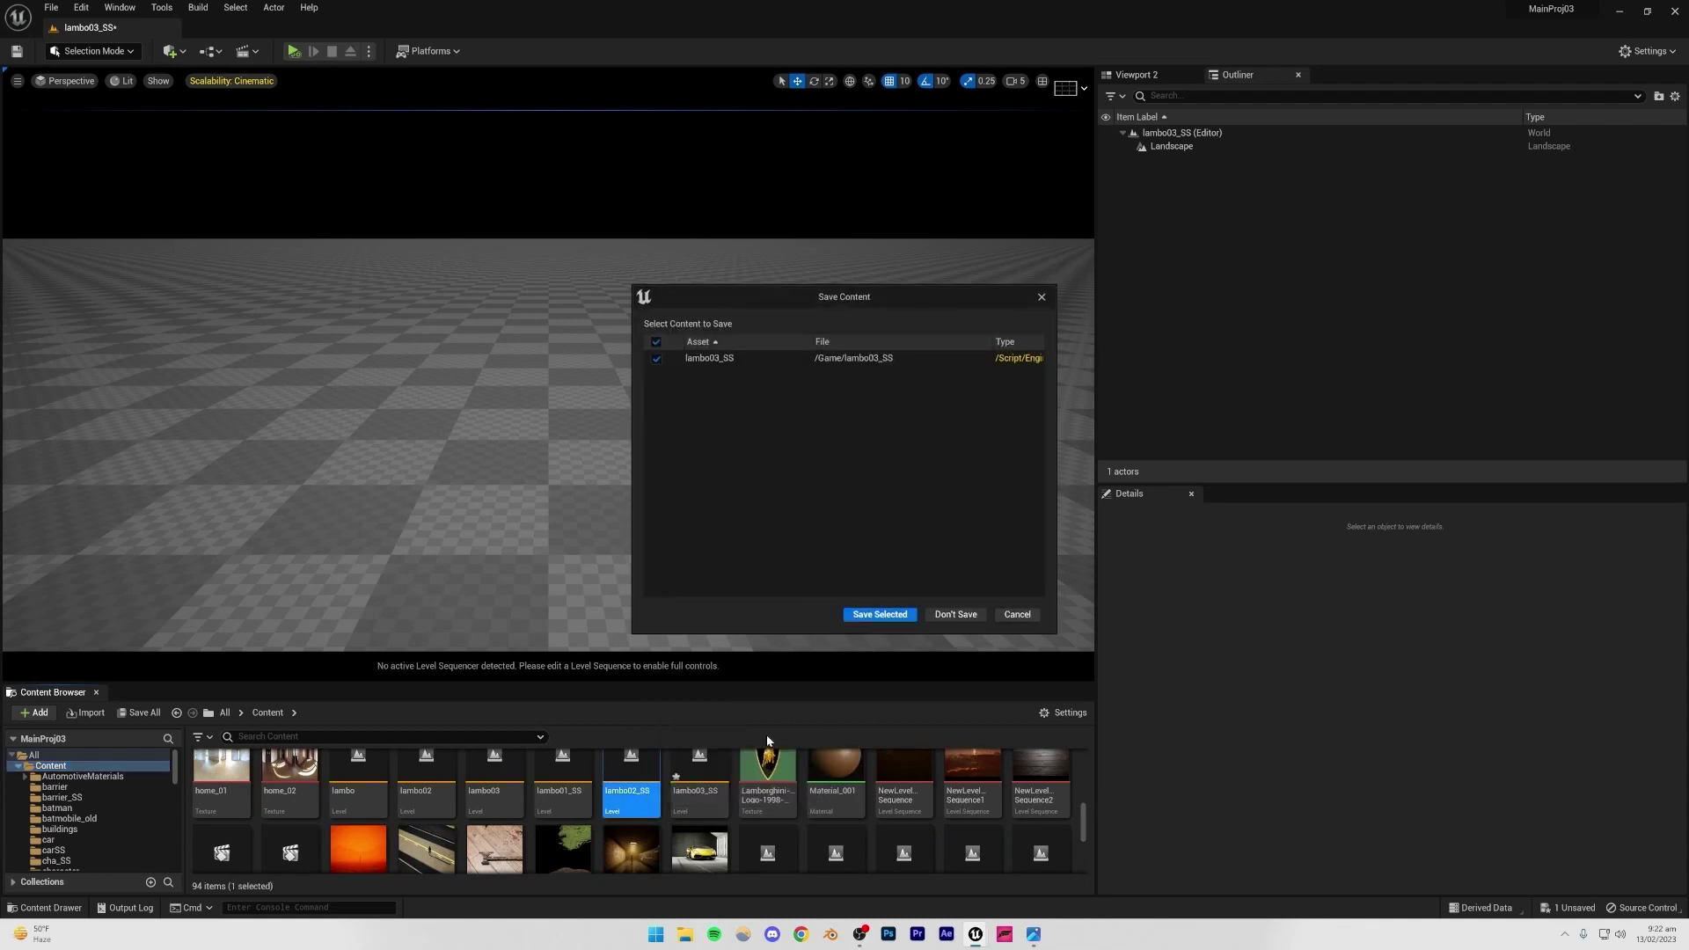
click(882, 615)
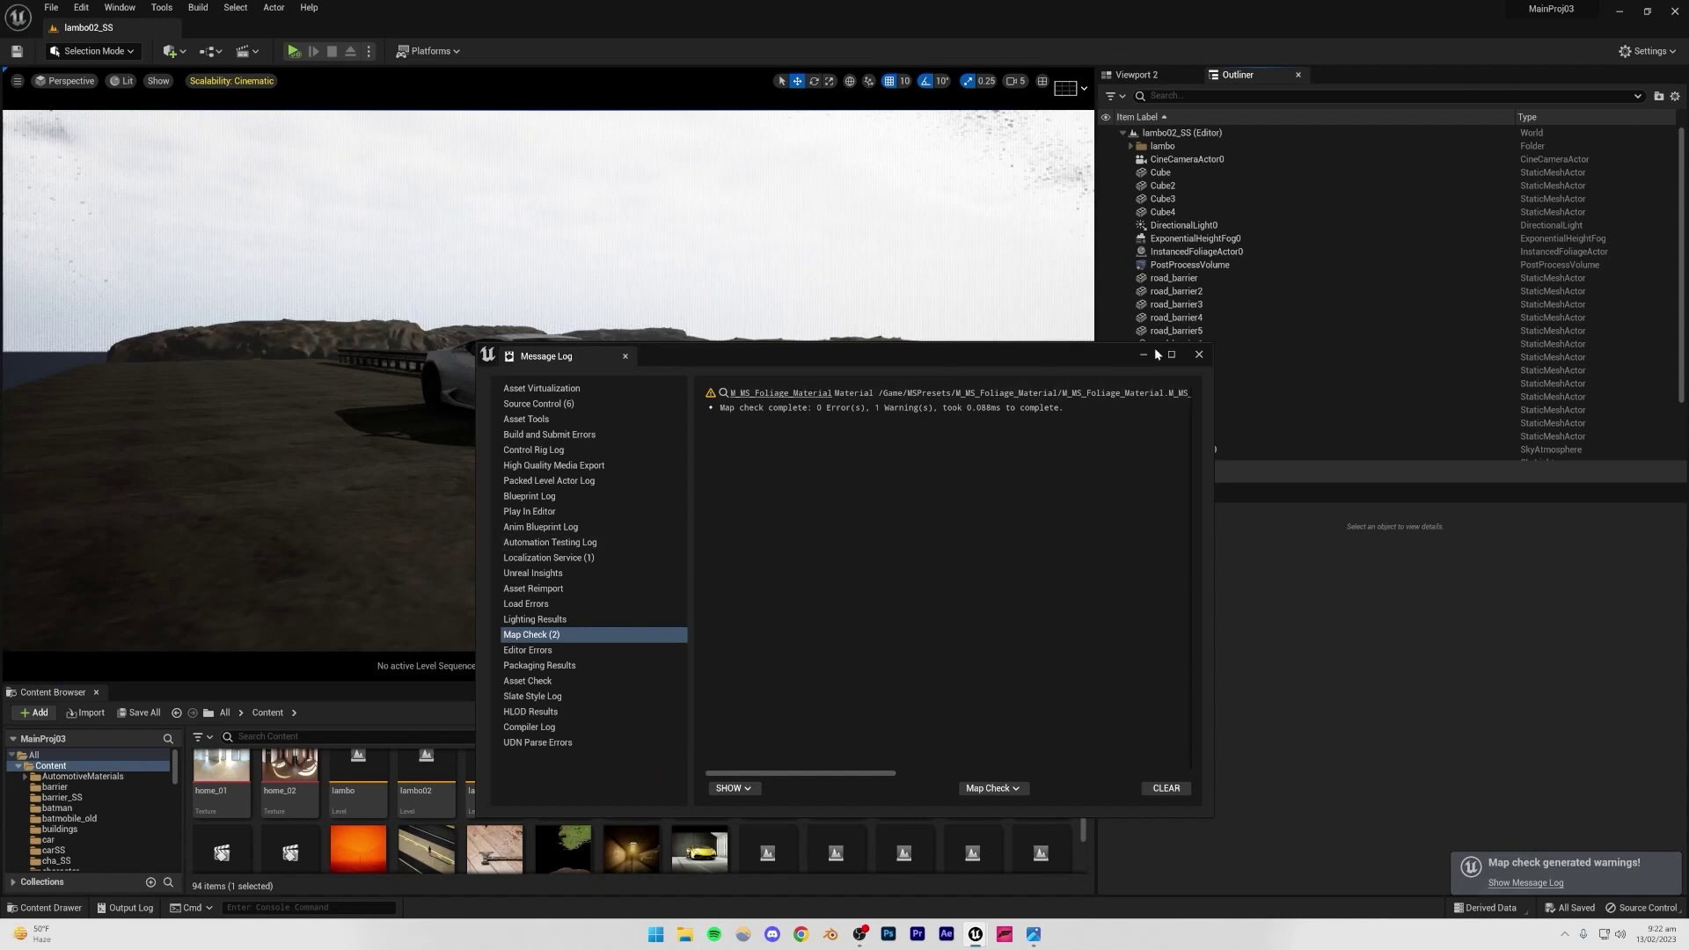
click(1198, 354)
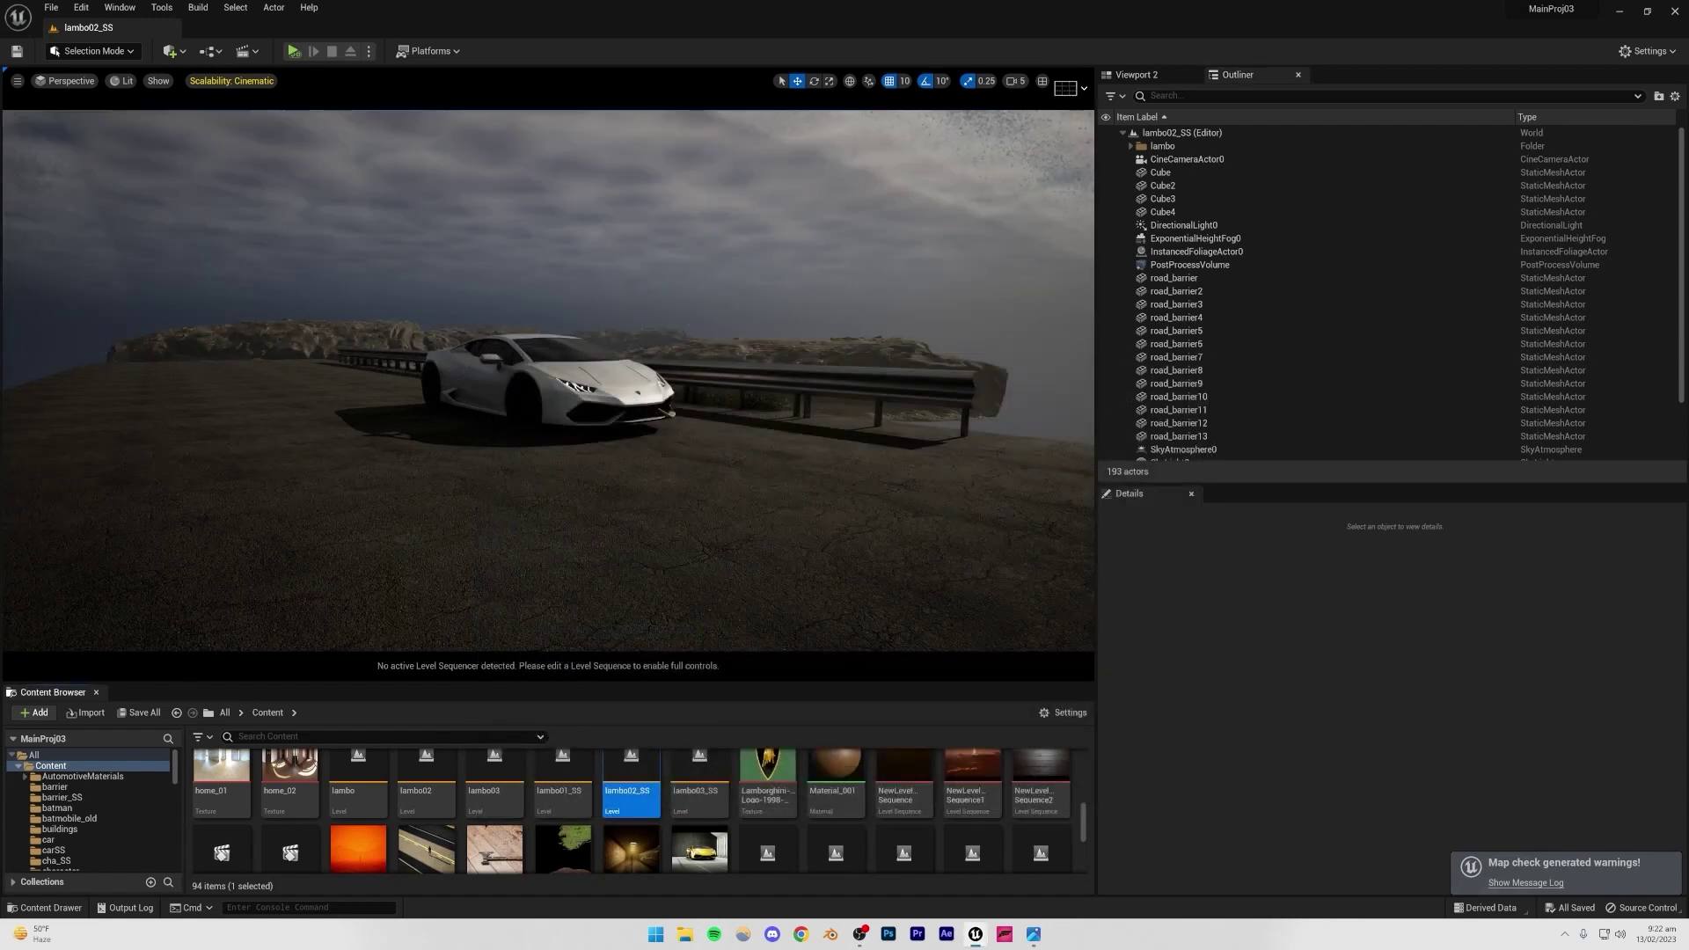
- Select and copy all actors in the lambo folder, then reopen the lambo03_SS level
right_click(1176, 149)
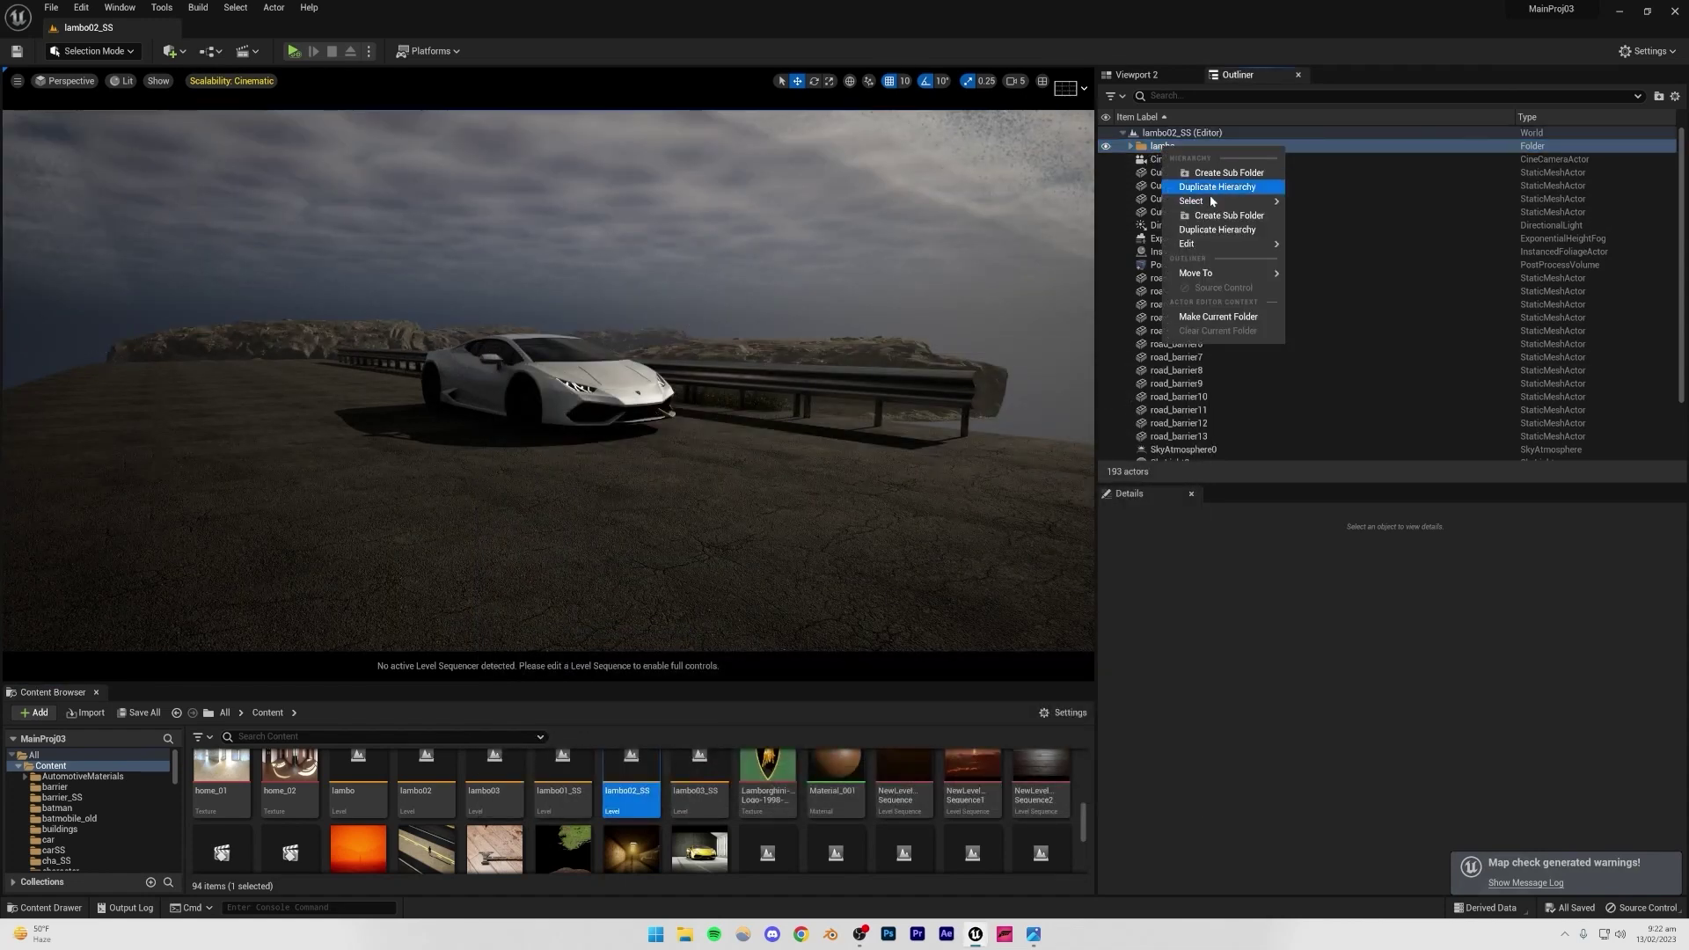
mouse_move(1232, 200)
click(1308, 222)
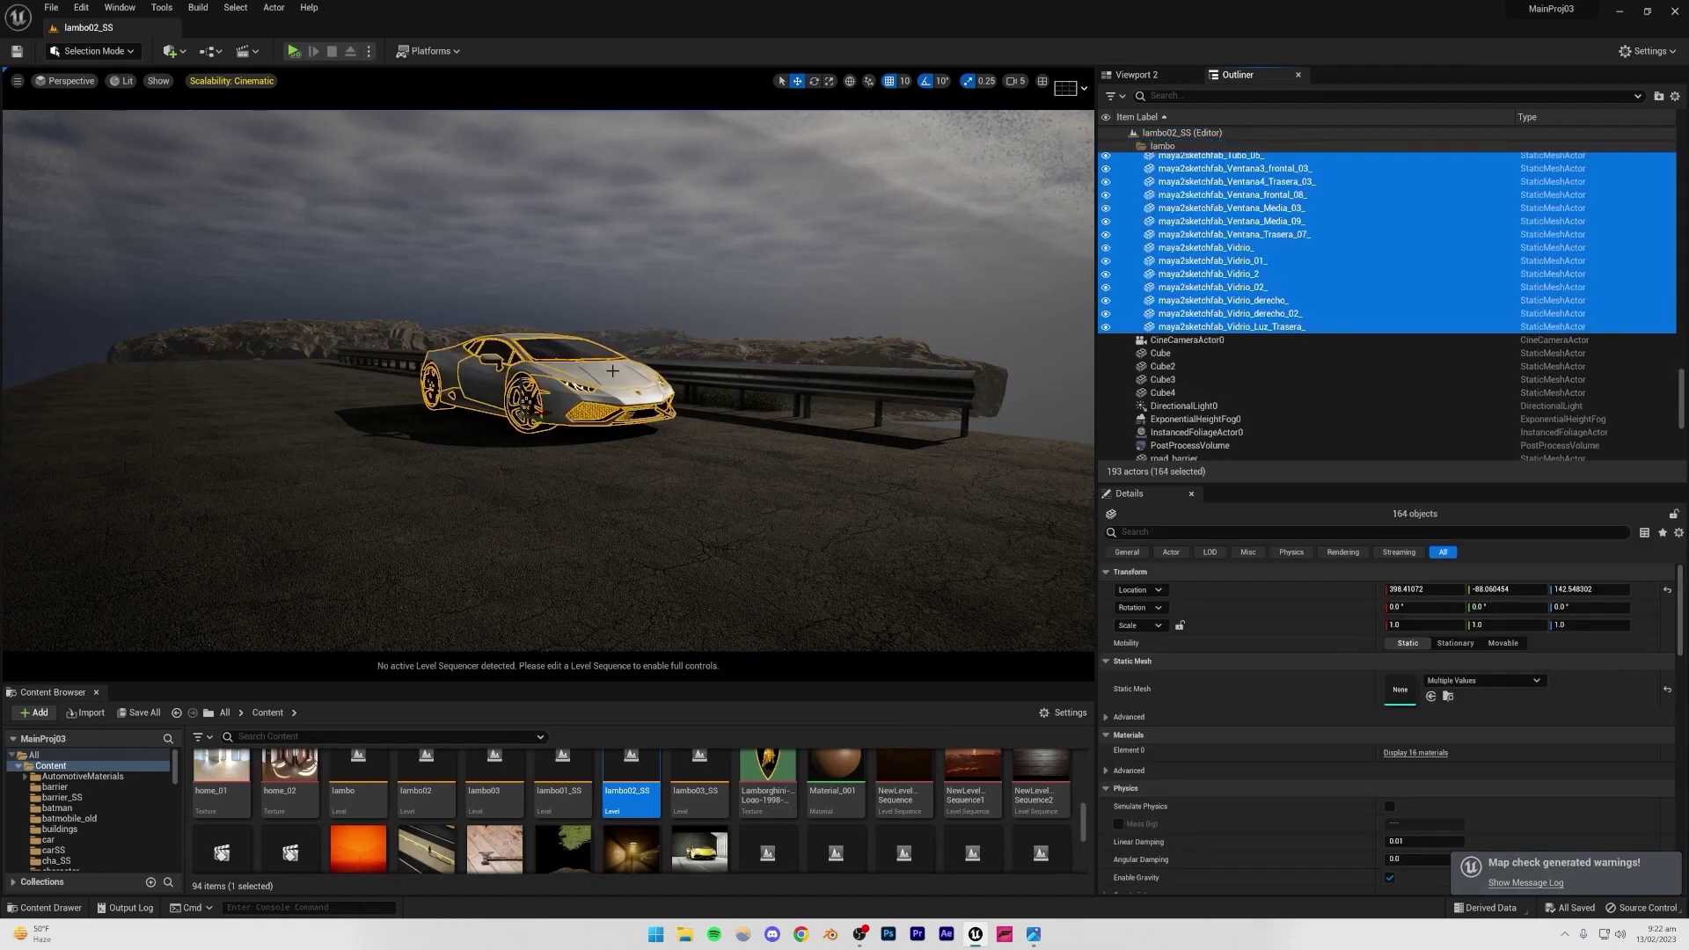
double_click(682, 758)
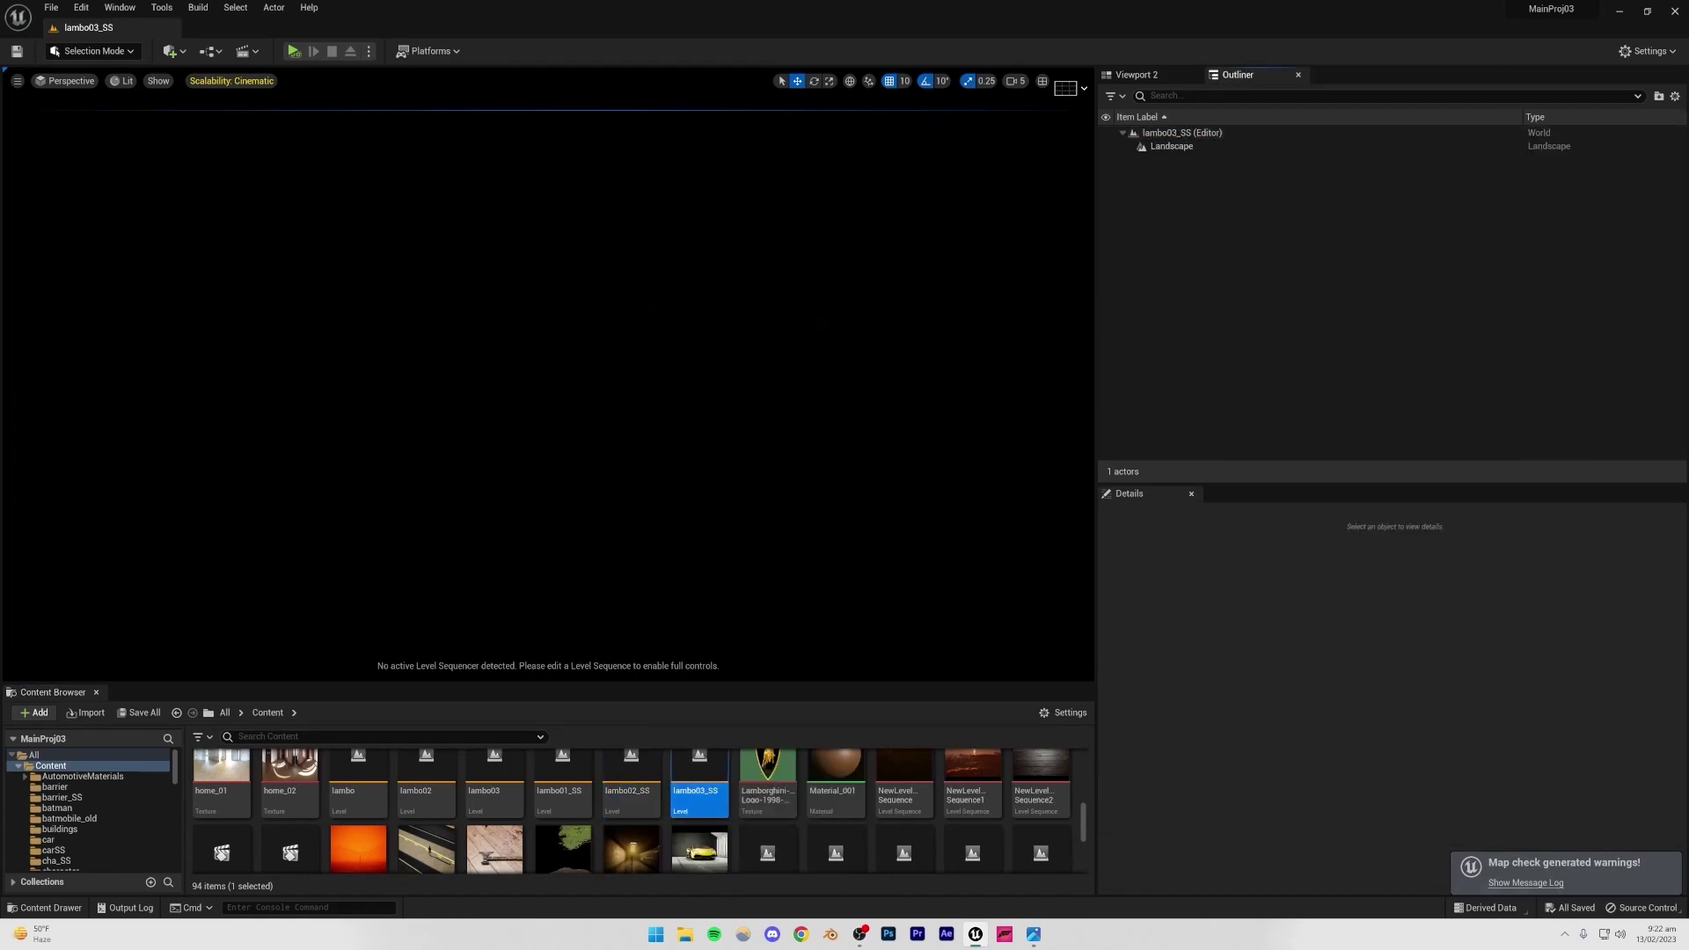
- Switch the viewport to Unlit and paste the copied car onto the landscape
click(130, 82)
click(156, 130)
right_drag(796, 401, 402, 465)
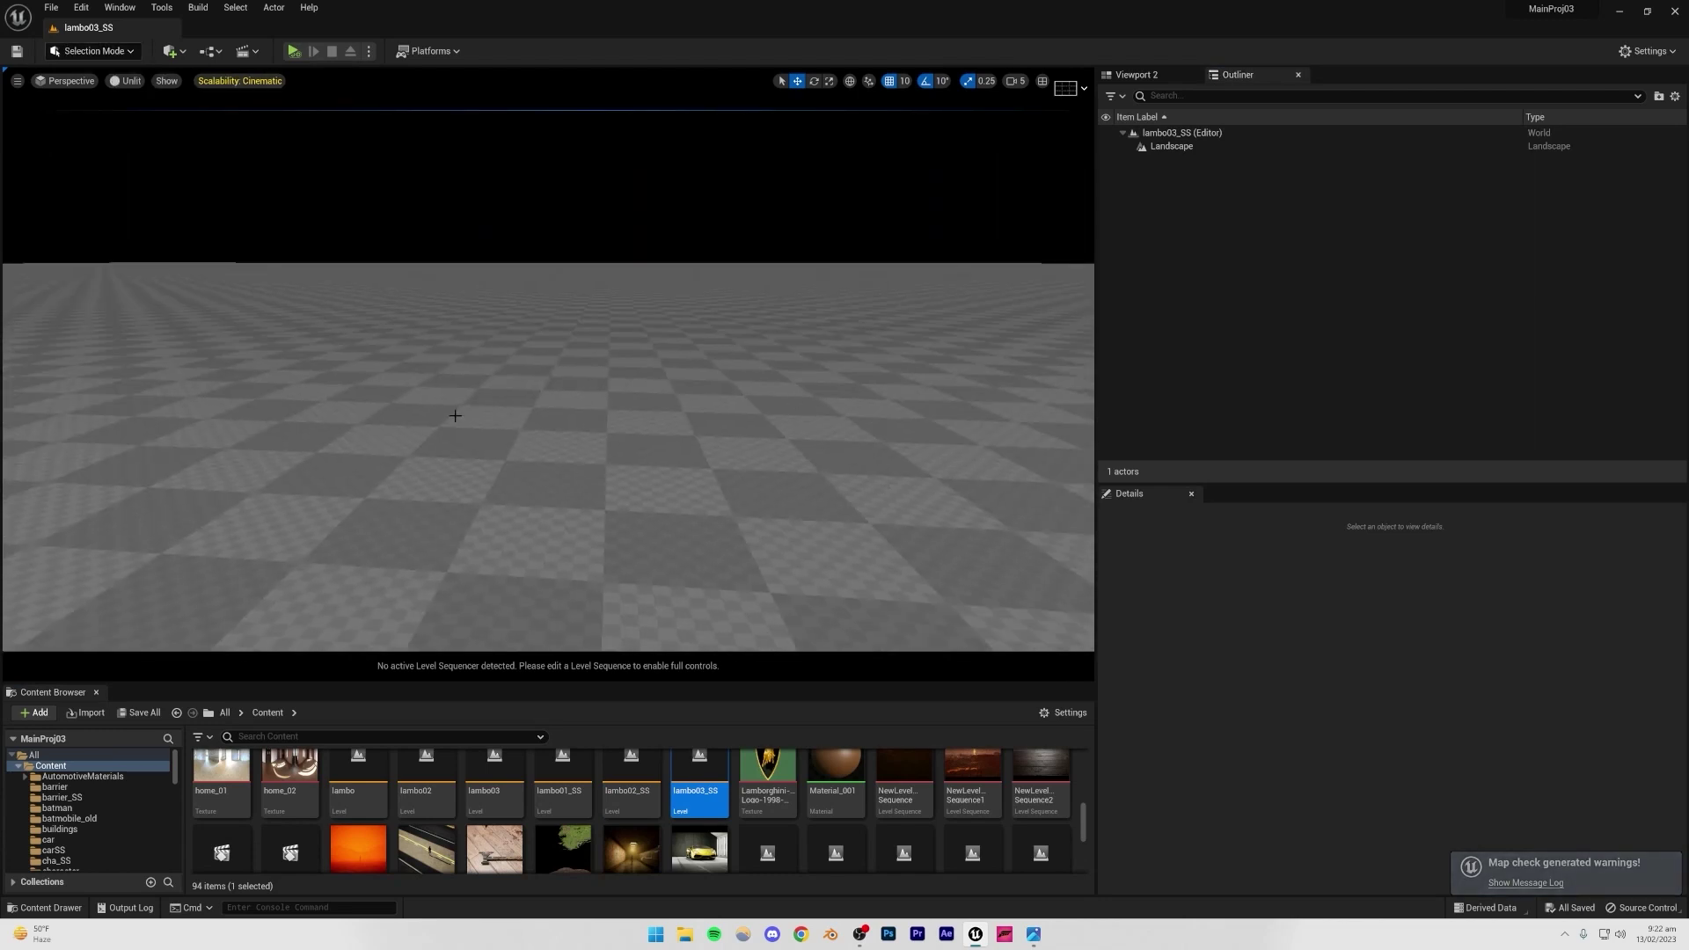
key(ctrl+v)
right_drag(524, 452, 792, 409)
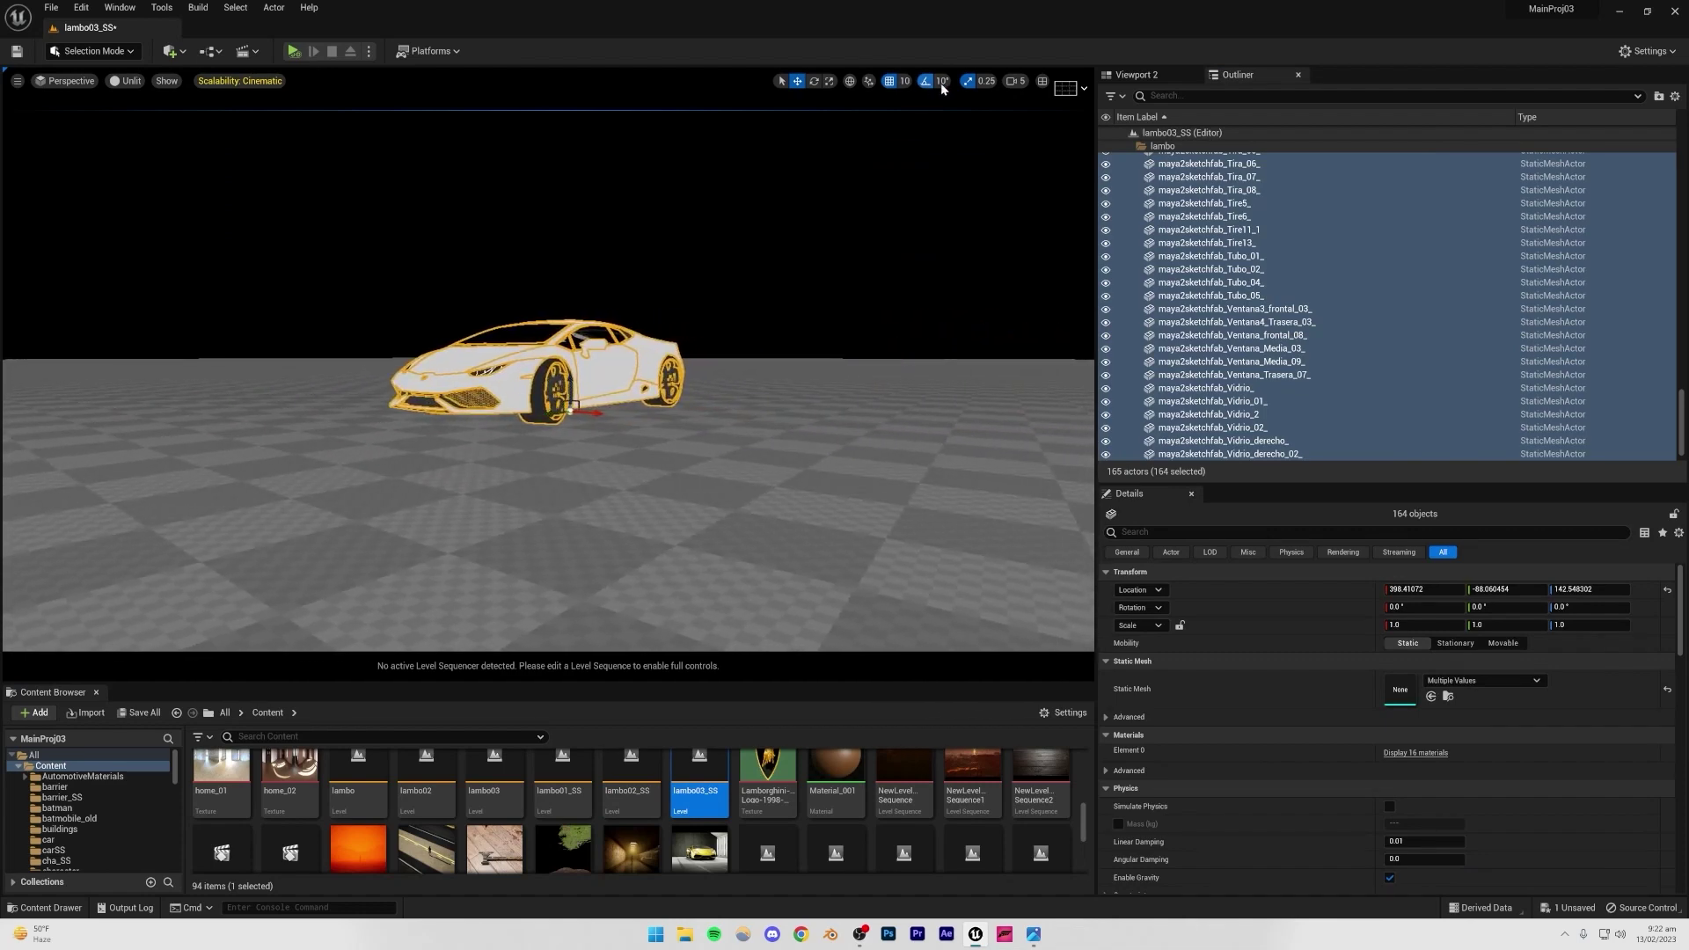
- Set the camera speed to 2 and lower the car by 40 units toward the landscape
click(1016, 81)
right_drag(818, 299, 791, 258)
key(w)
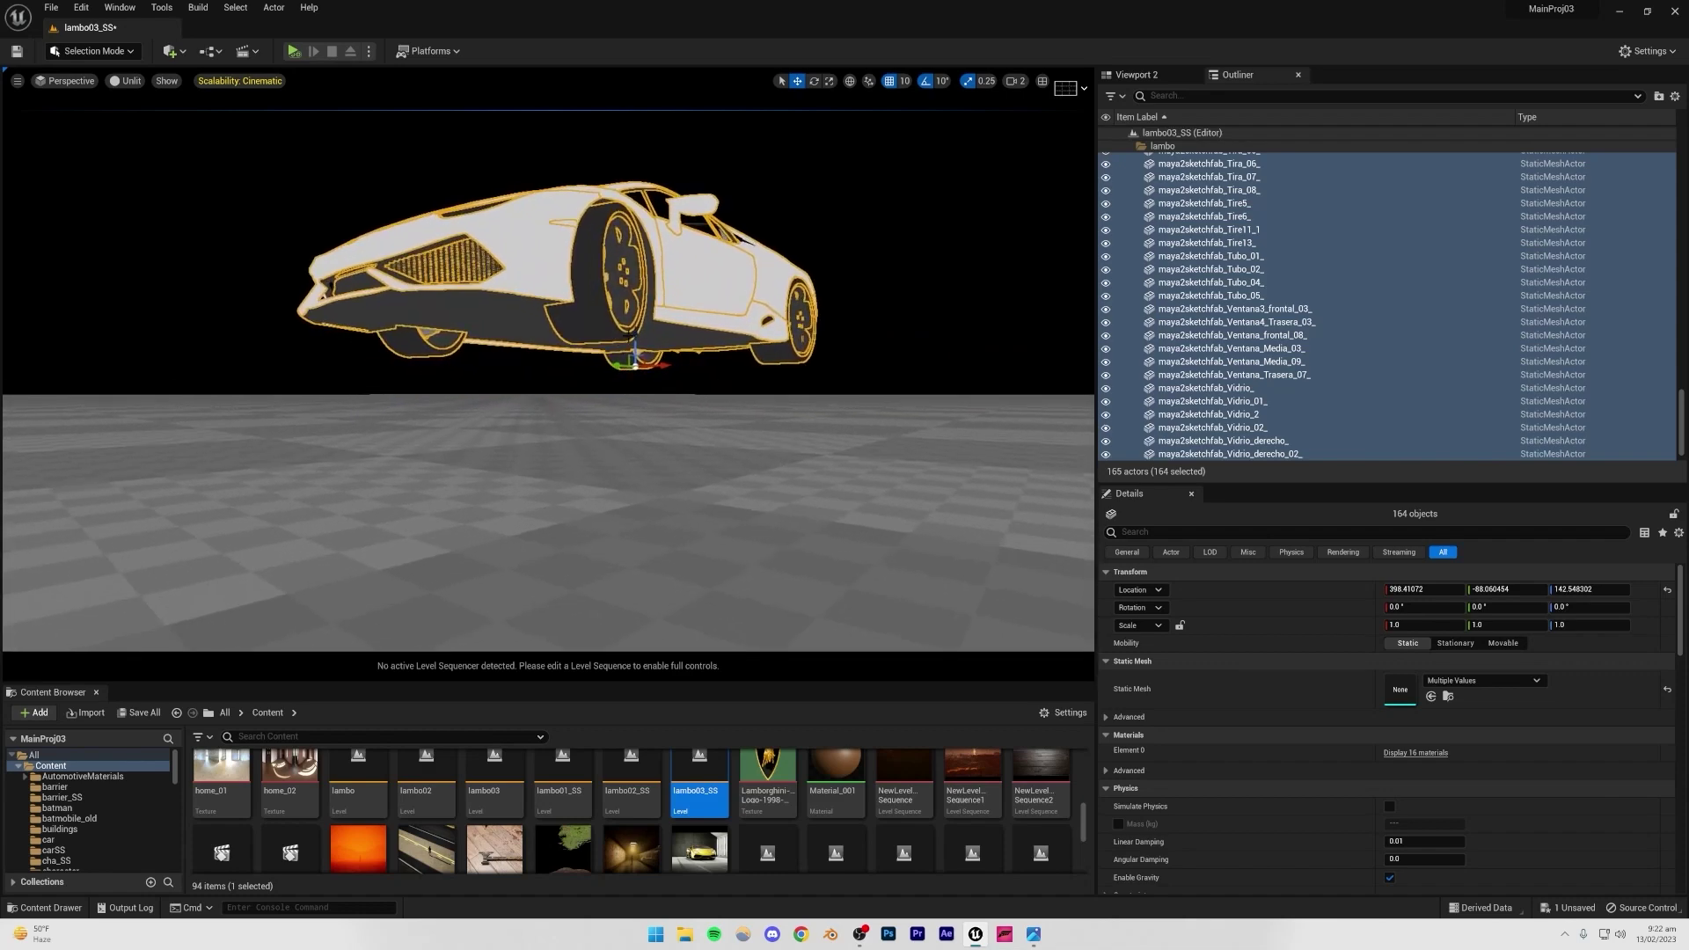
drag(631, 333, 633, 394)
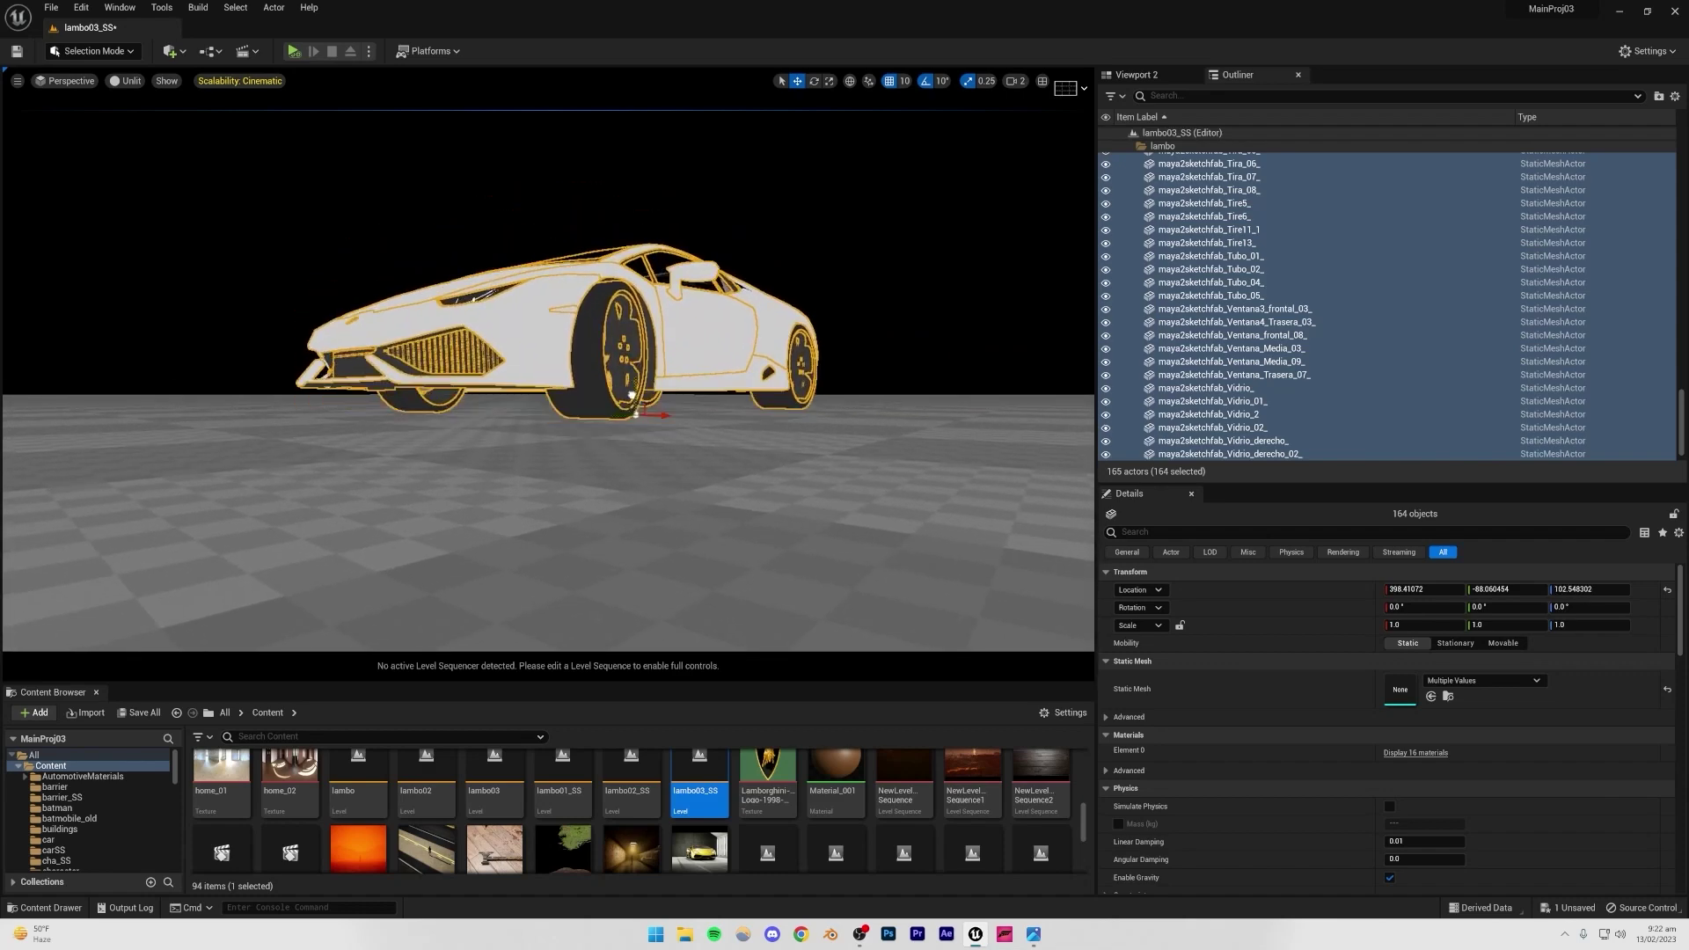
- Turn off position grid snapping, fine-tune the car's height so its wheels rest on the landscape, and deselect it
click(889, 82)
key(w)
right_drag(752, 332, 752, 353)
drag(934, 330, 928, 350)
key(s)
mouse_move(928, 350)
right_down()
mouse_move(948, 336)
mouse_move(928, 335)
right_up()
key(Escape)
right_drag(853, 113, 852, 114)
key(s)
key(a)
key(d)
key(q)
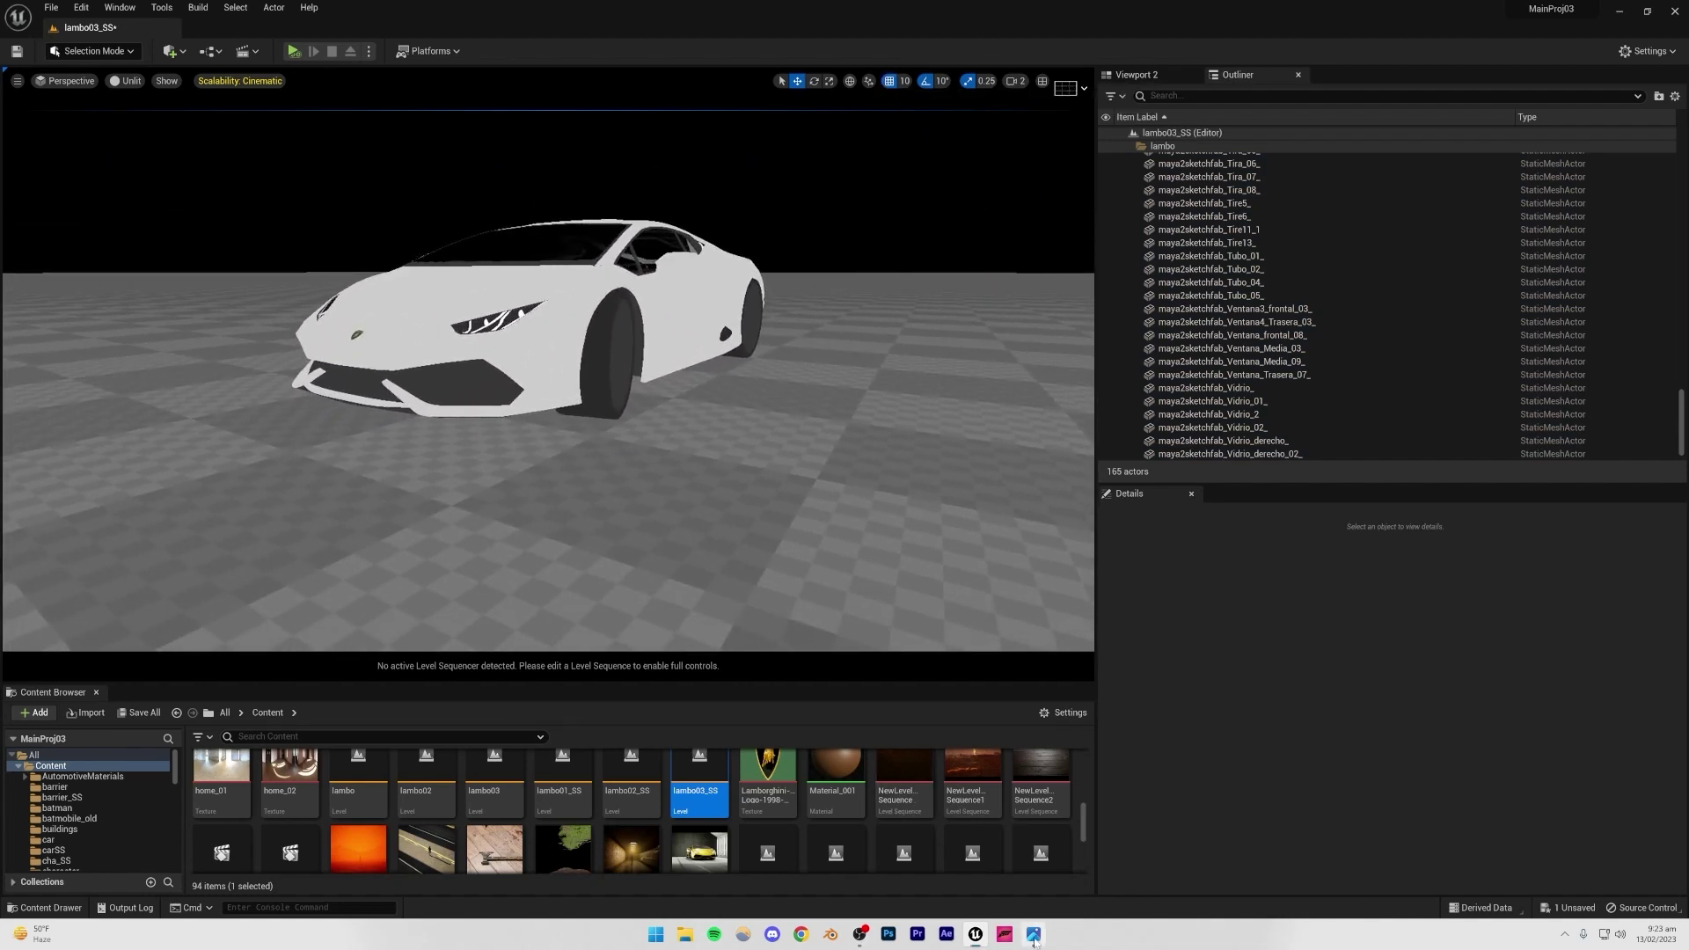
- Check the lamp in the reference image, then search the web in Chrome for "street light 3d model" and close the browser
click(1034, 934)
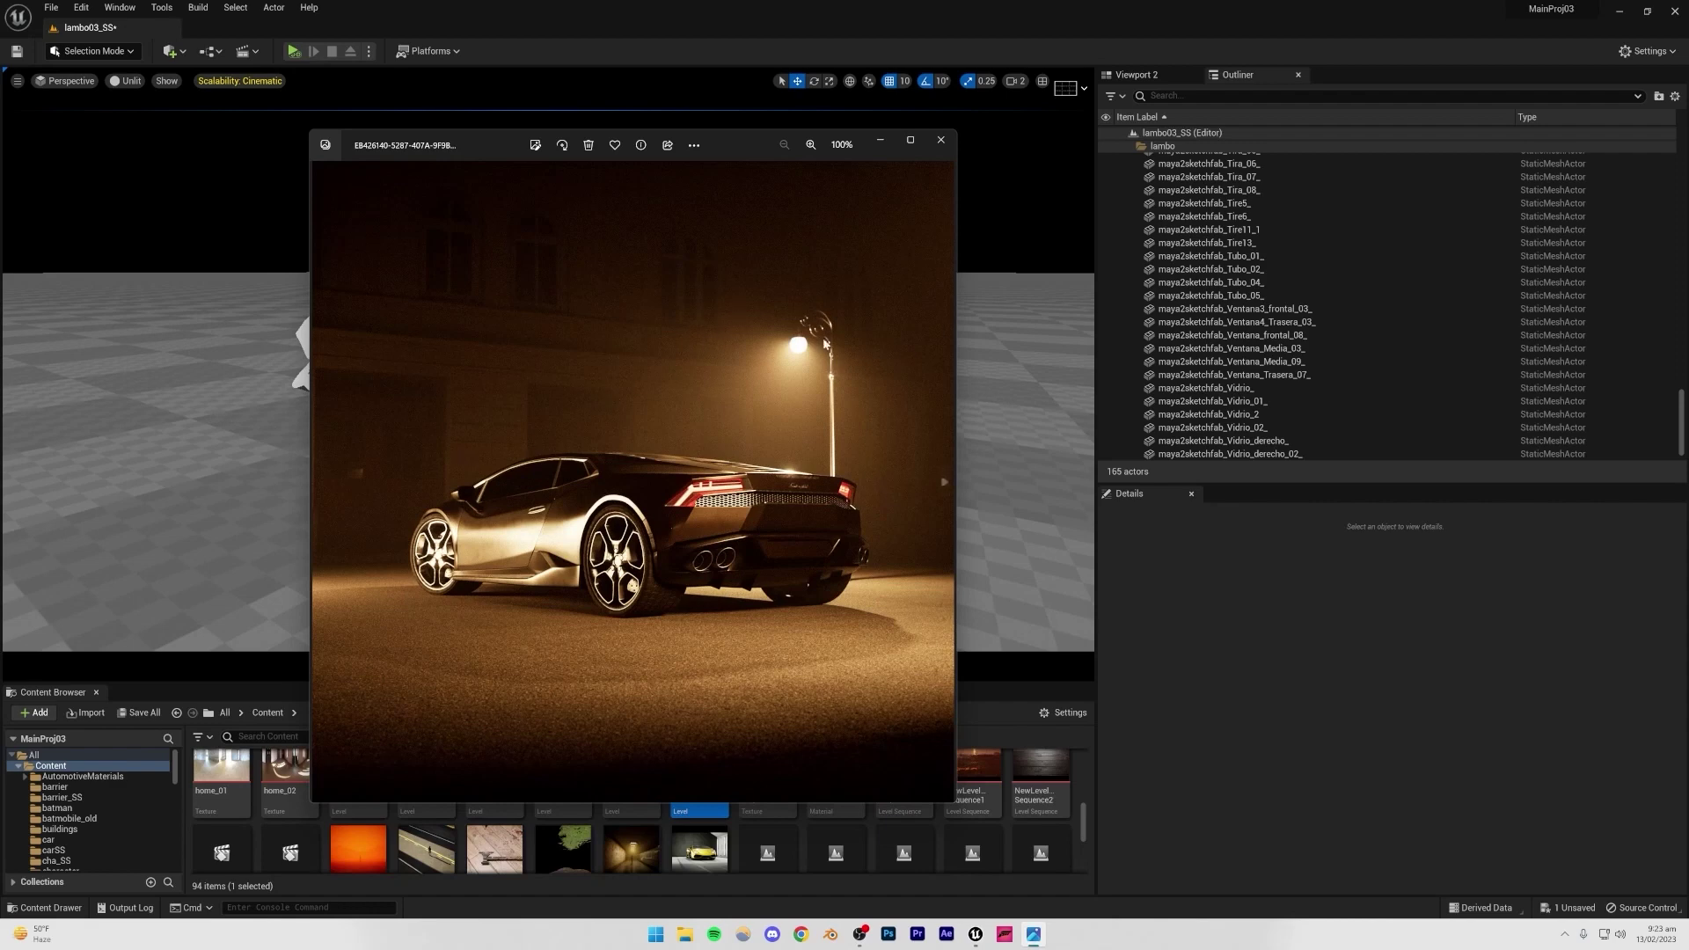
click(871, 141)
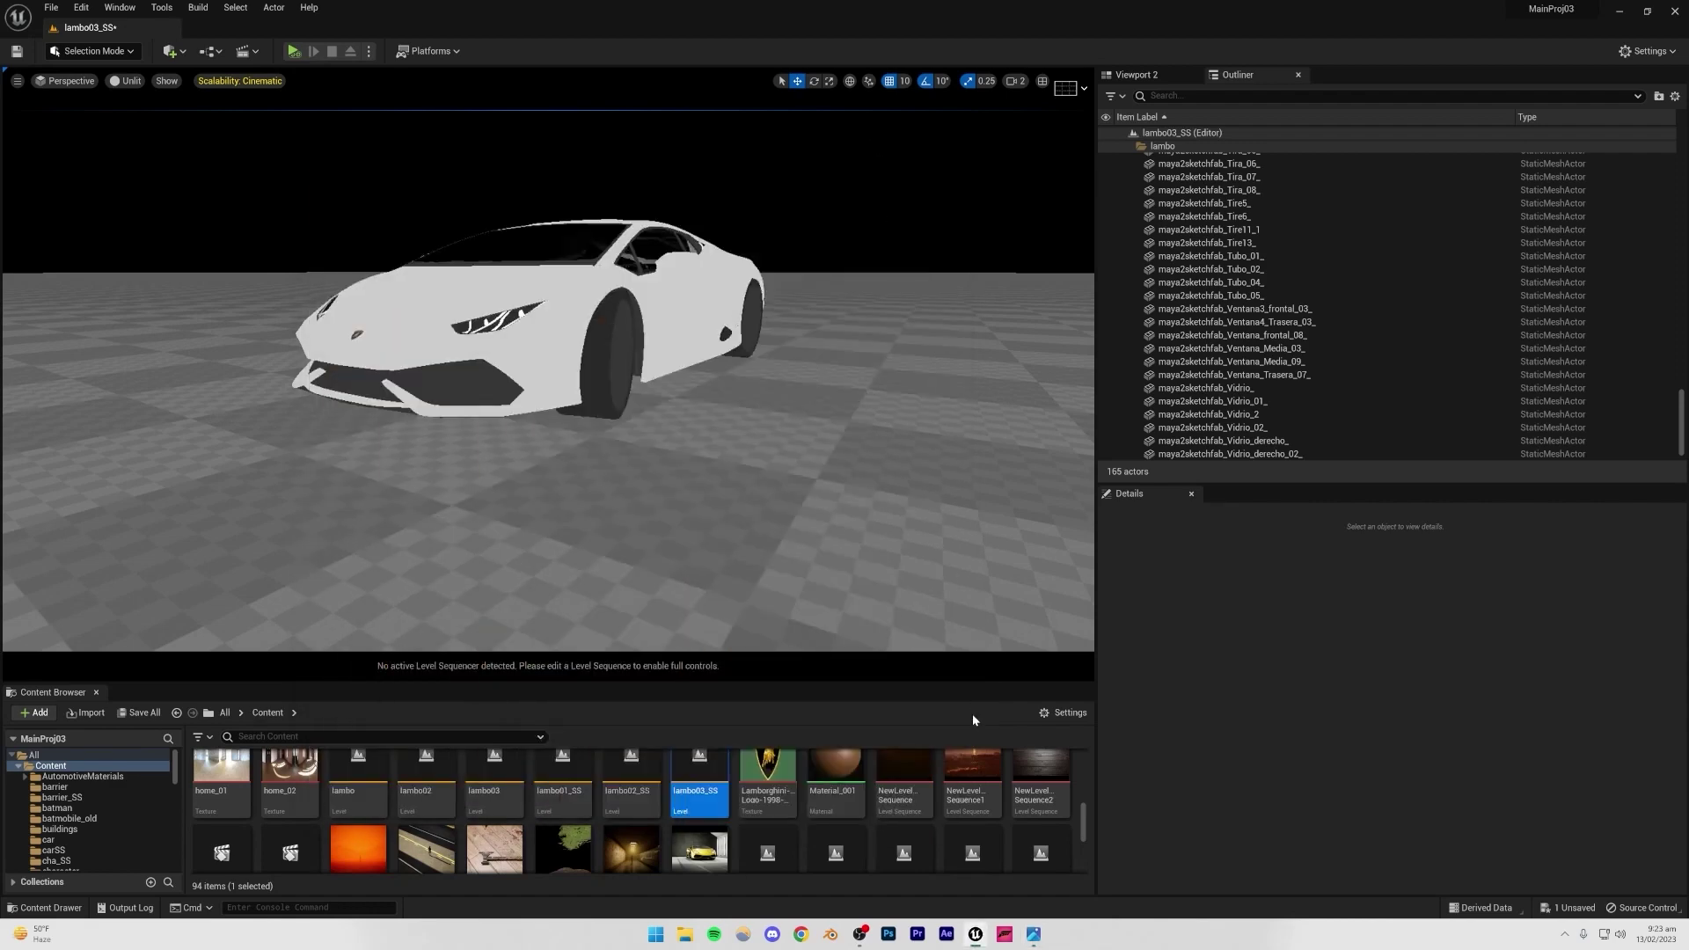
click(801, 934)
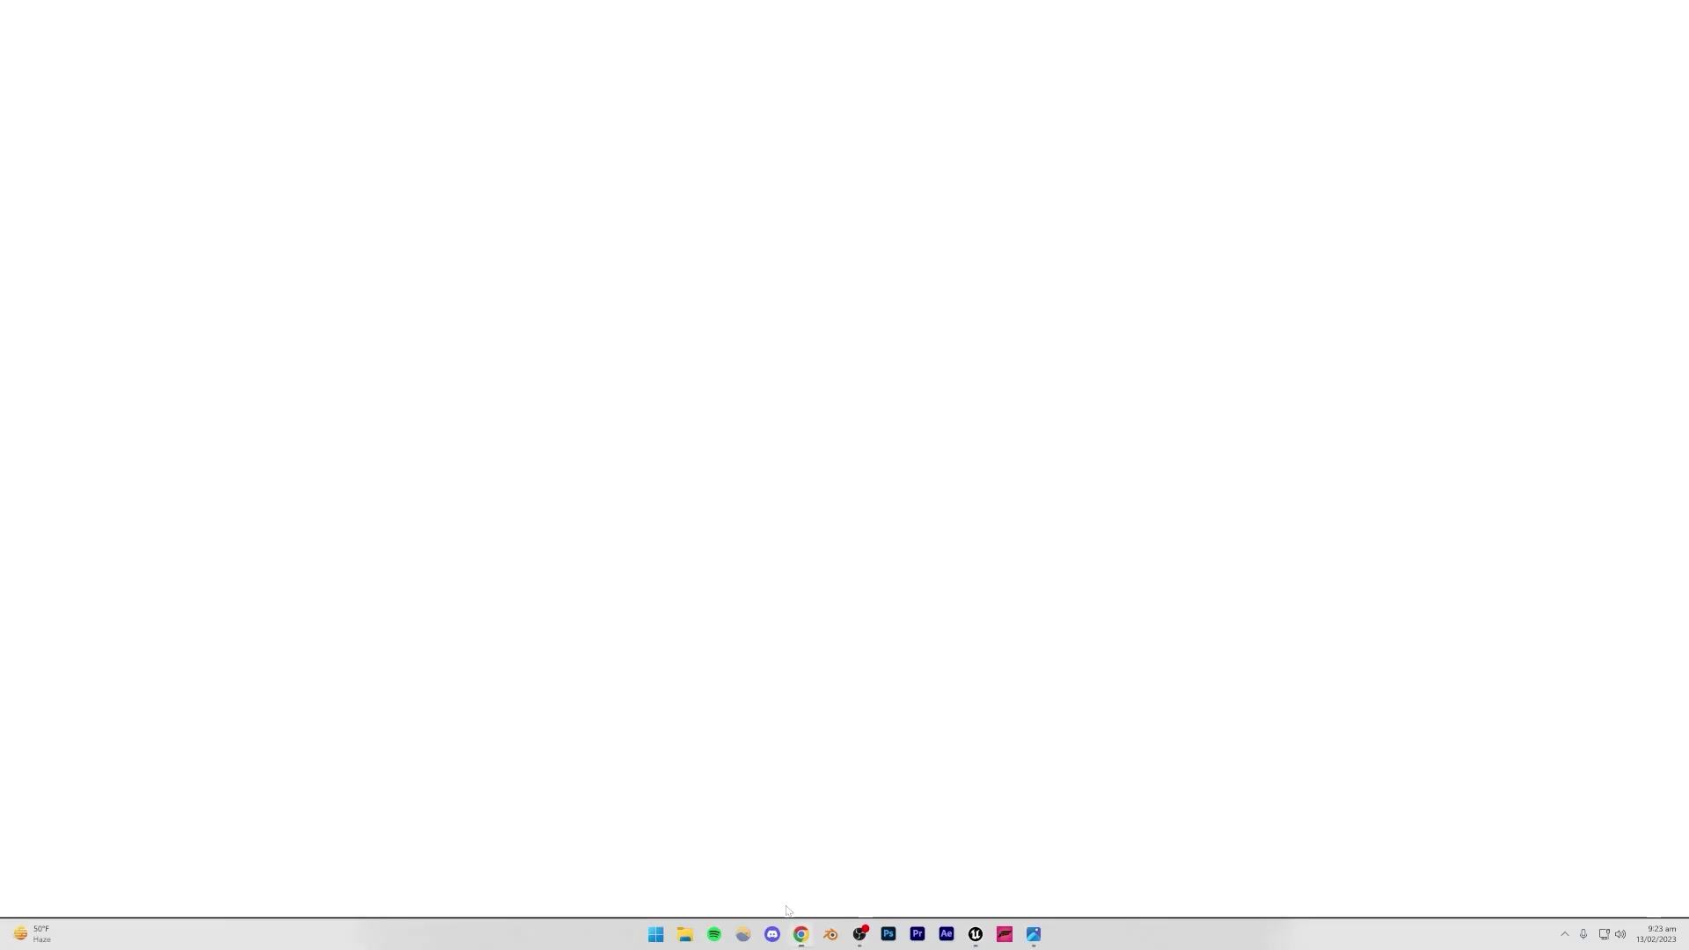
text(light)
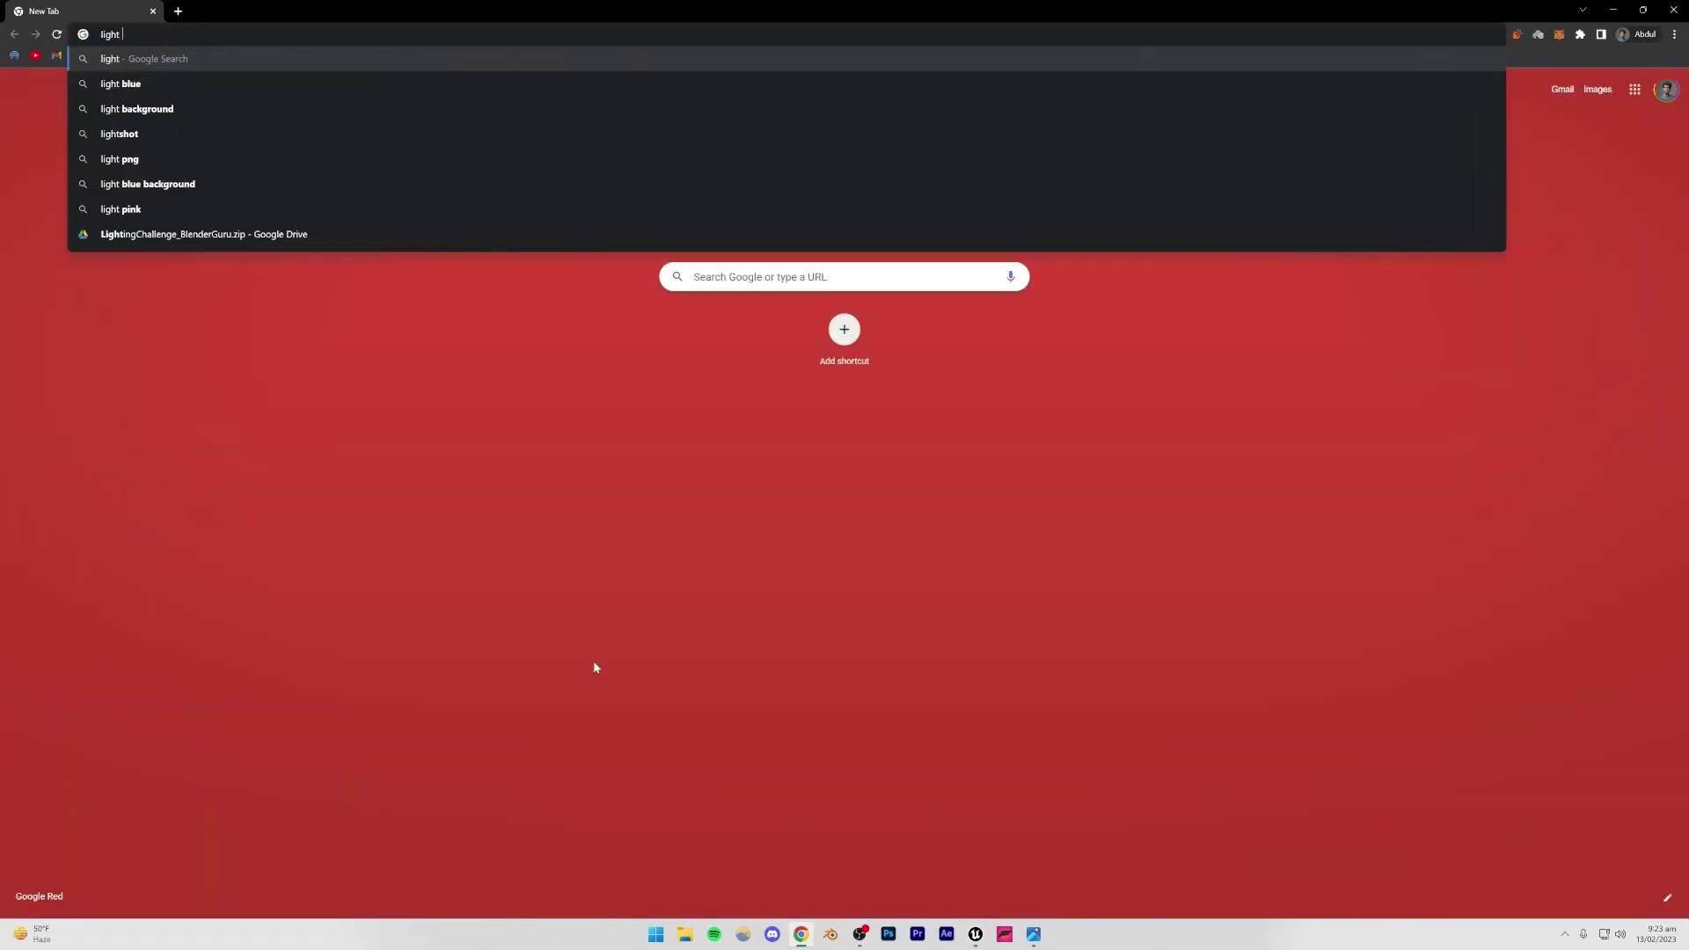
key(ctrl+a)
text(street )
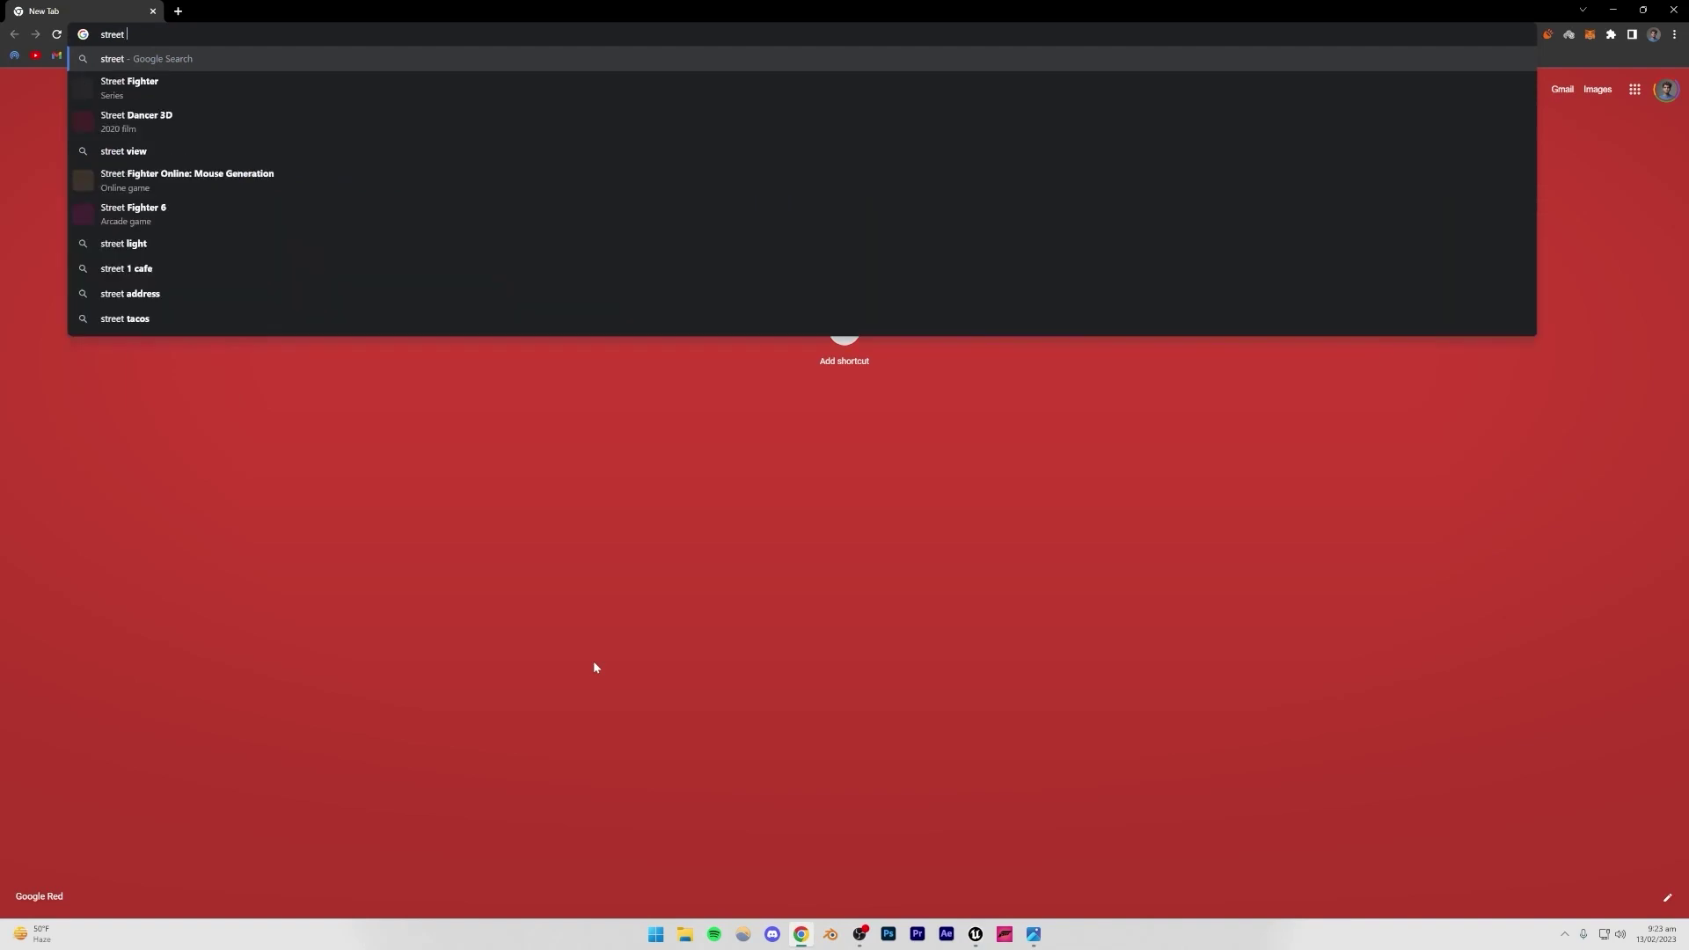
text(light 3d model)
key(Return)
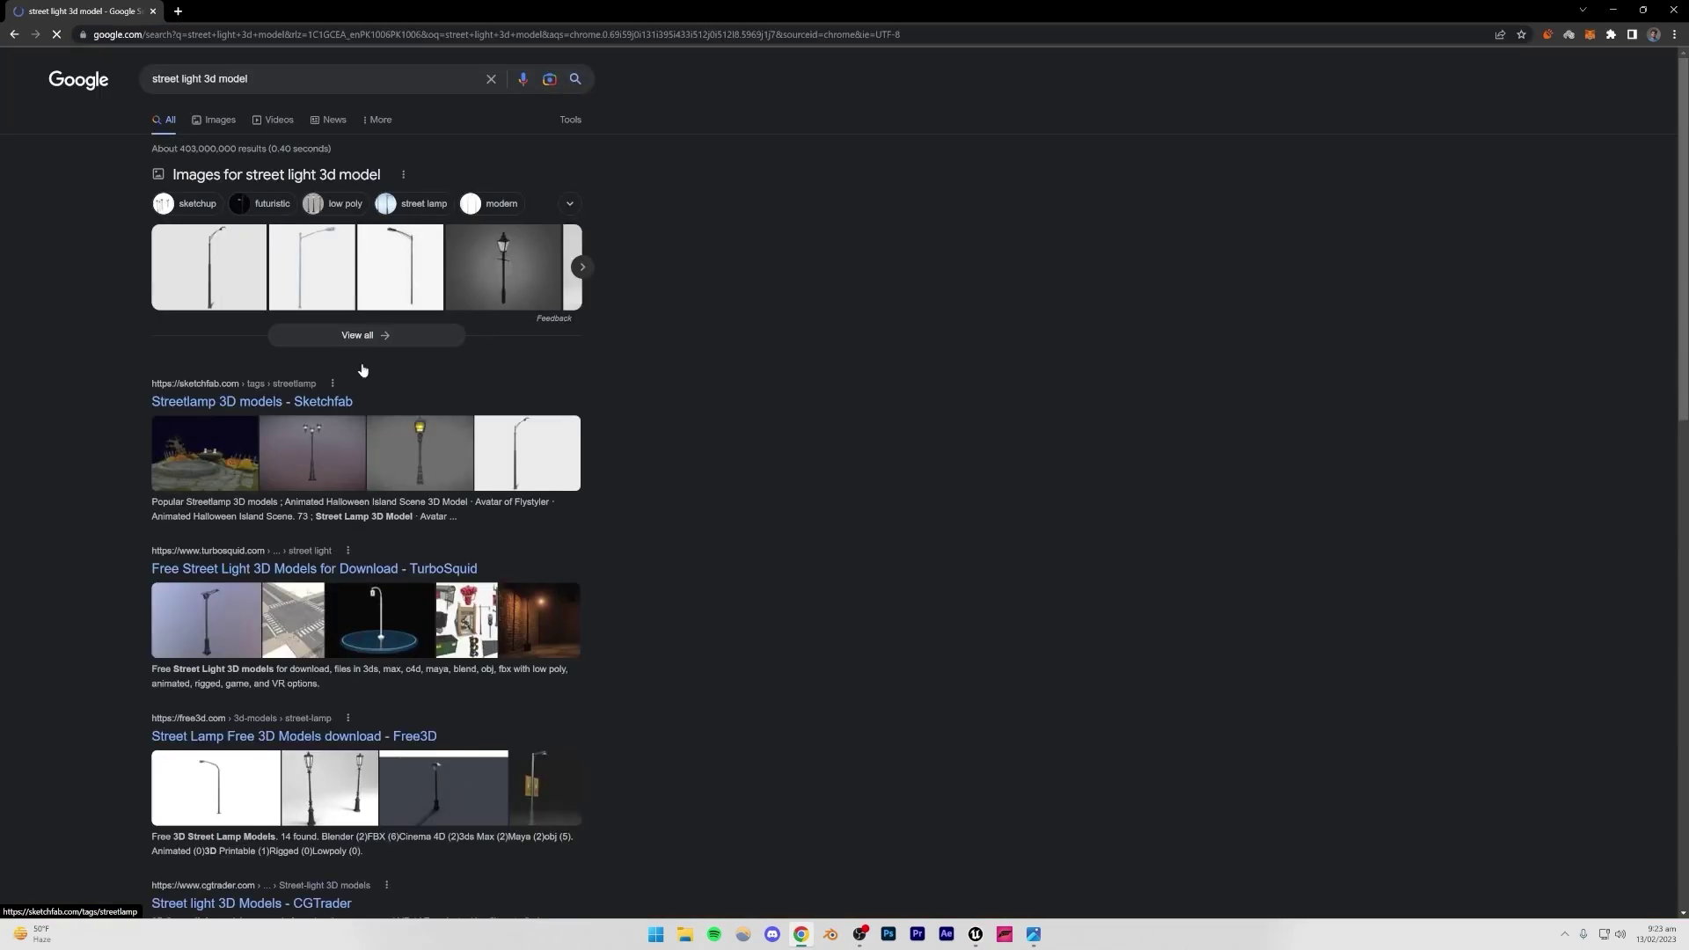
scroll(325, 378, down, 2)
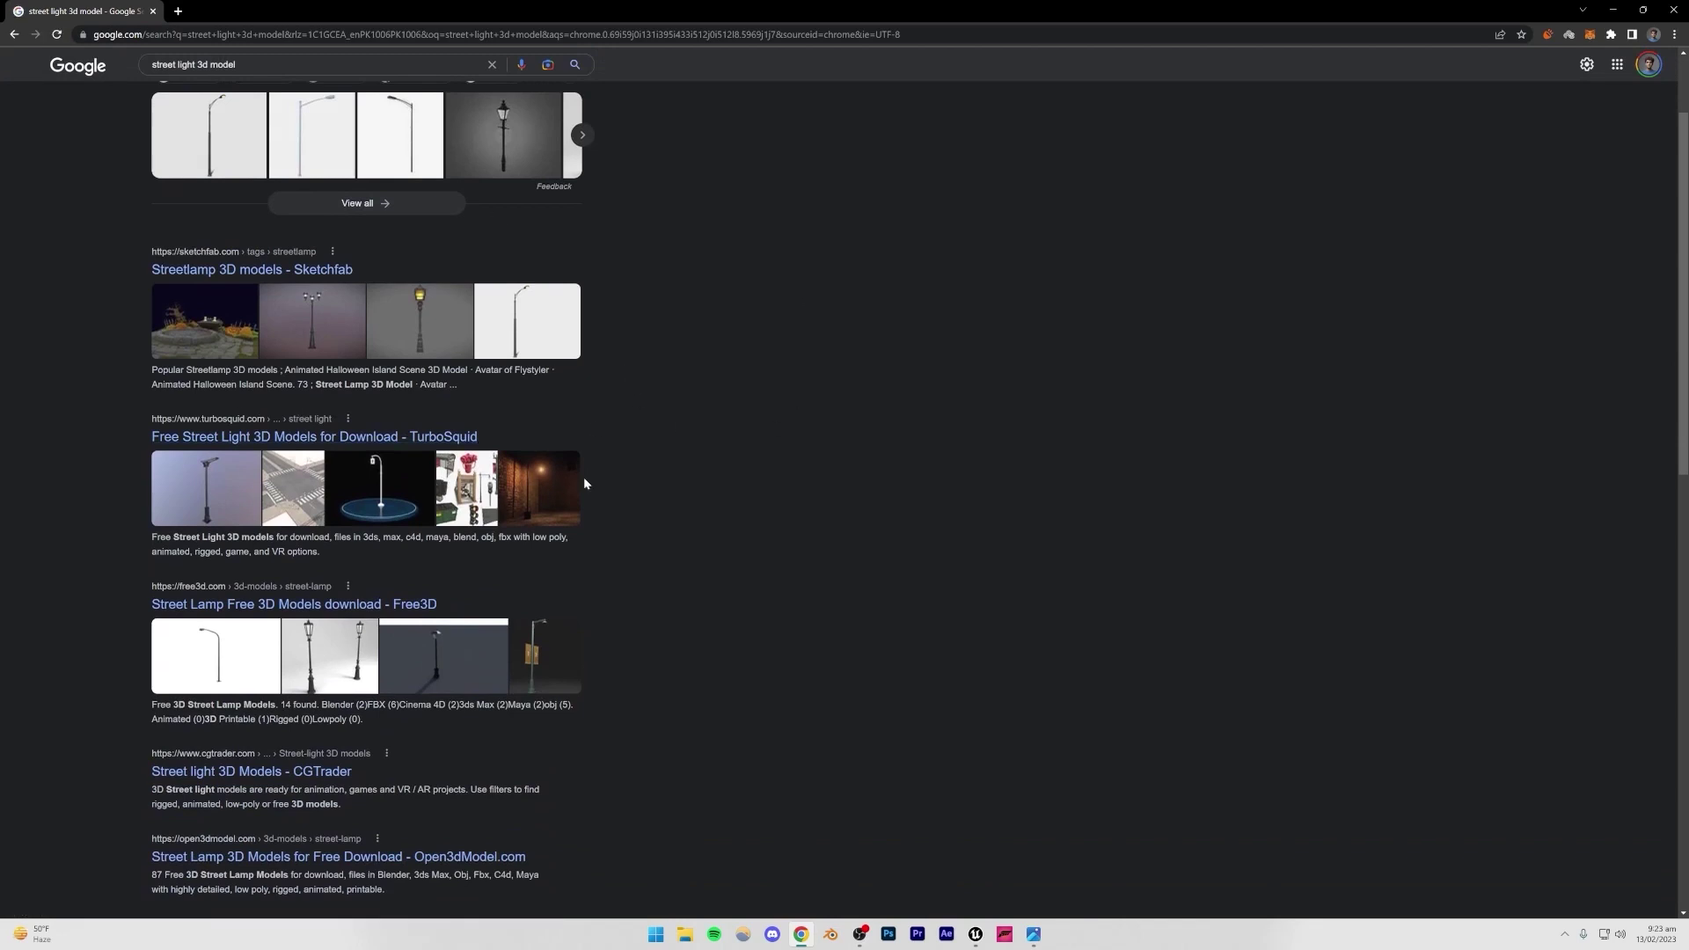
click(1674, 8)
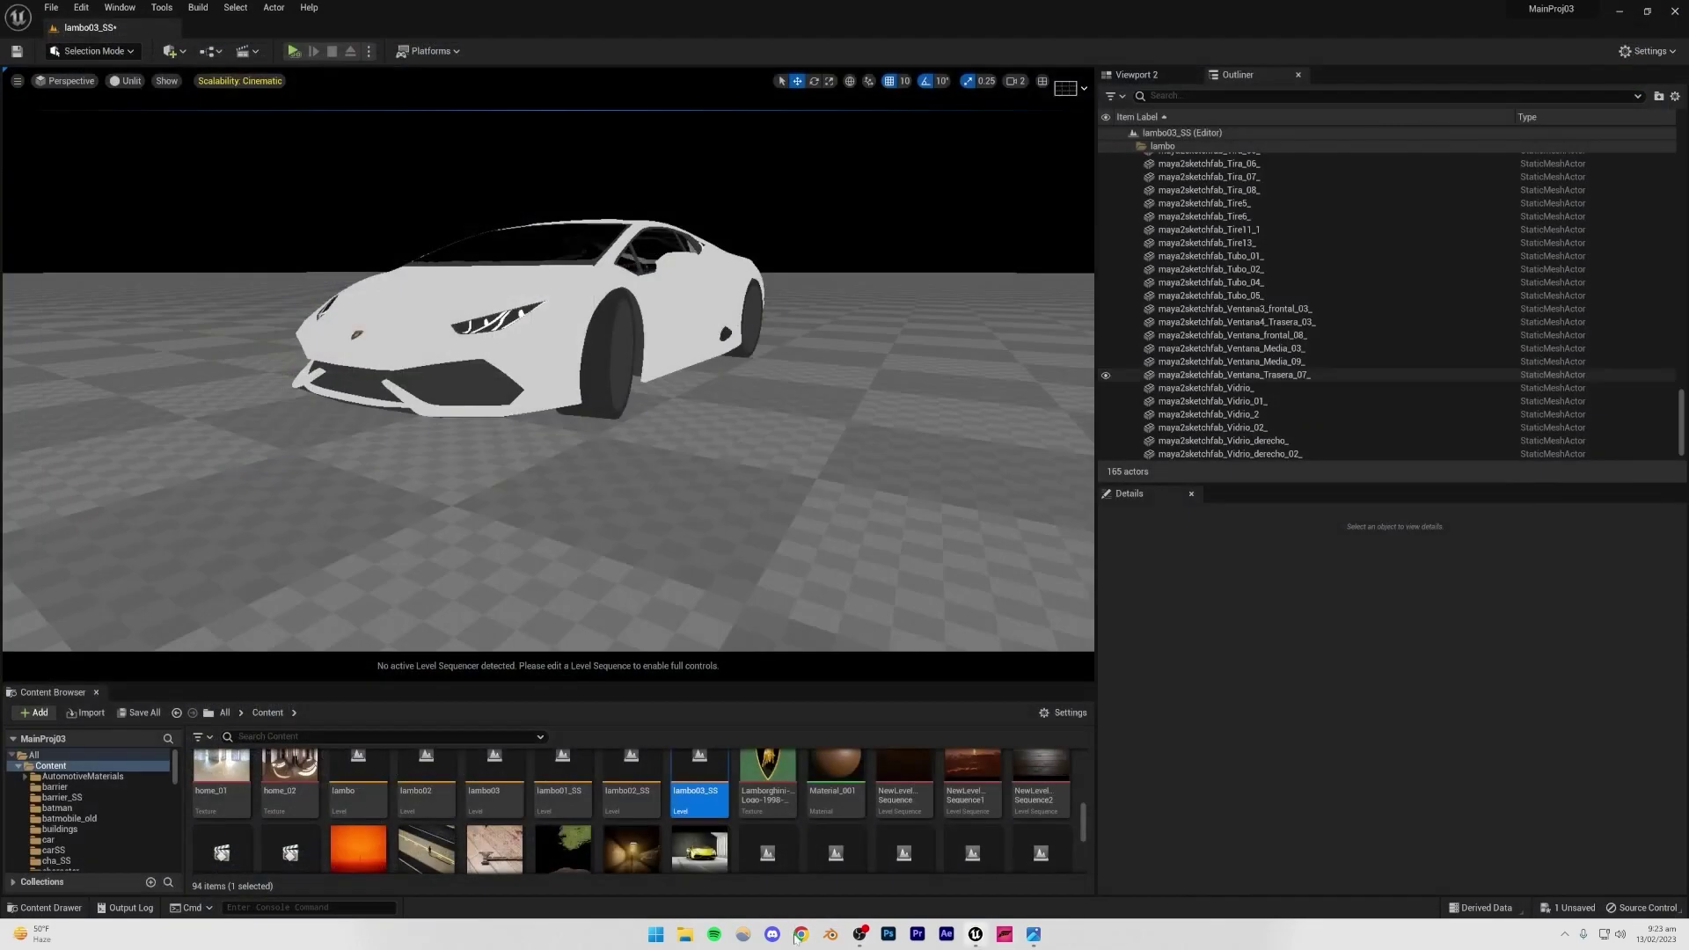
- Switch to Blender, dismiss the splash screen and delete all default objects from the scene
click(830, 934)
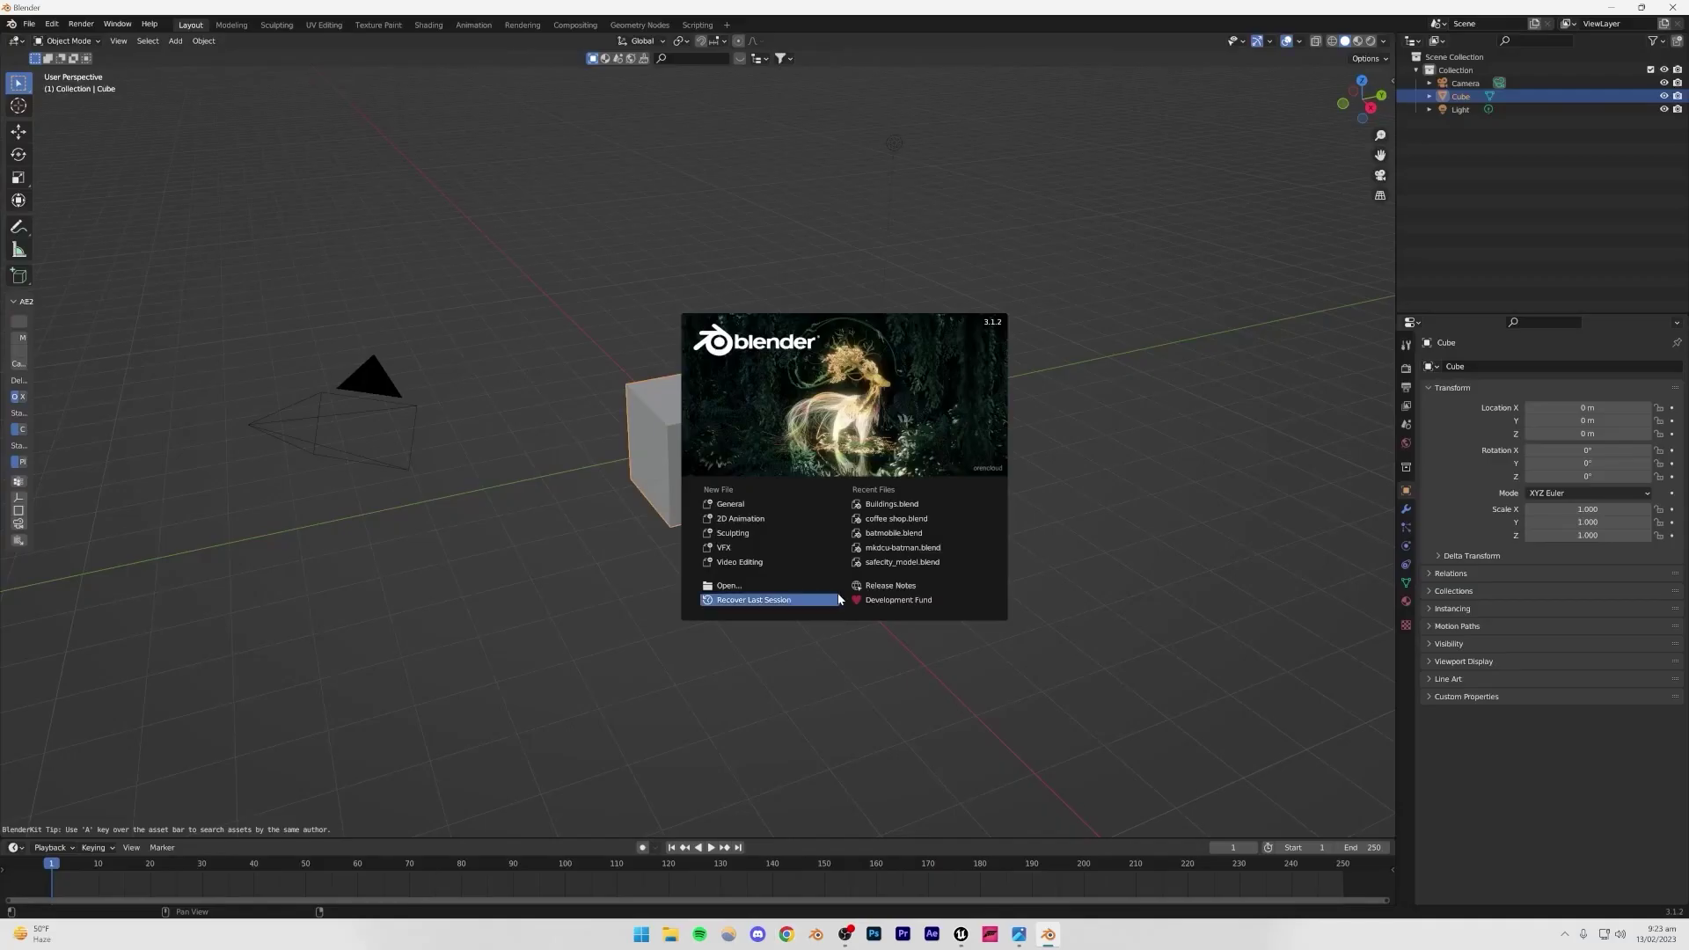
click(926, 525)
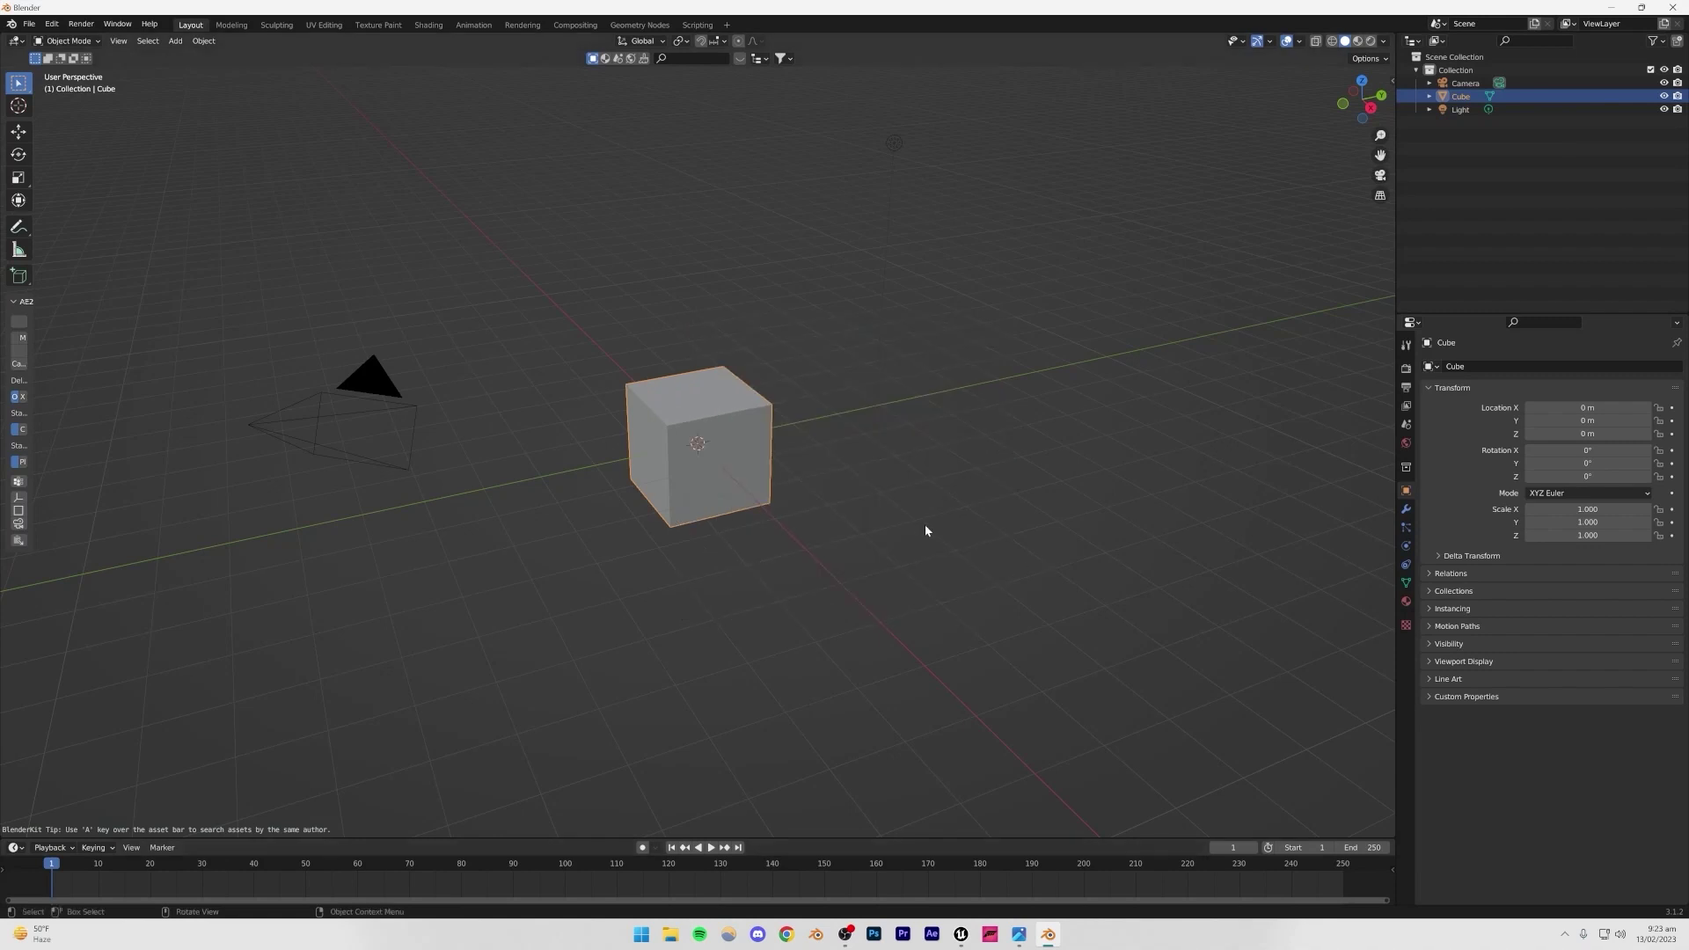
scroll(515, 324, down, 4)
key(a)
key(Delete)
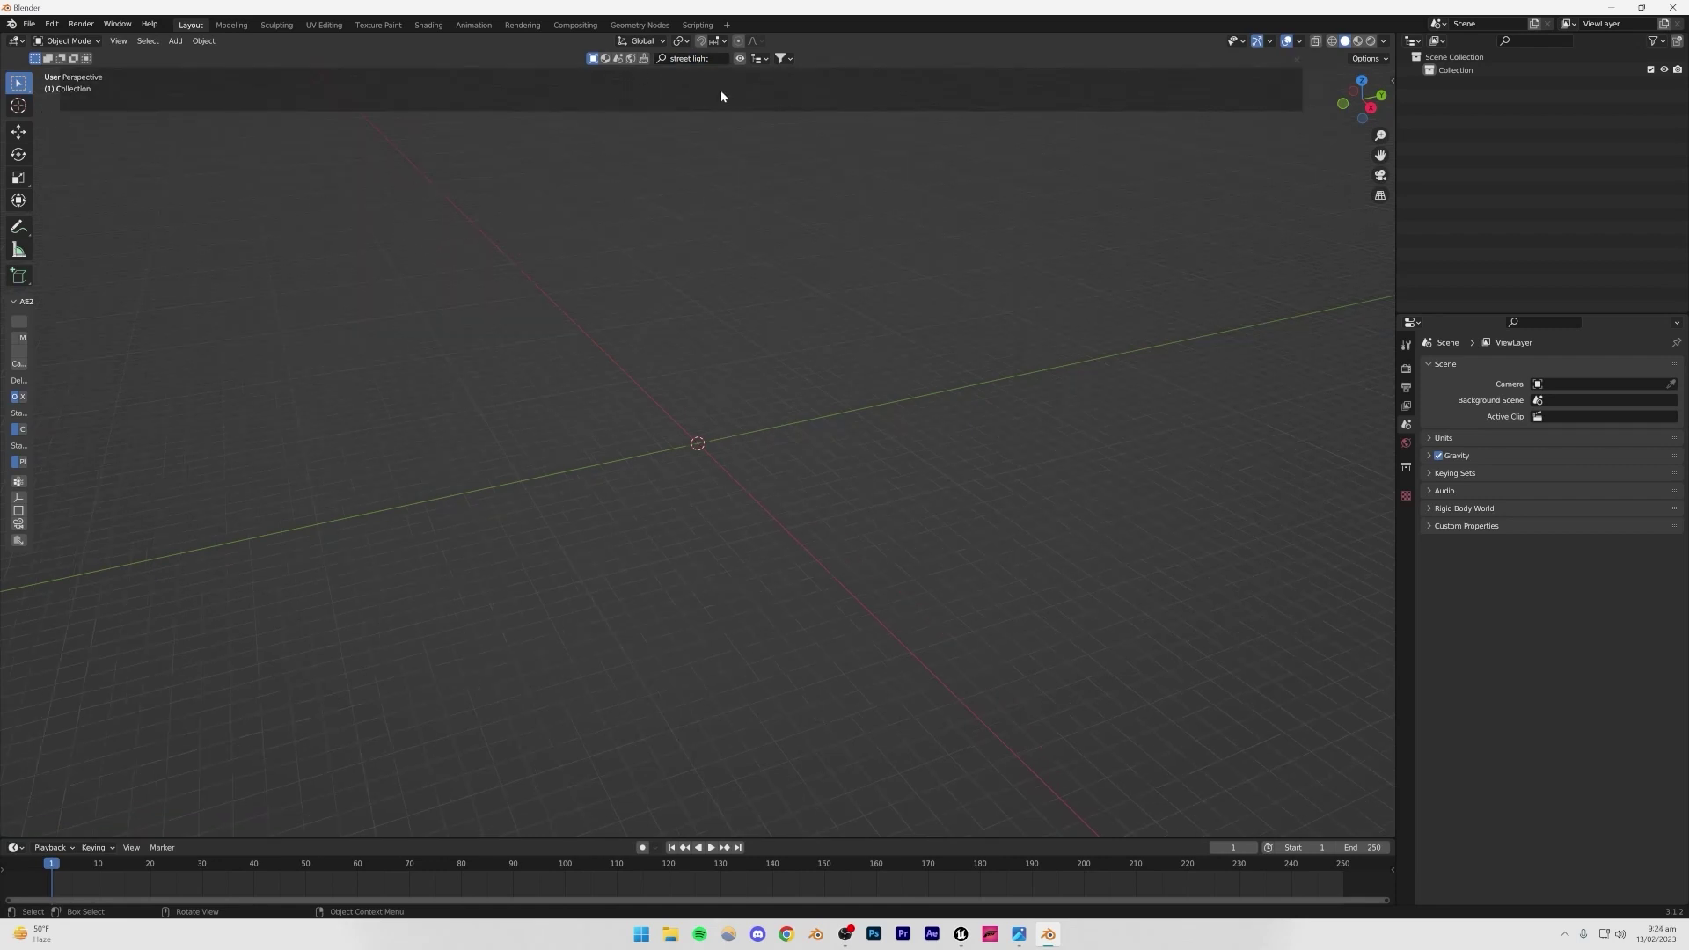
- Run the "street light" asset search, switch back to Unreal Engine and place the streetlight_old mesh beside the car
key(Return)
click(960, 934)
scroll(94, 817, down, 5)
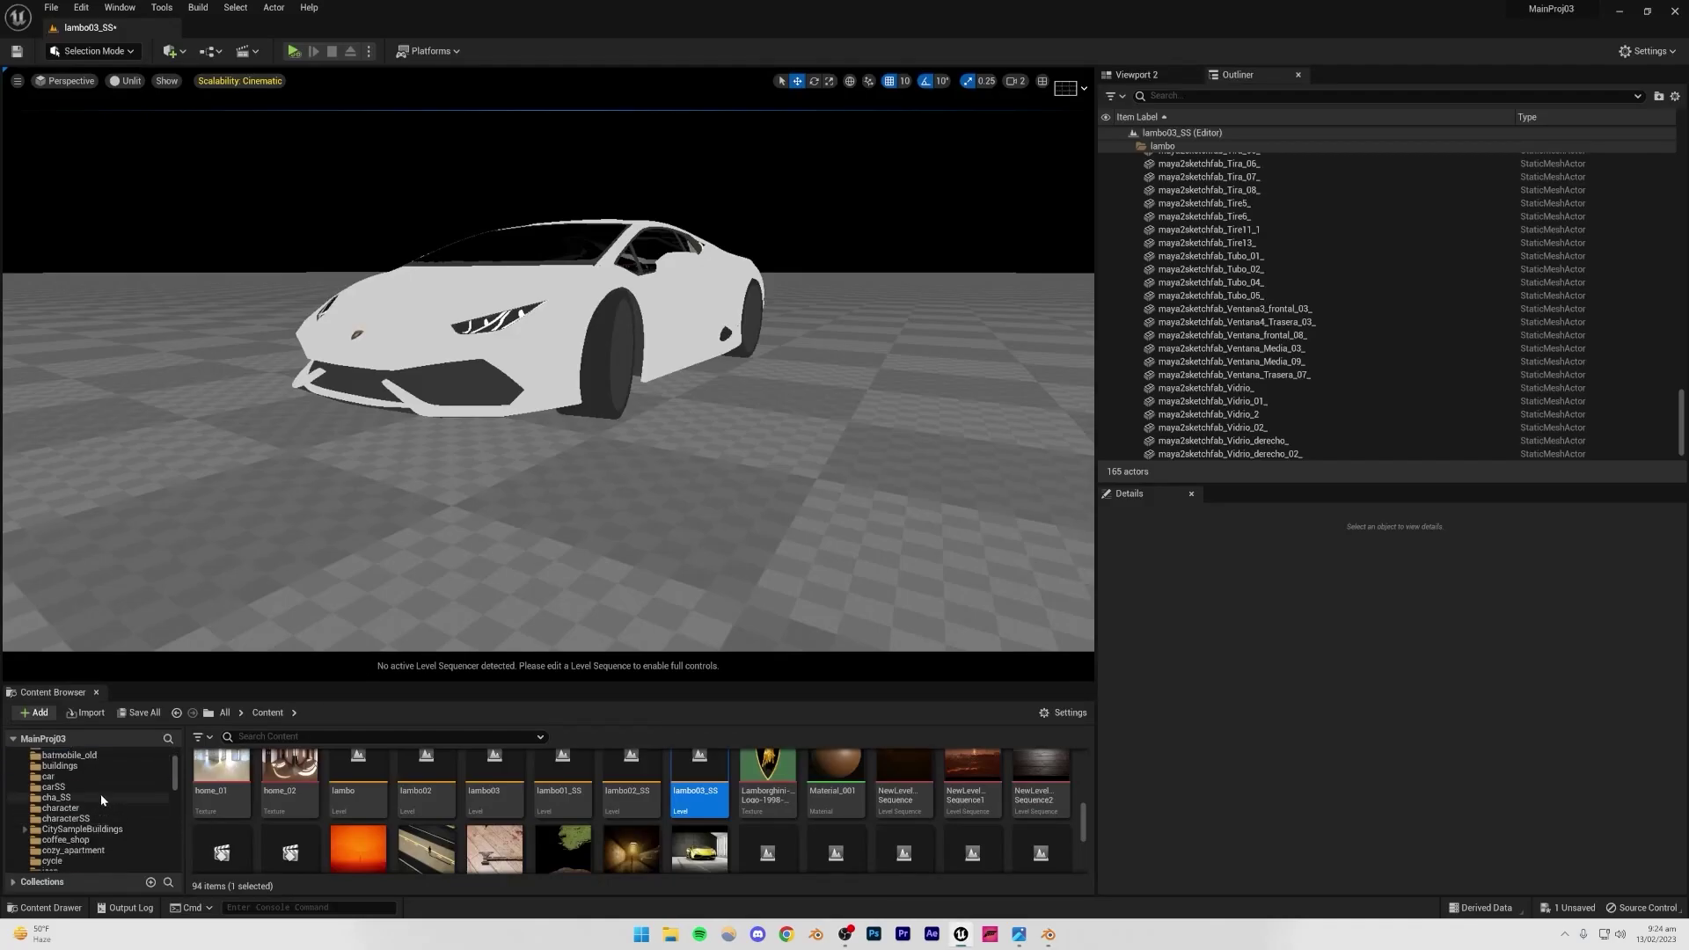
click(51, 828)
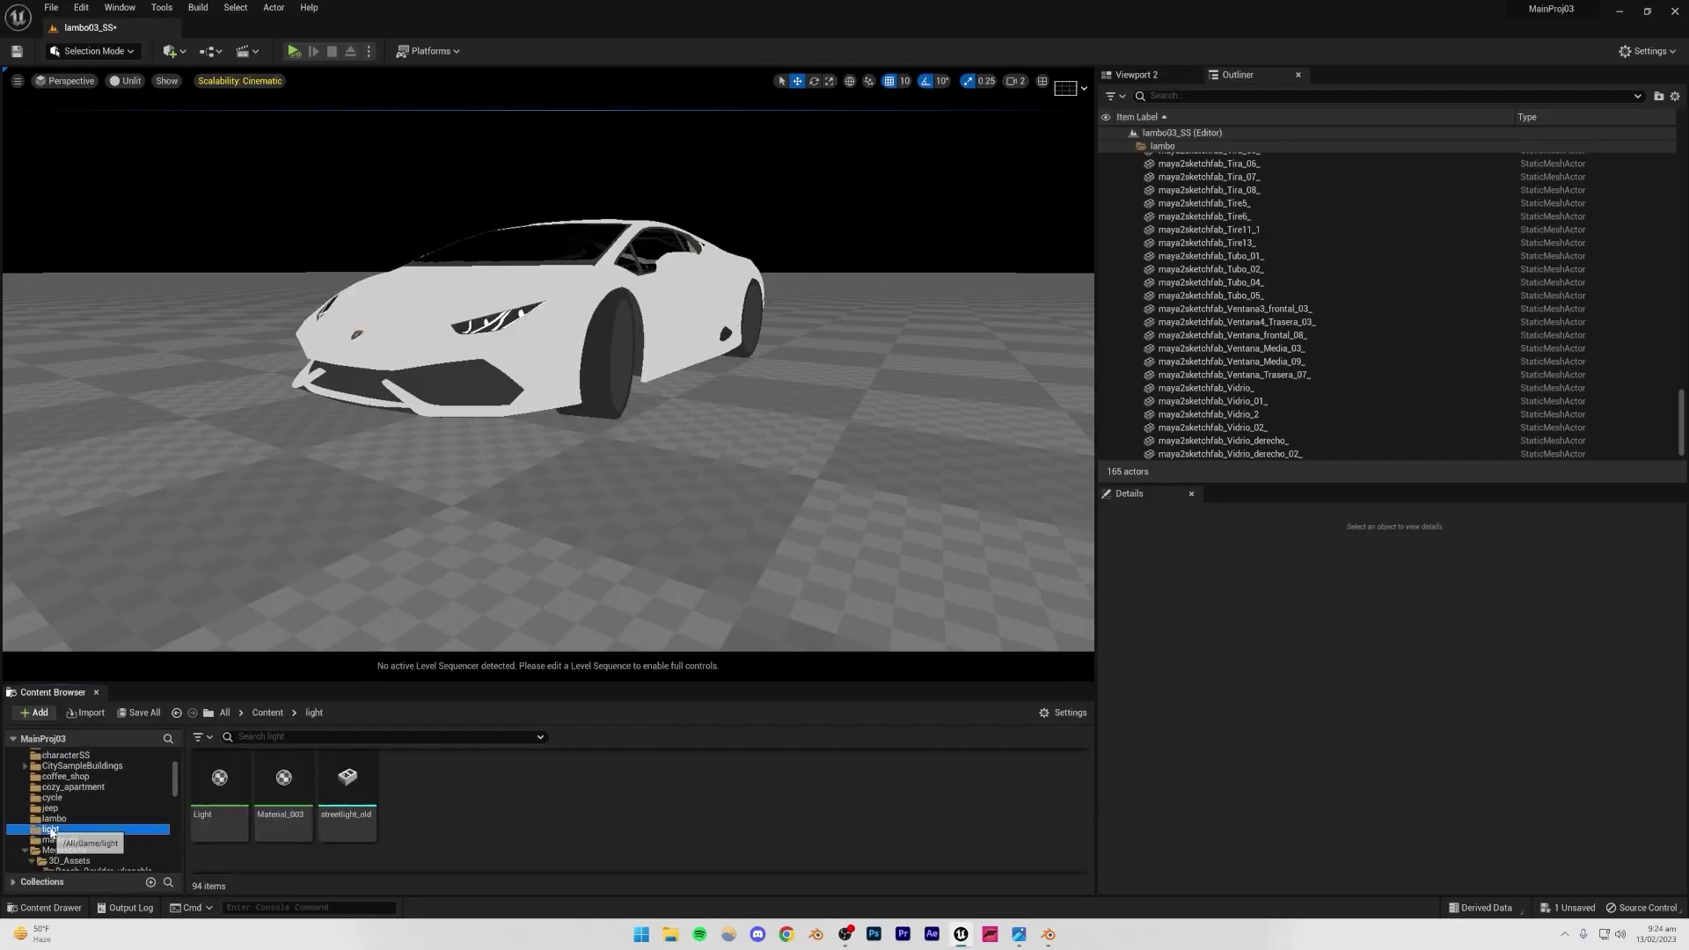
click(348, 787)
drag(655, 405, 850, 423)
key(f)
- Move the street light to the opposite side of the car, rotate it 180 degrees to face the car, and deselect it
alt+drag(726, 264, 740, 317)
click(753, 239)
right_drag(753, 239, 1046, 277)
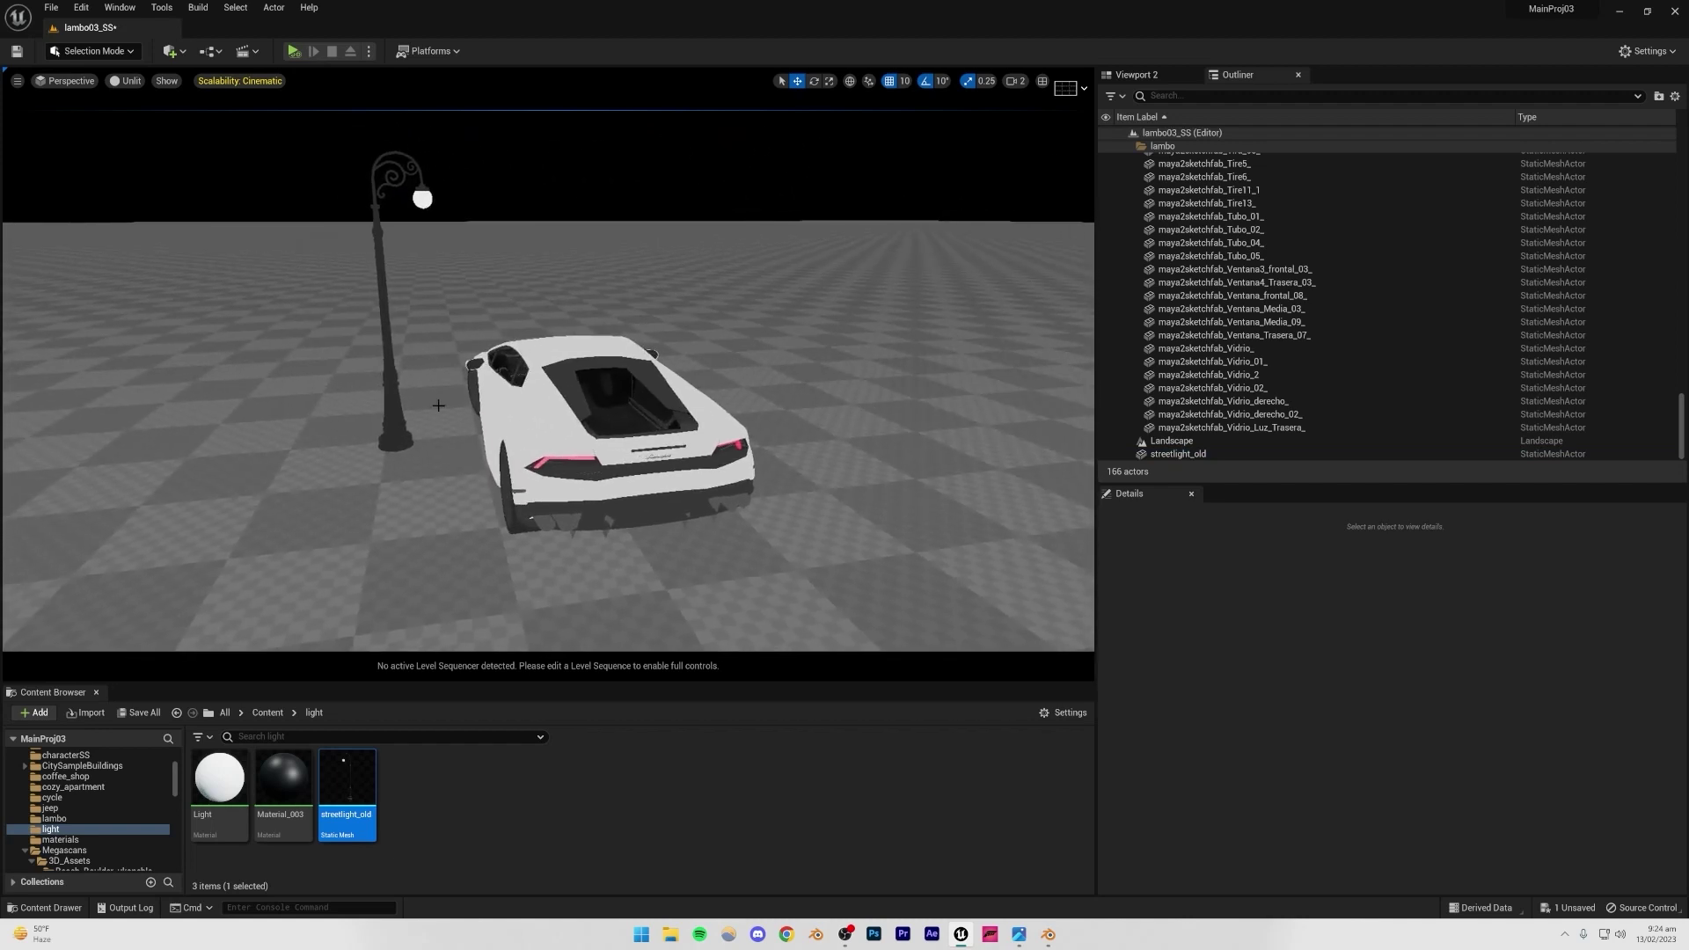
click(792, 291)
click(395, 424)
drag(371, 447, 790, 417)
click(813, 81)
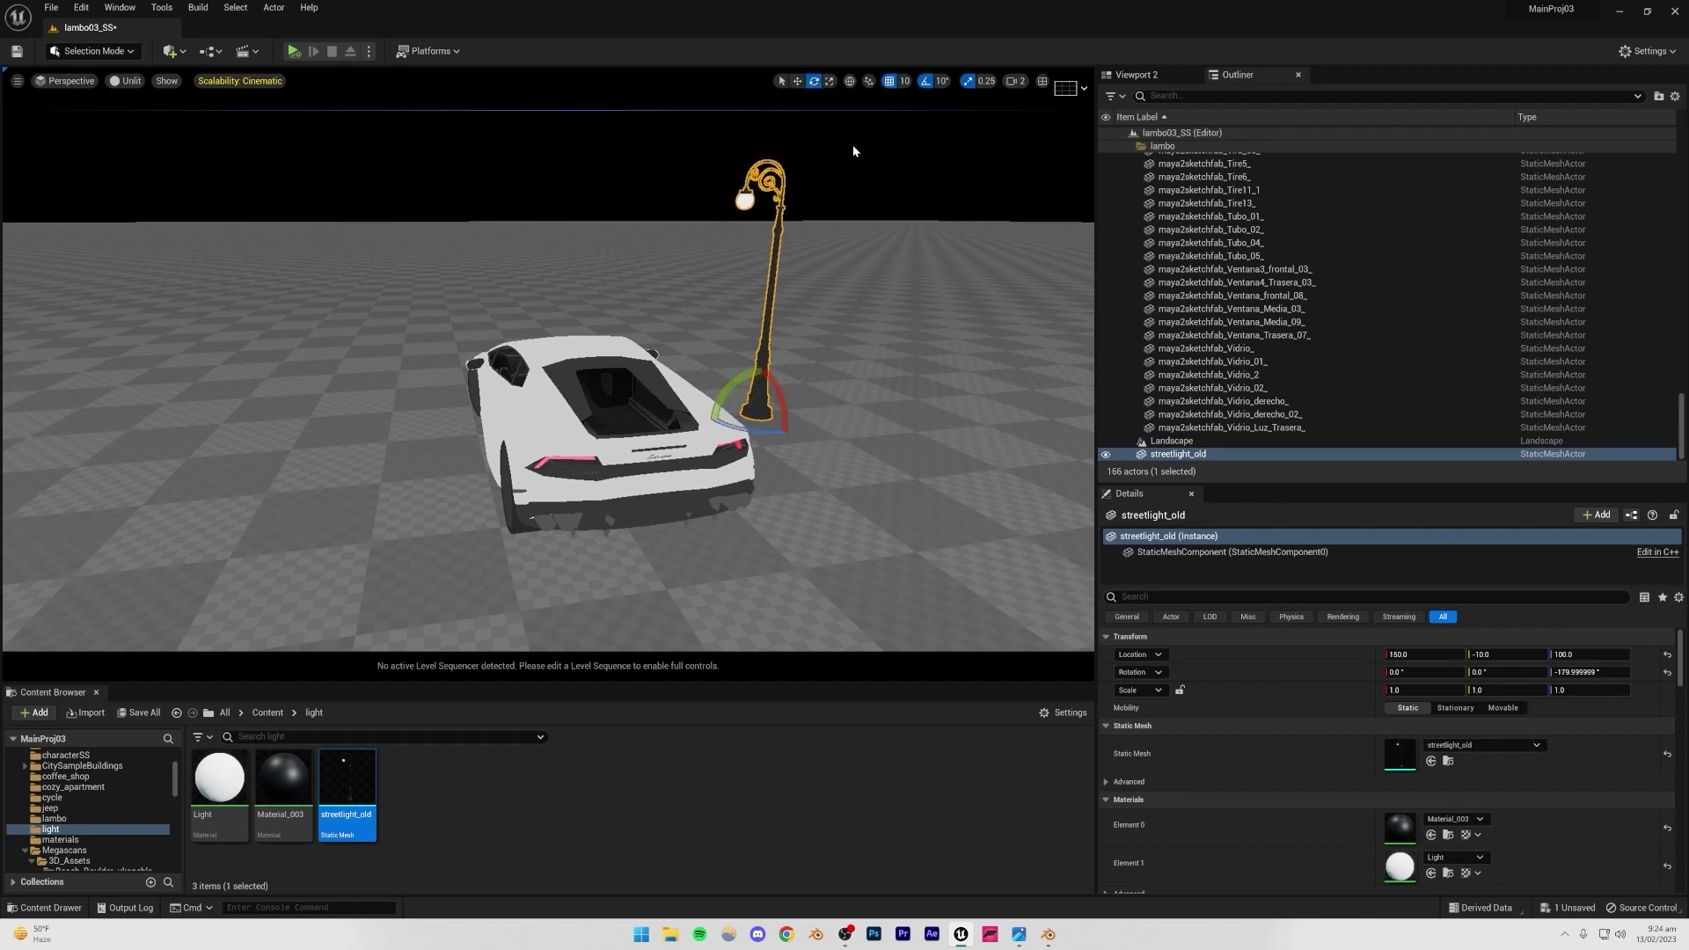
click(847, 155)
right_drag(847, 155, 906, 99)
alt+drag(847, 155, 847, 155)
click(997, 854)
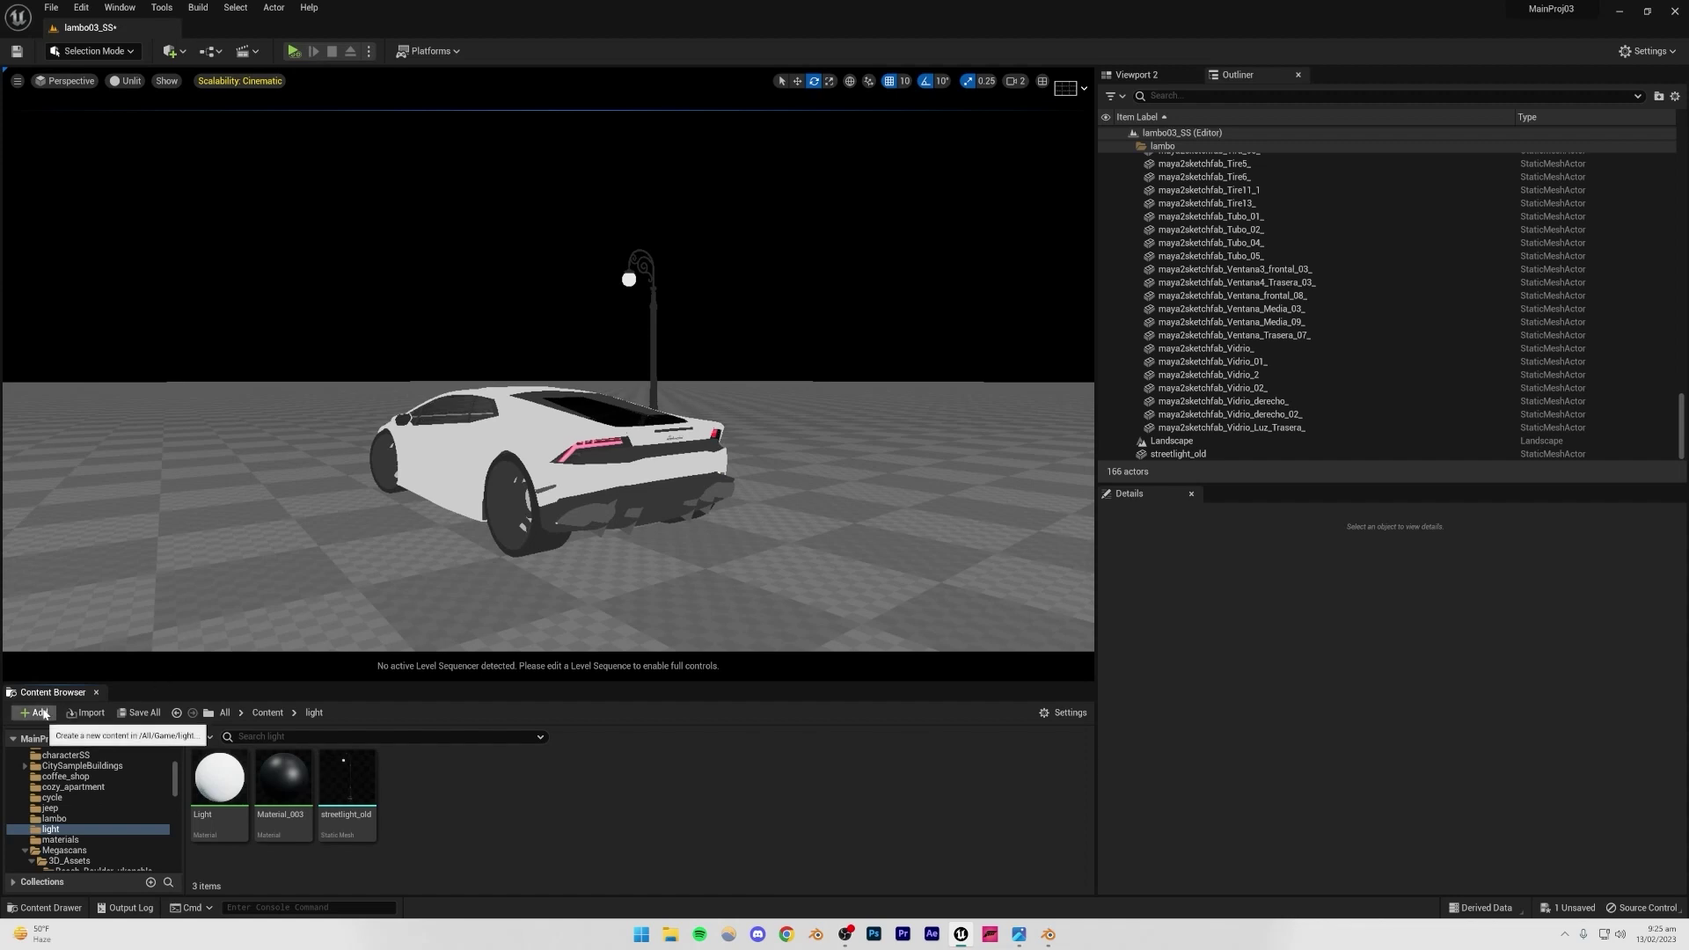
- Open Quixel Bridge and look through the Building category of the 3D assets for background architecture
click(35, 713)
click(81, 261)
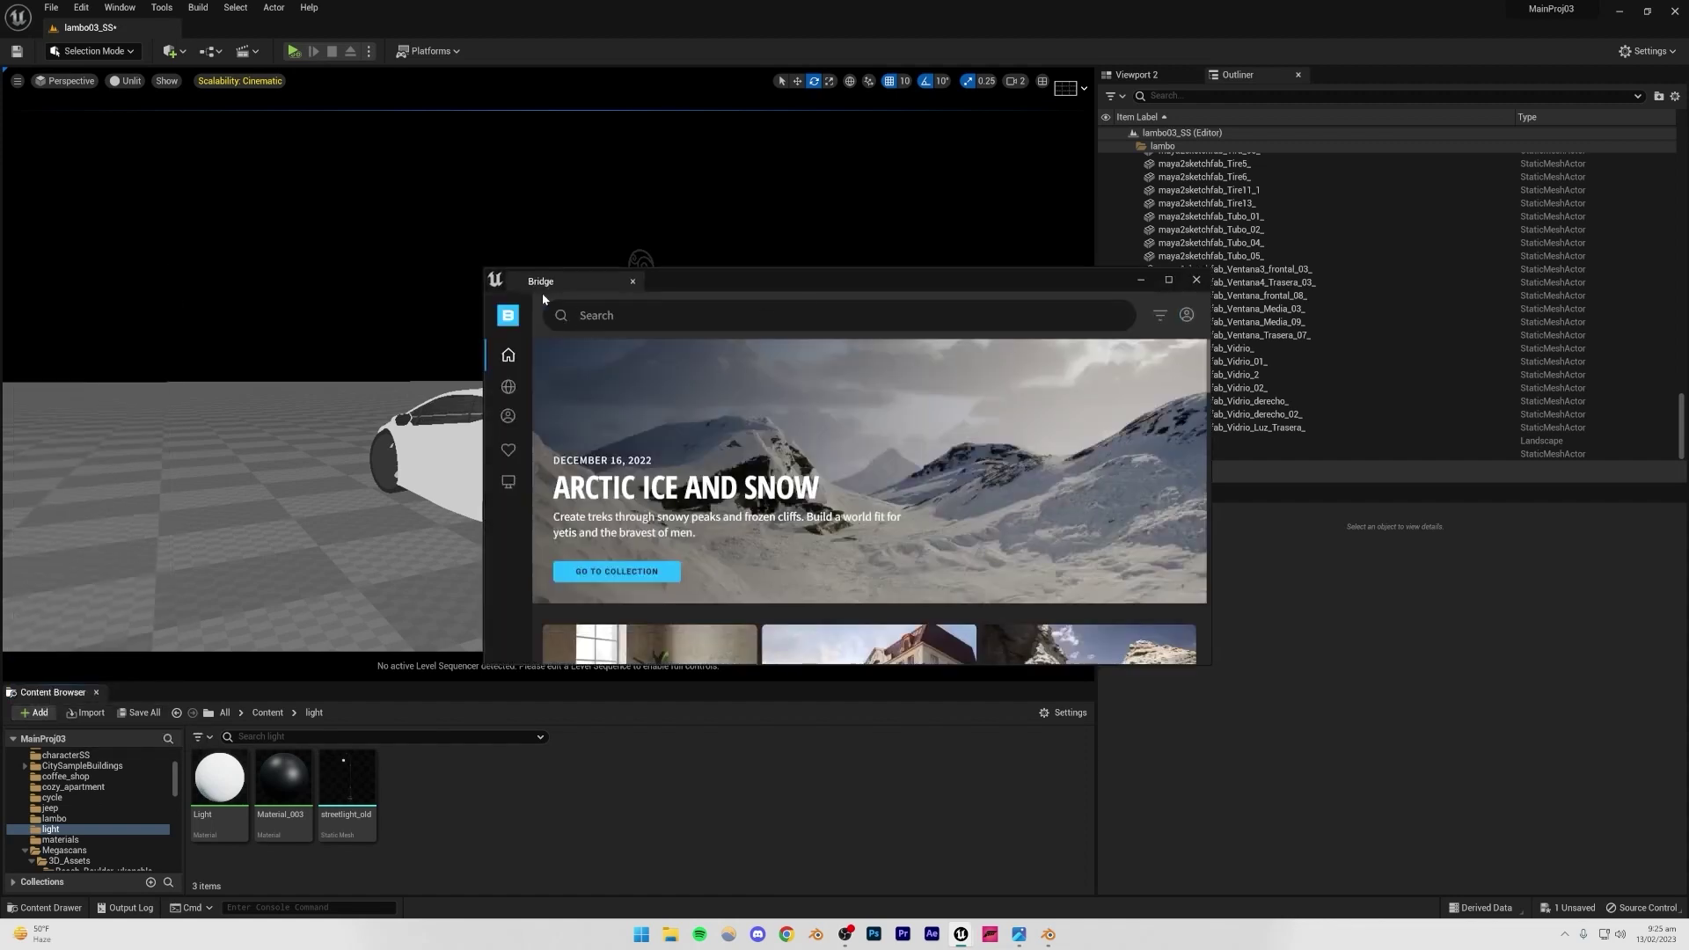
mouse_move(504, 362)
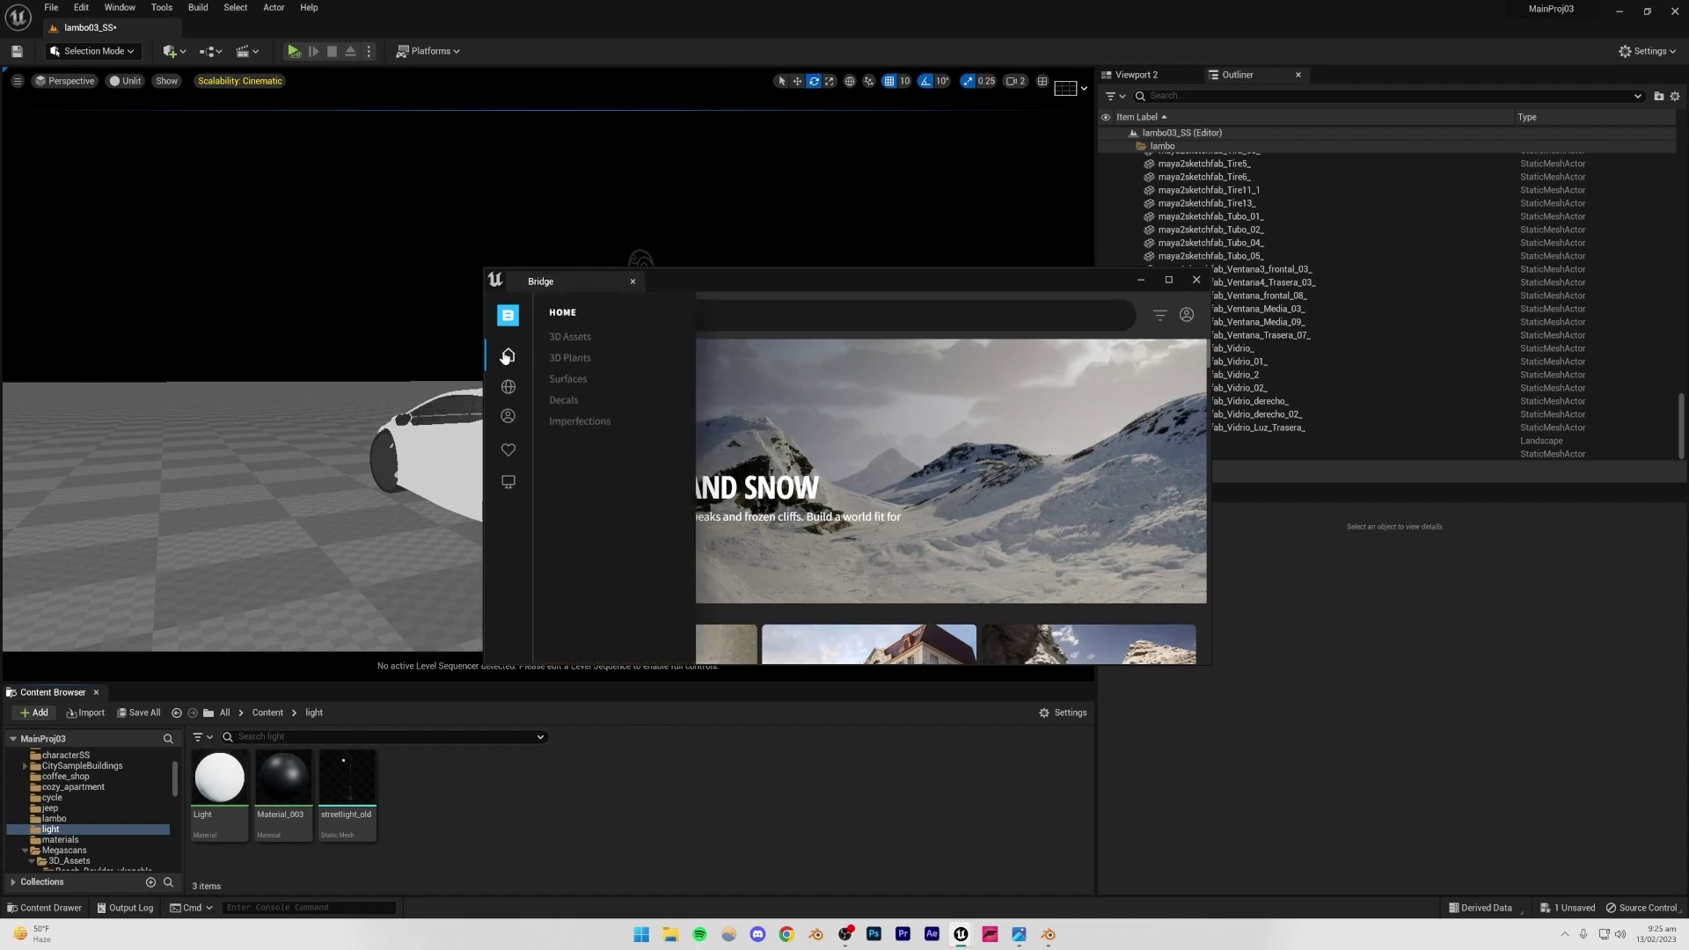
click(568, 337)
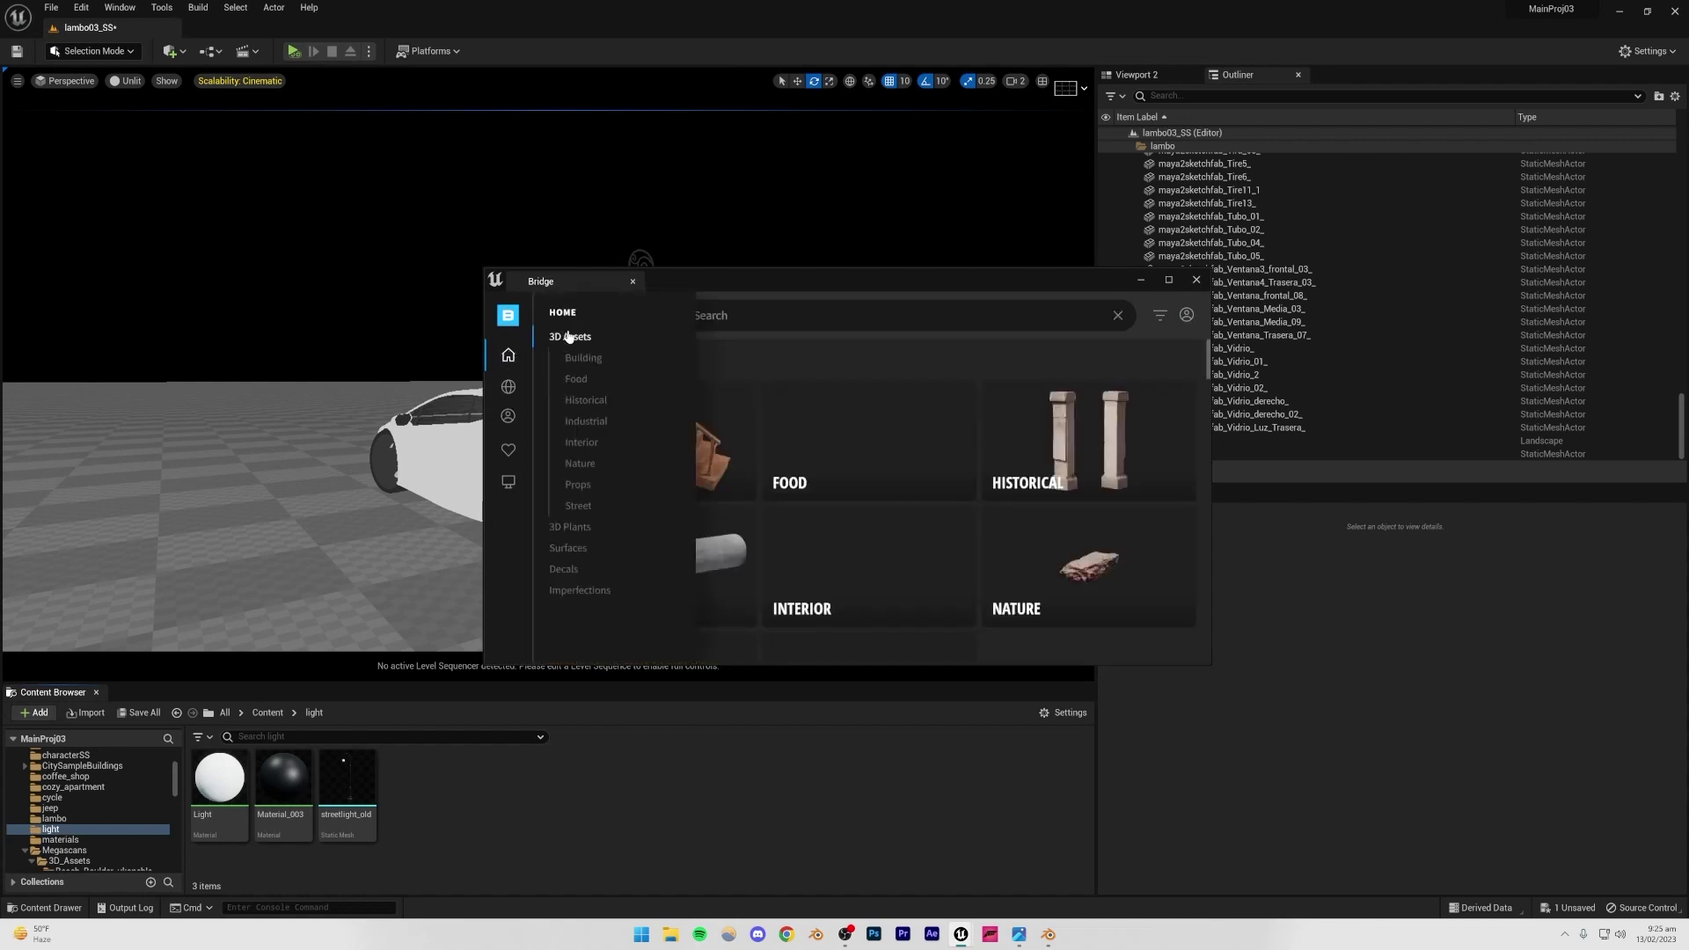
click(583, 359)
scroll(953, 556, down, 3)
scroll(954, 556, down, 10)
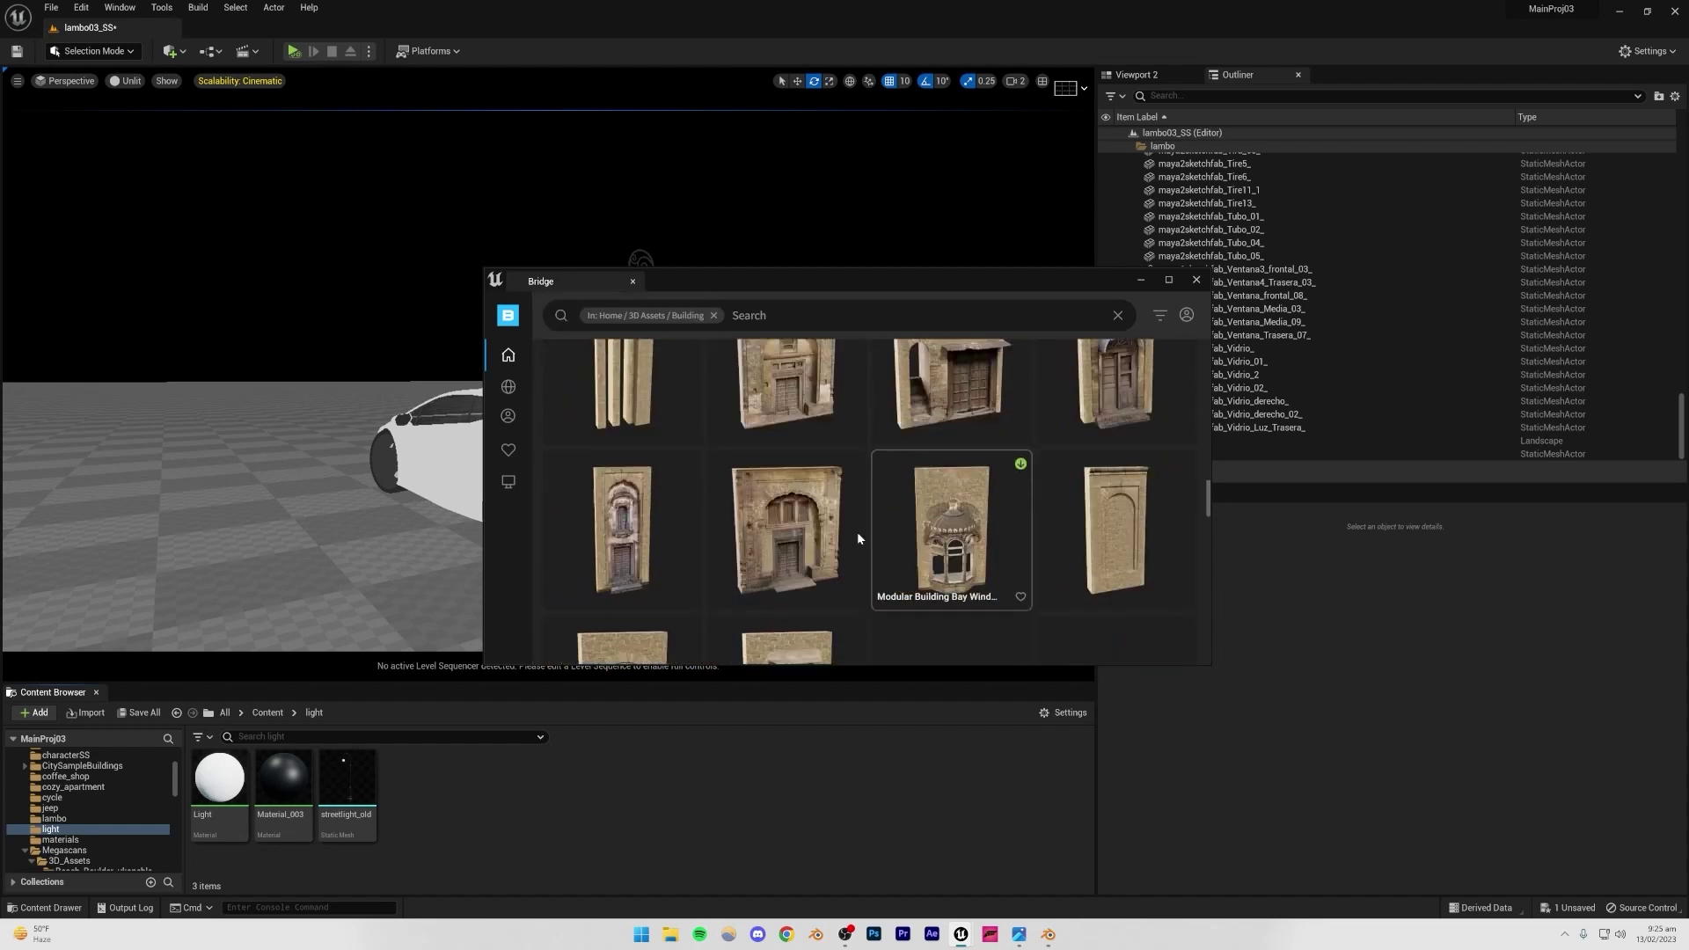
scroll(846, 517, down, 5)
scroll(832, 491, down, 5)
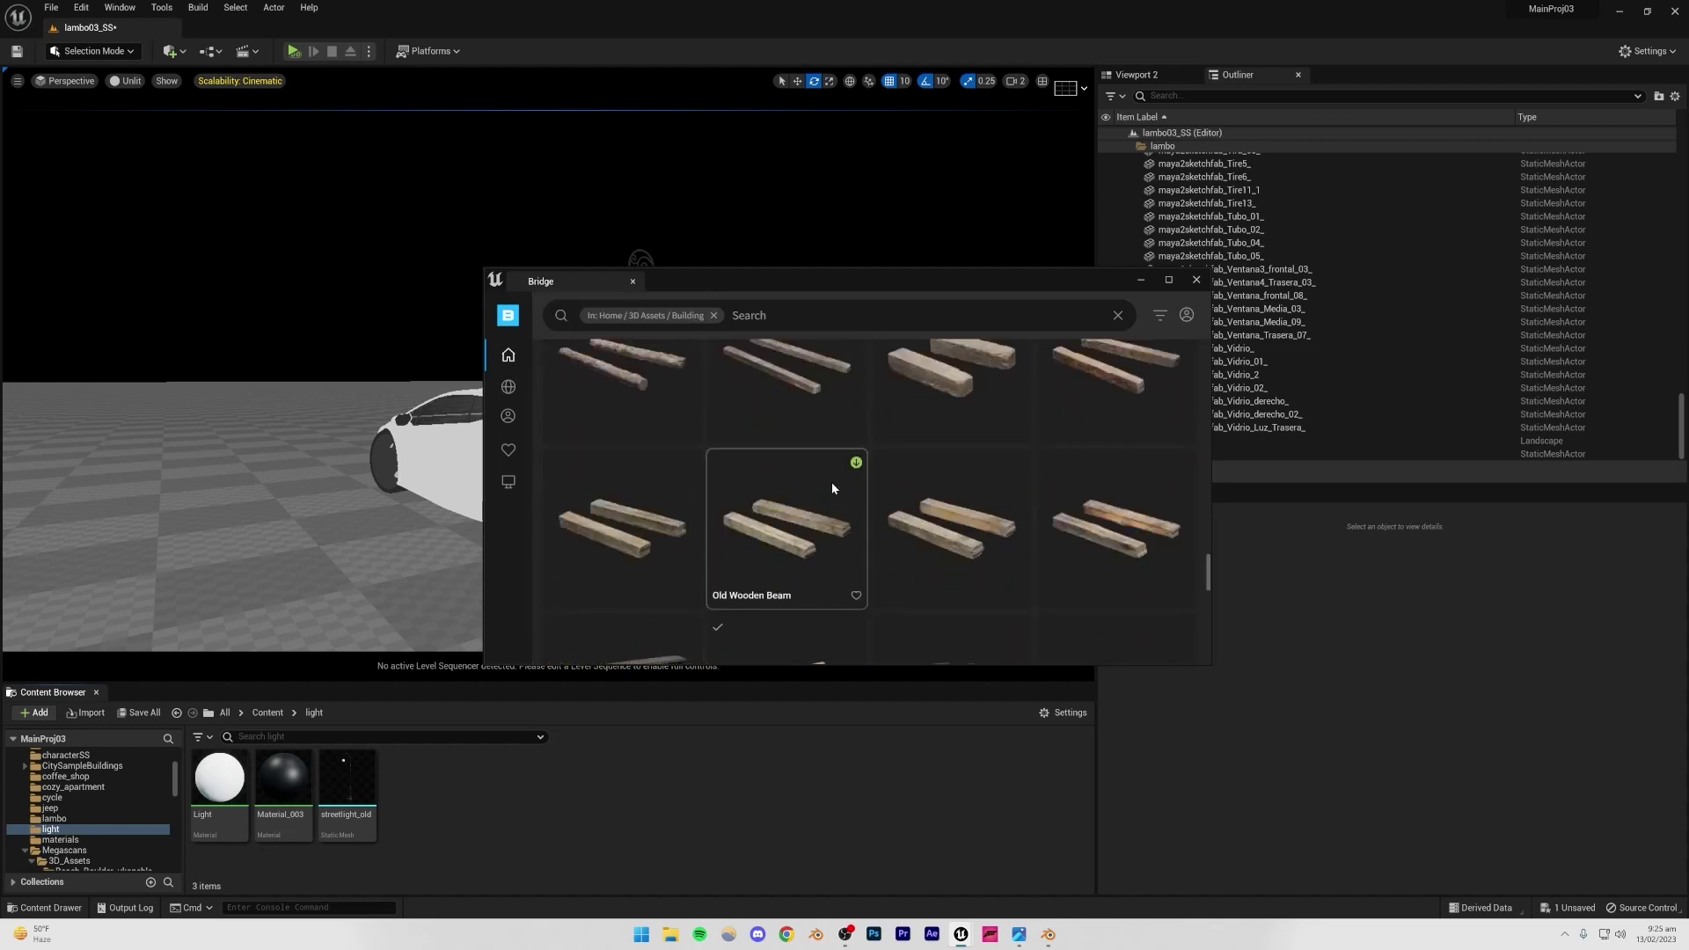
- Find the Urban environment collections in Bridge and open Neoclassical Modular Building Vol. 4
click(507, 387)
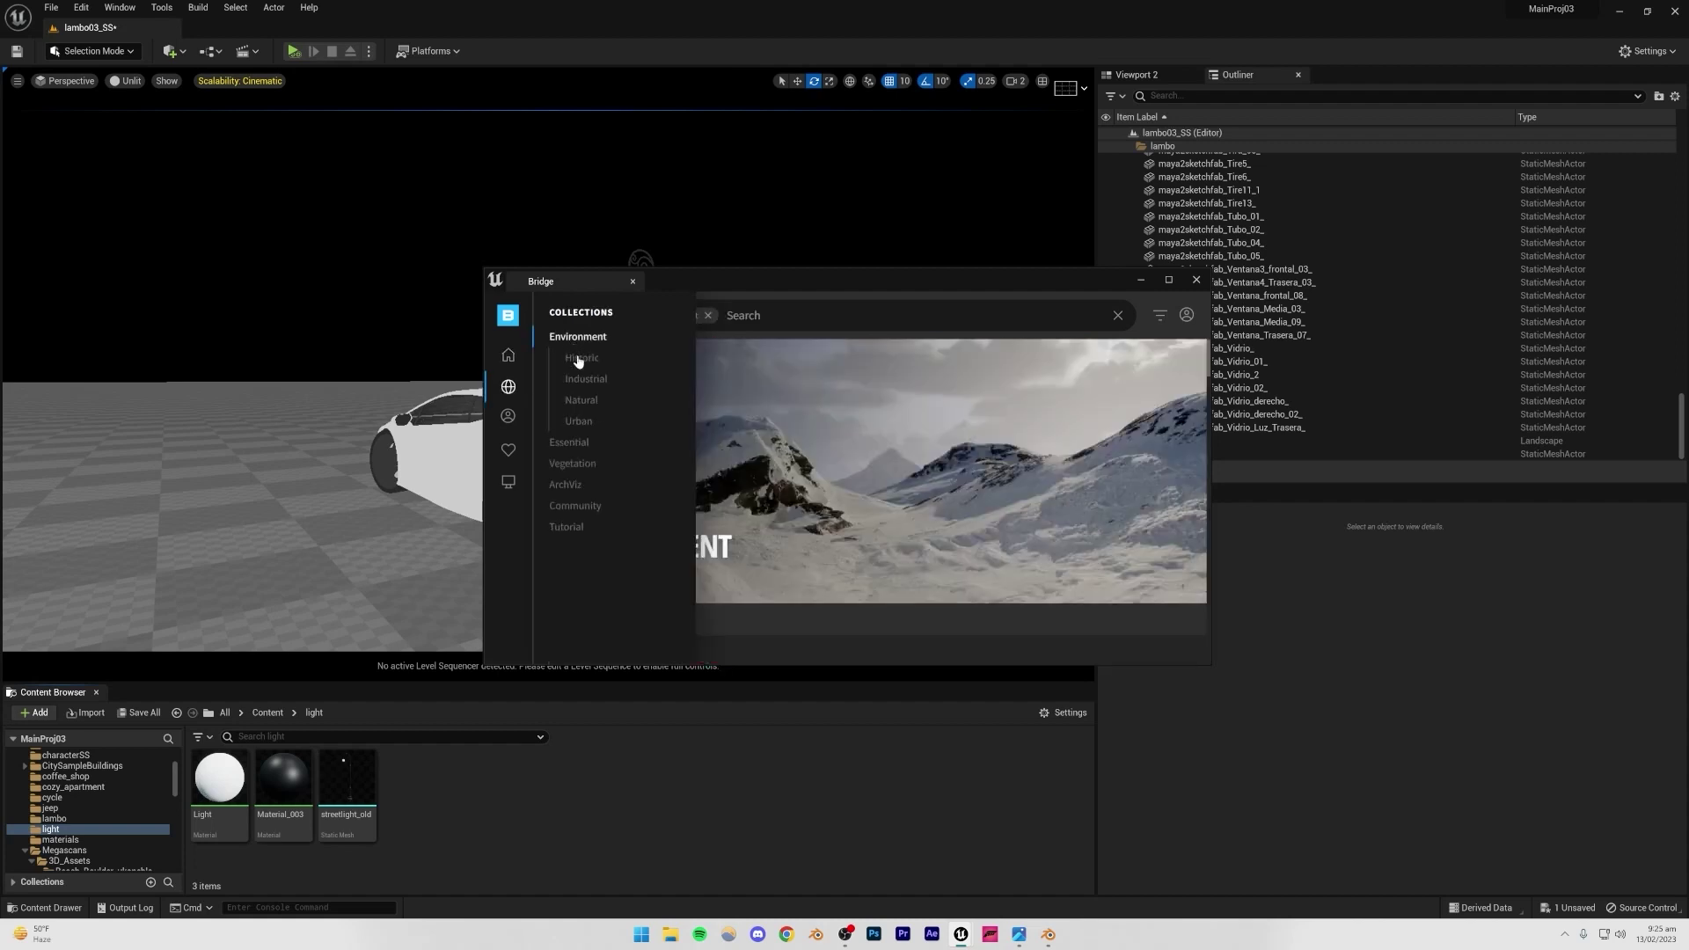
scroll(899, 515, down, 3)
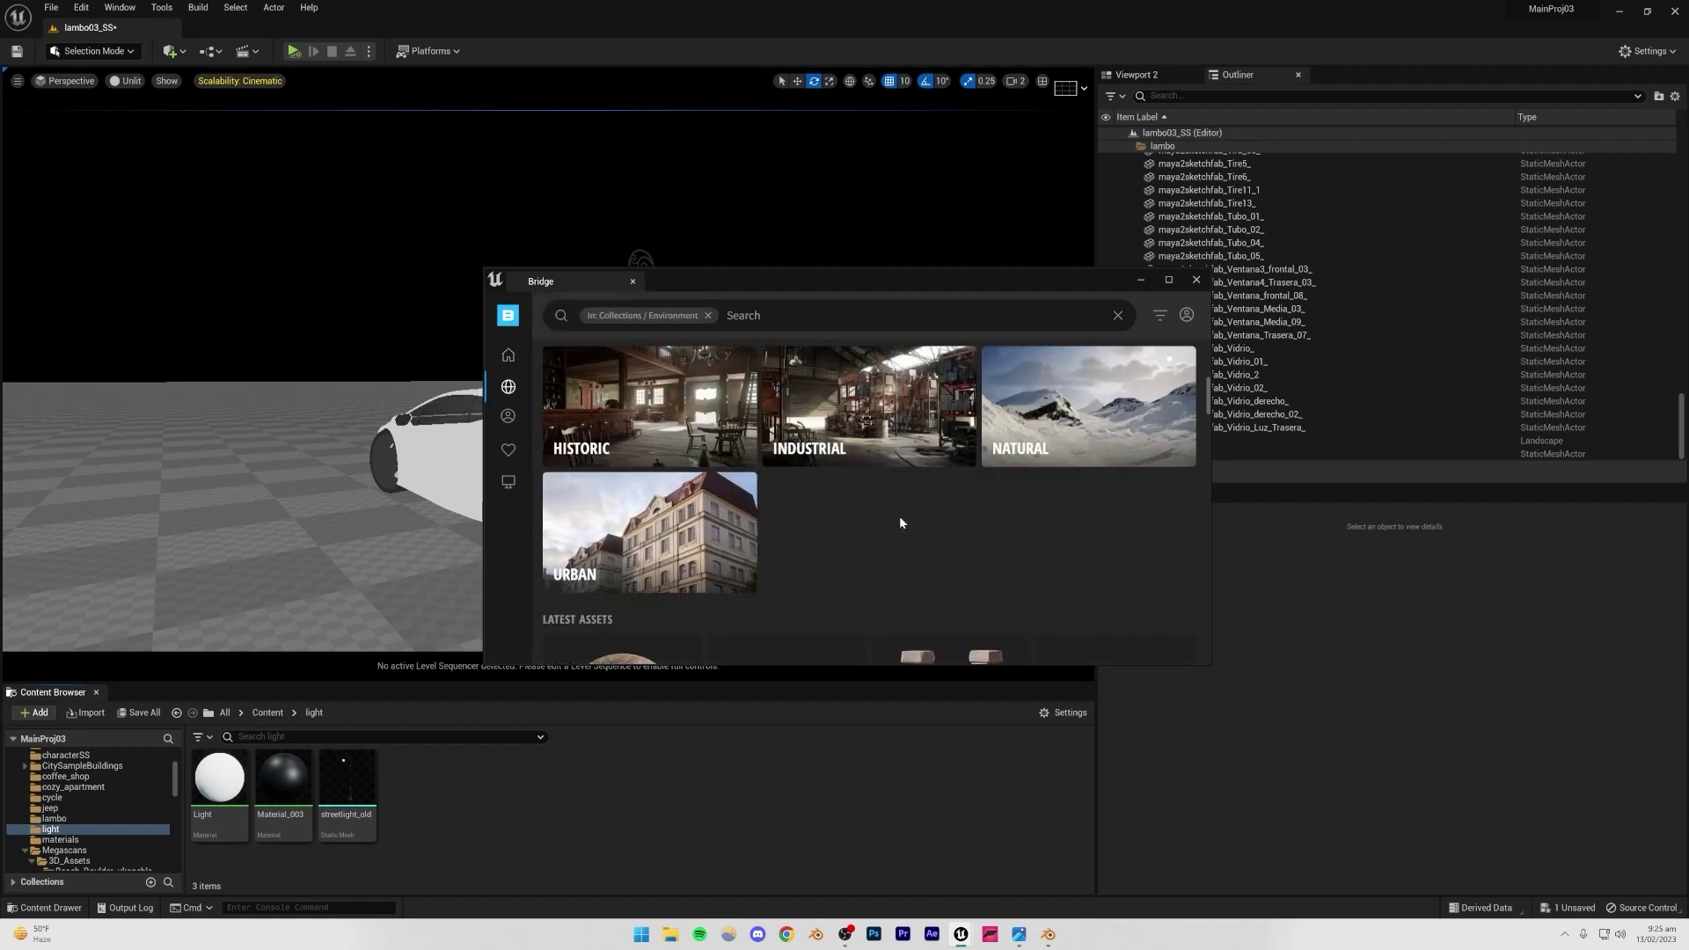
click(693, 541)
scroll(686, 528, down, 5)
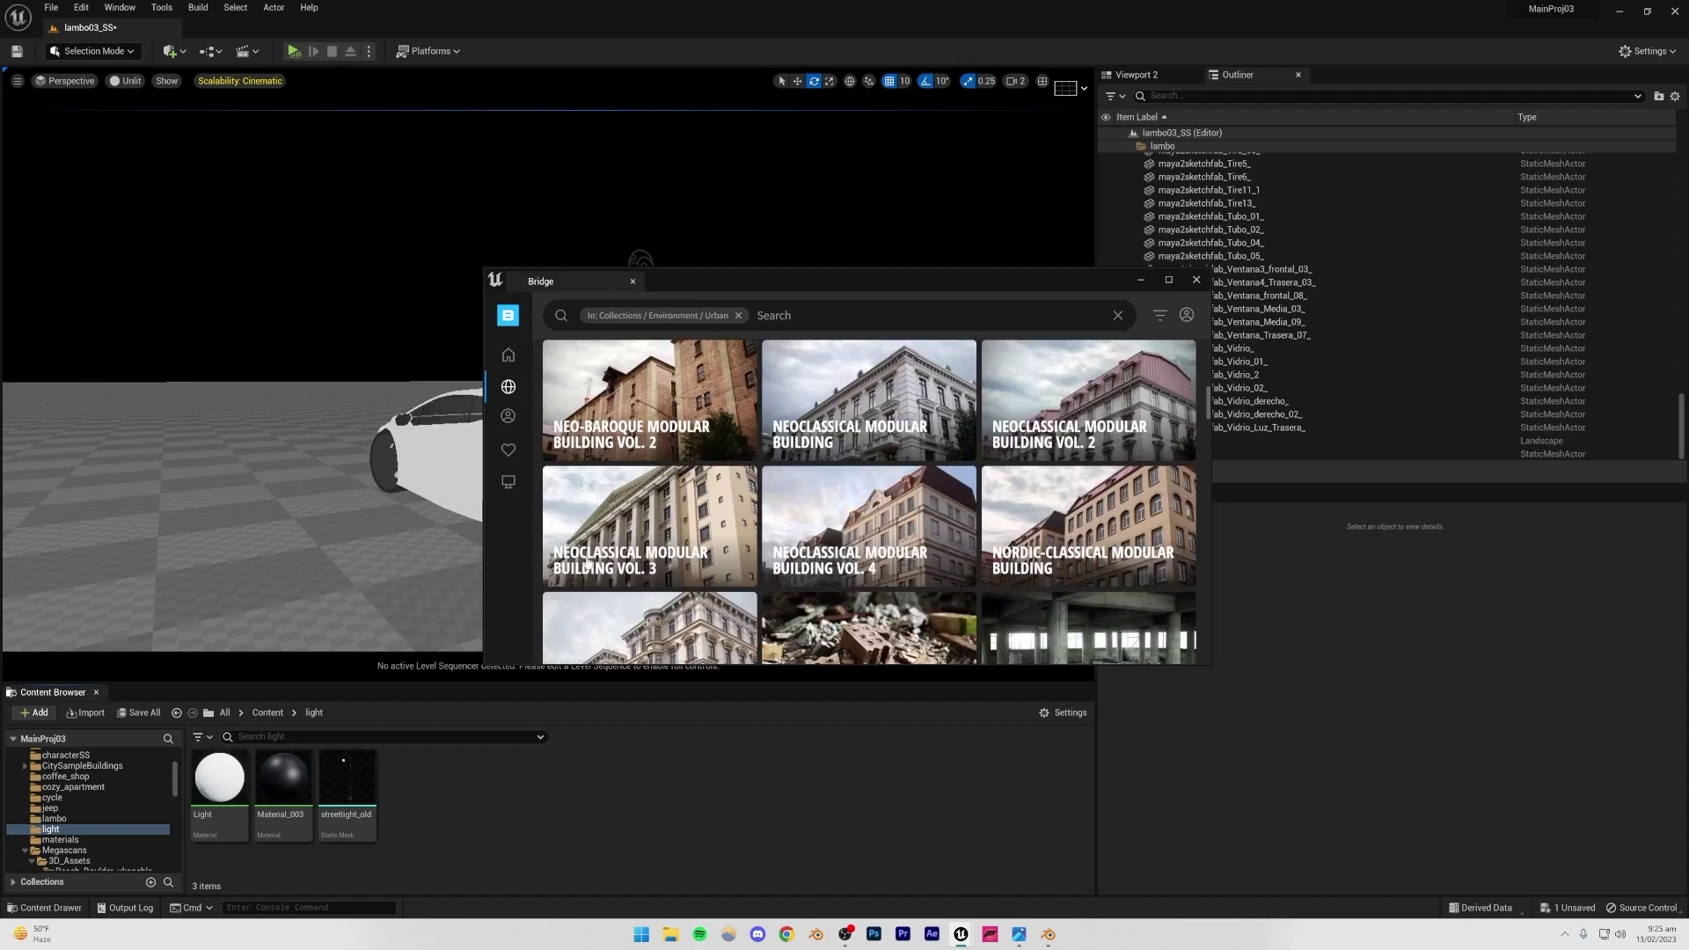
scroll(959, 467, down, 2)
scroll(958, 467, up, 1)
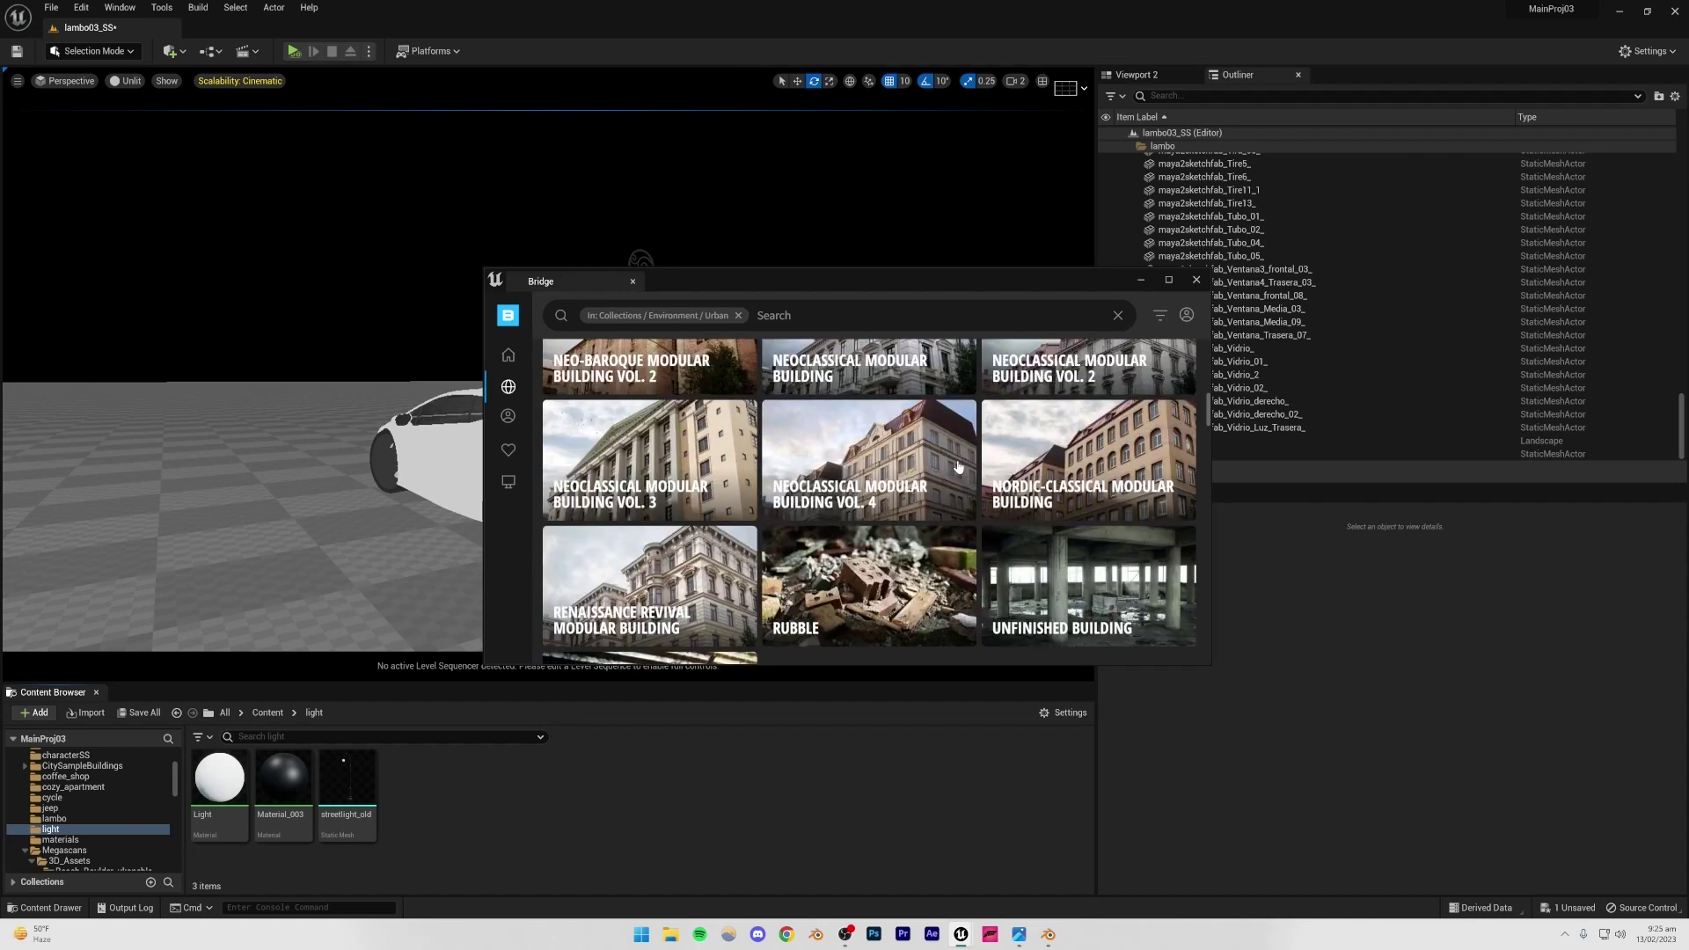
scroll(866, 507, up, 1)
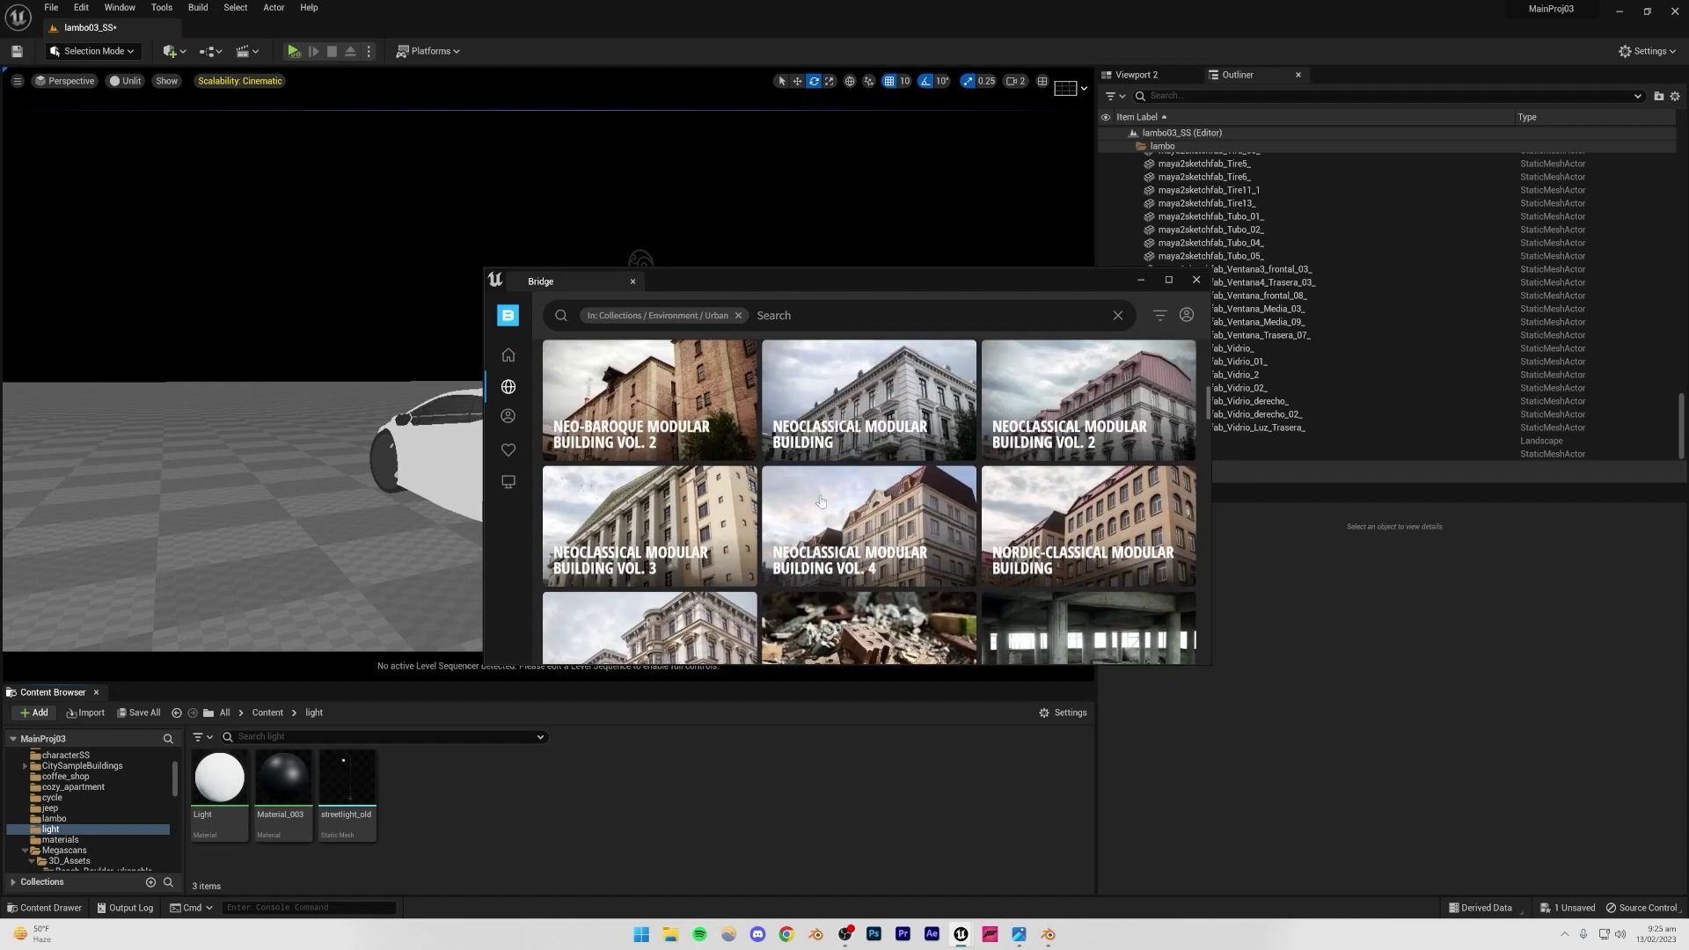
scroll(820, 496, down, 2)
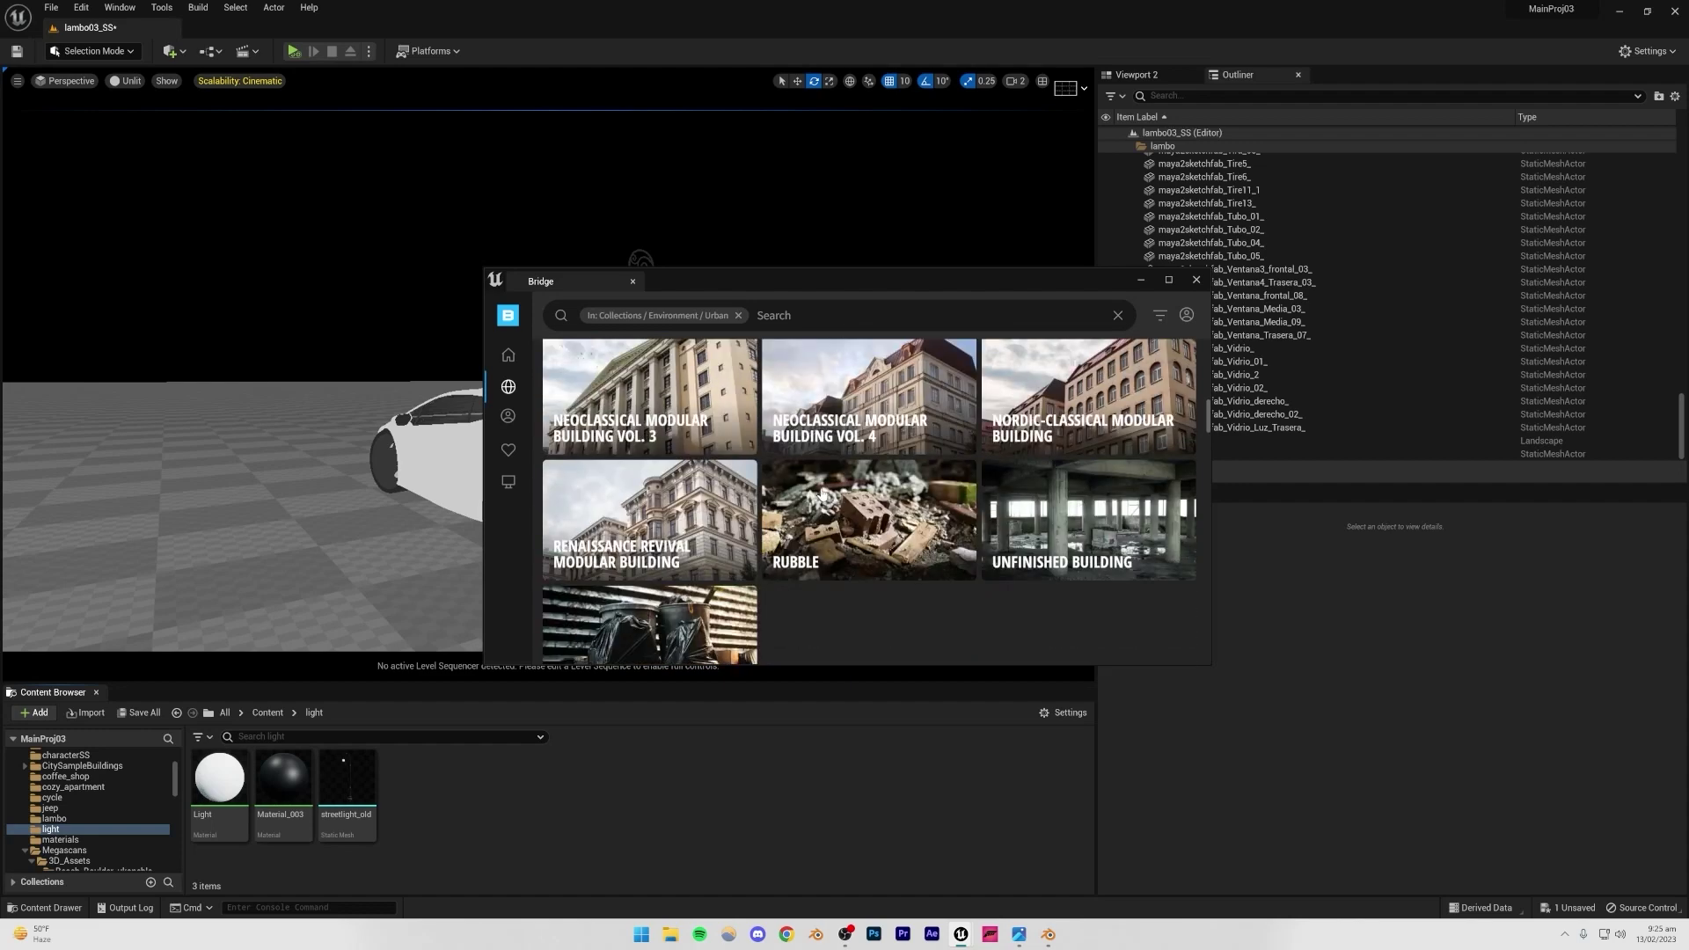
scroll(819, 493, up, 2)
click(906, 514)
- Add the Modular Building Ground Floor Kit to the project and move the Bridge window clear of the viewport
scroll(856, 492, down, 3)
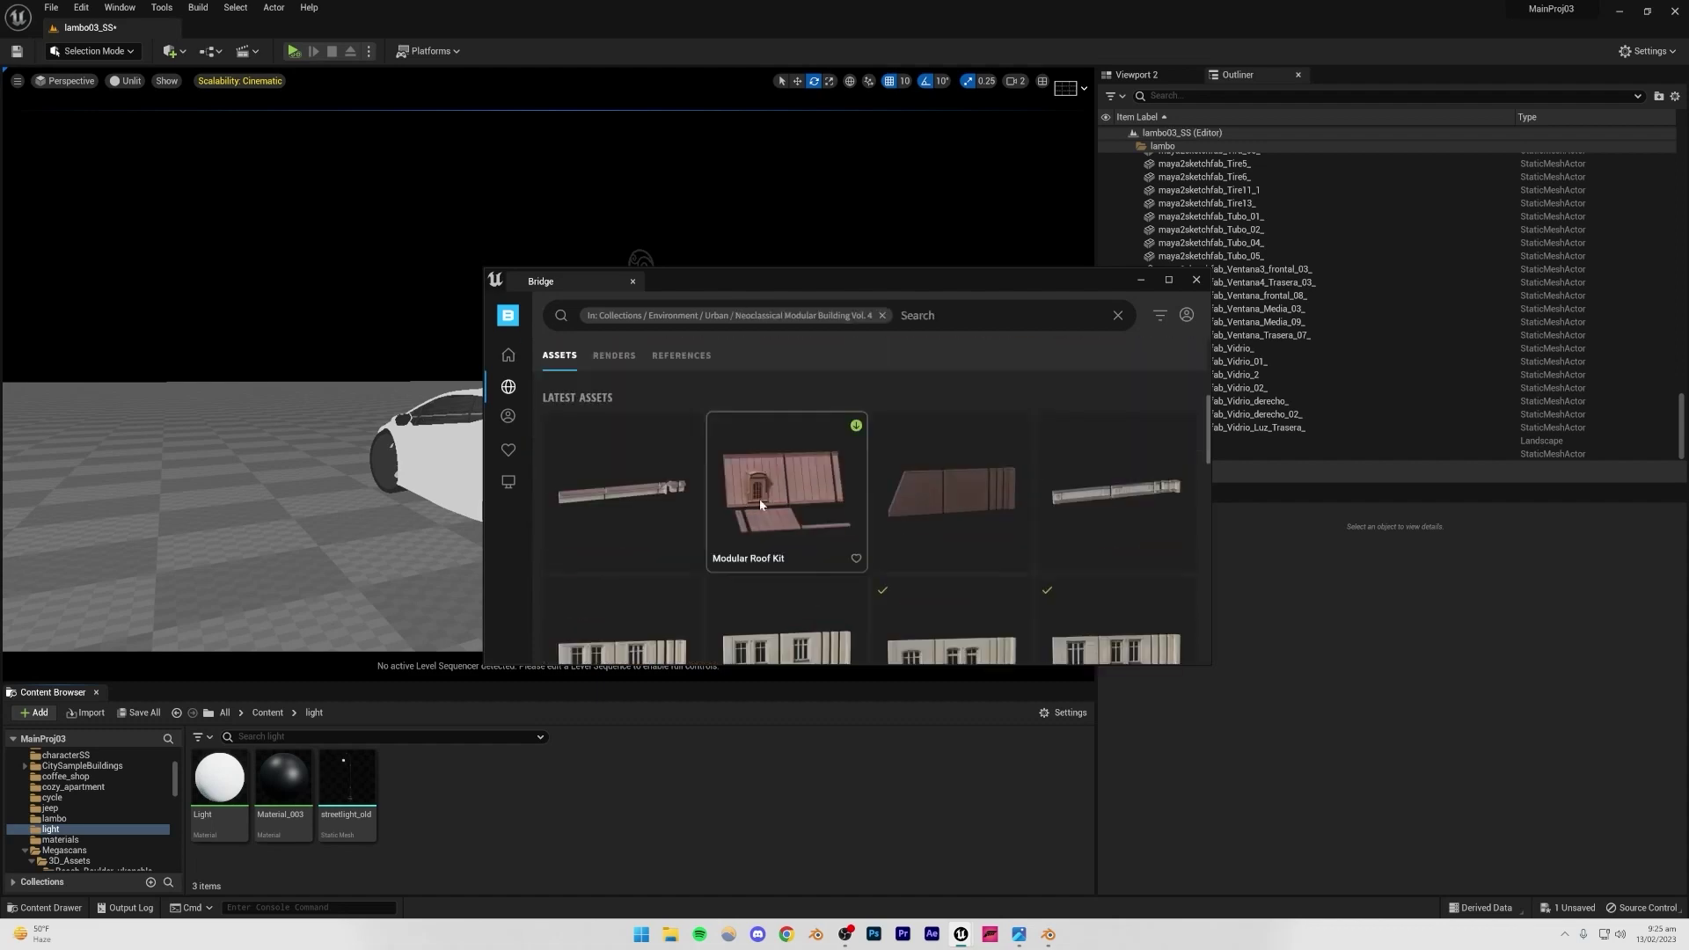
scroll(853, 489, down, 1)
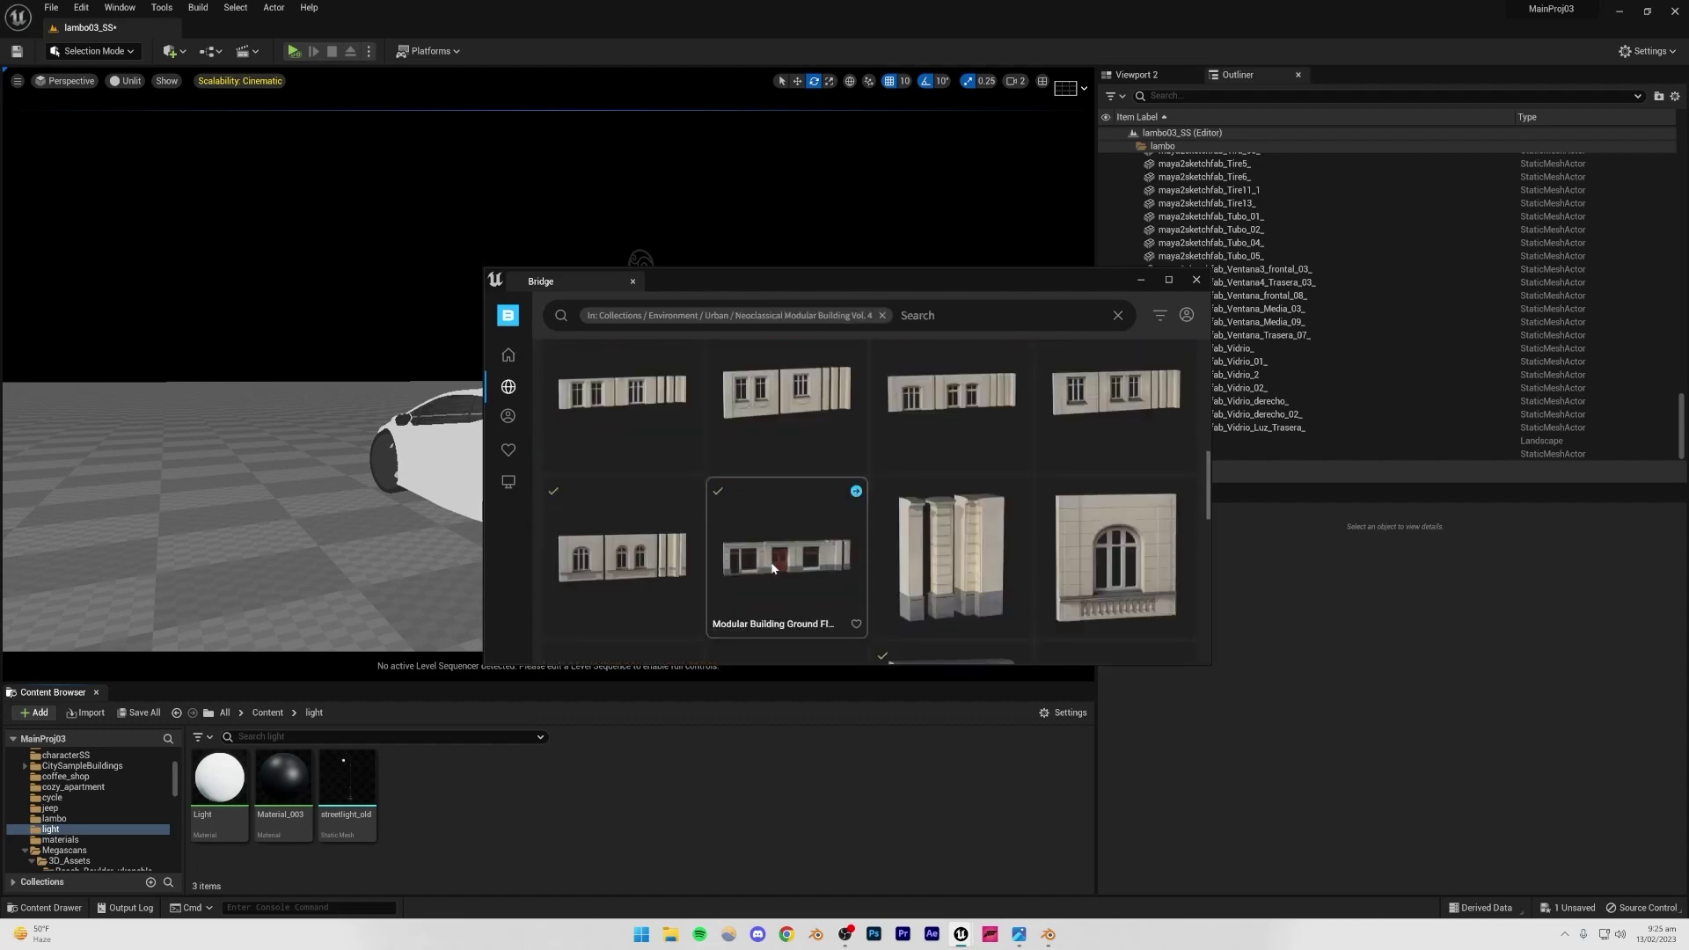
click(826, 565)
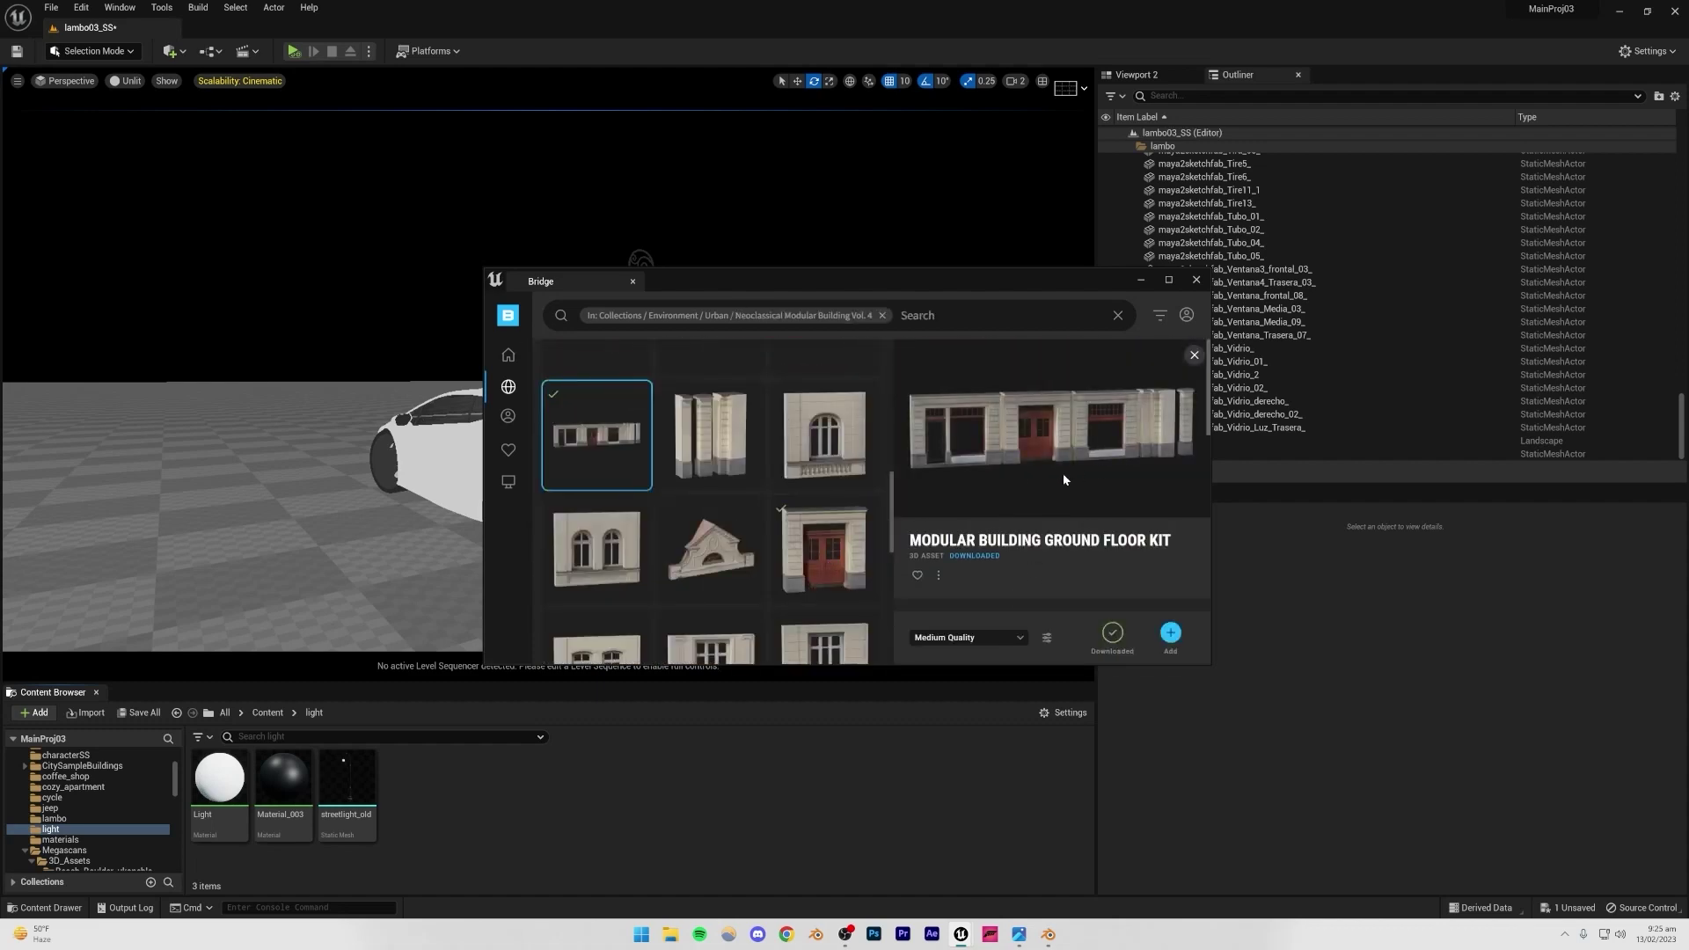
click(1169, 635)
drag(667, 284, 1387, 427)
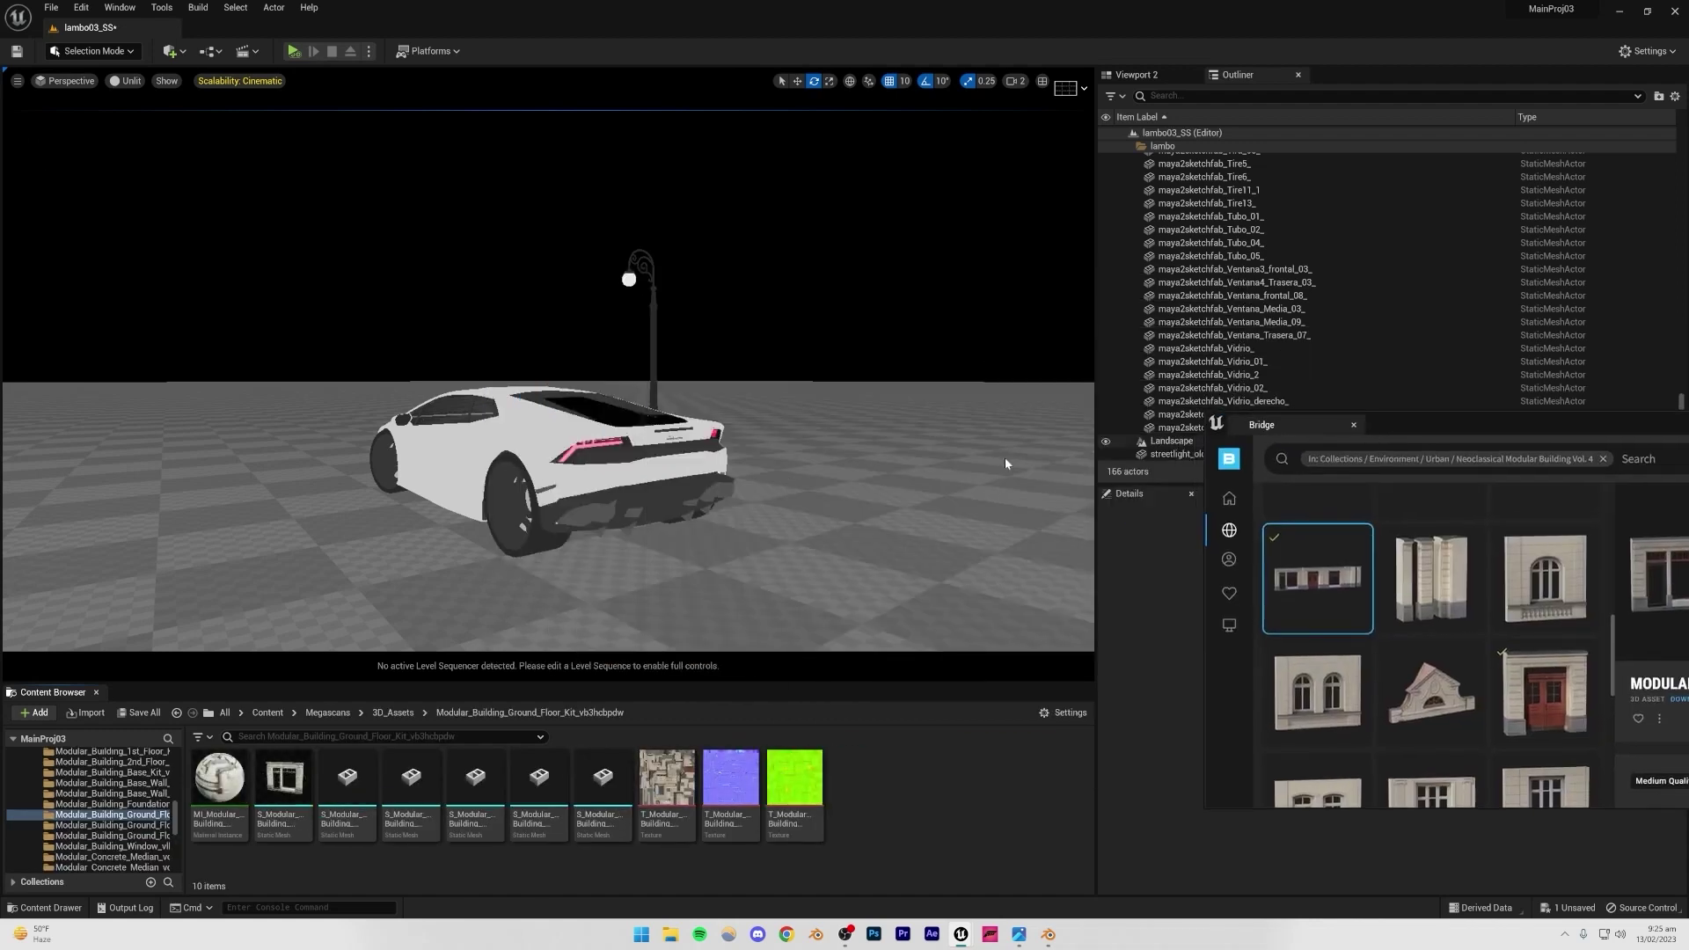
- Place all six ground floor kit meshes in the level together and reposition them as a group, undoing the accidental landscape selection
click(283, 781)
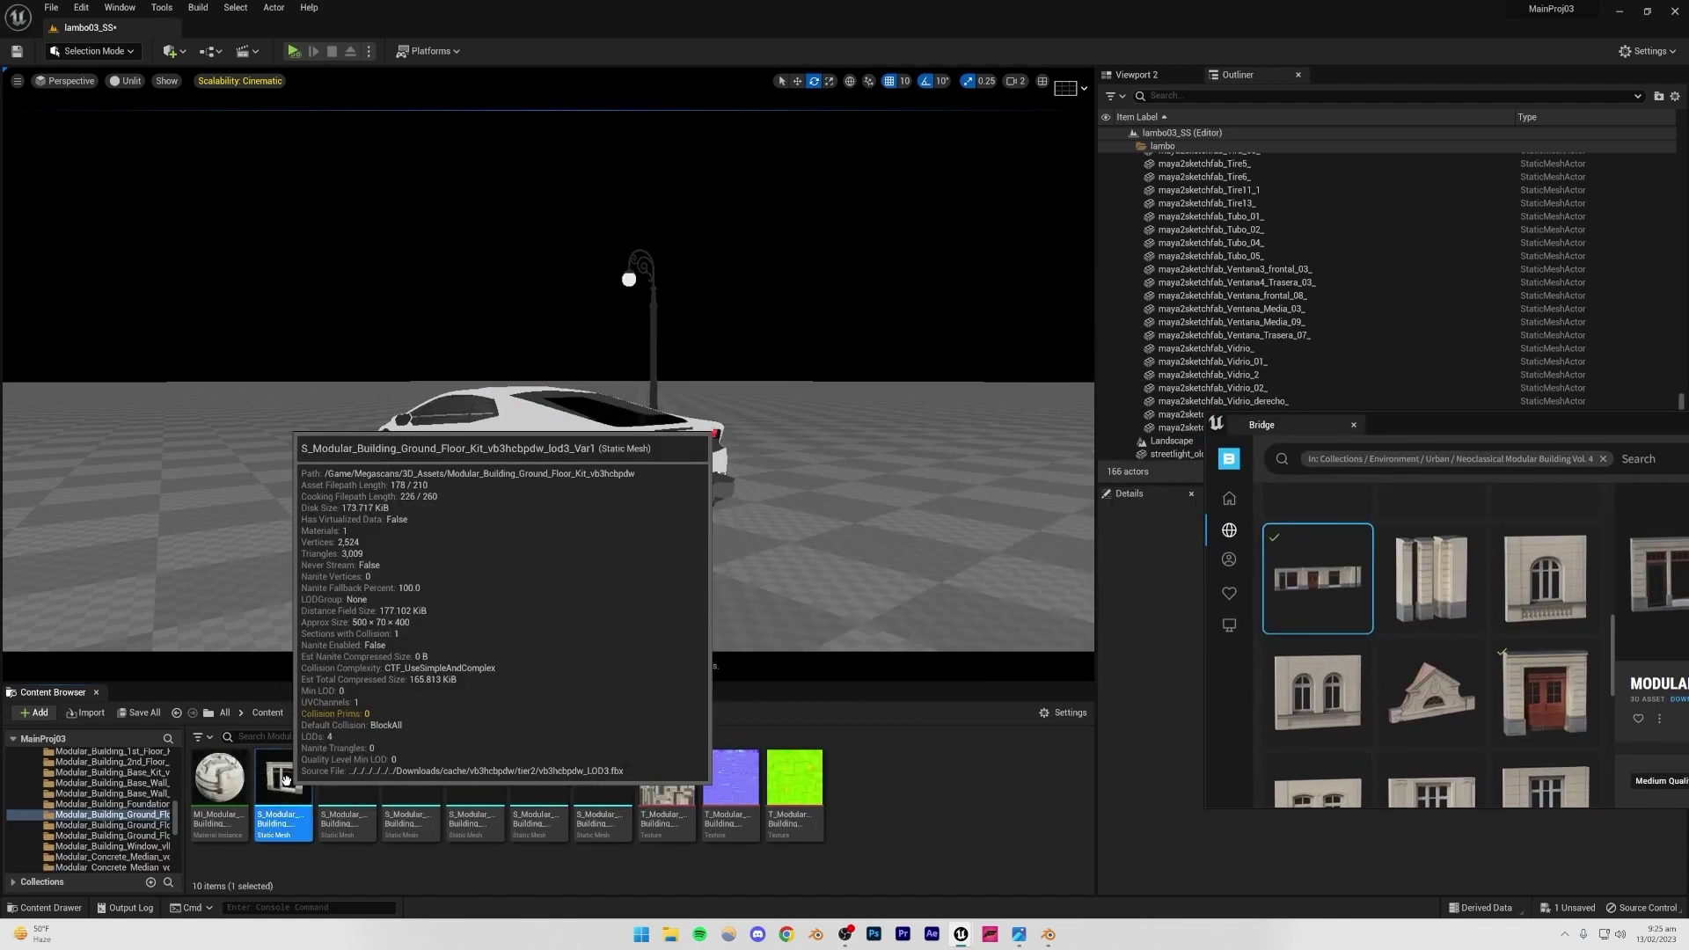
shift+click(594, 785)
drag(593, 786, 341, 449)
right_drag(341, 449, 282, 501)
drag(498, 474, 605, 439)
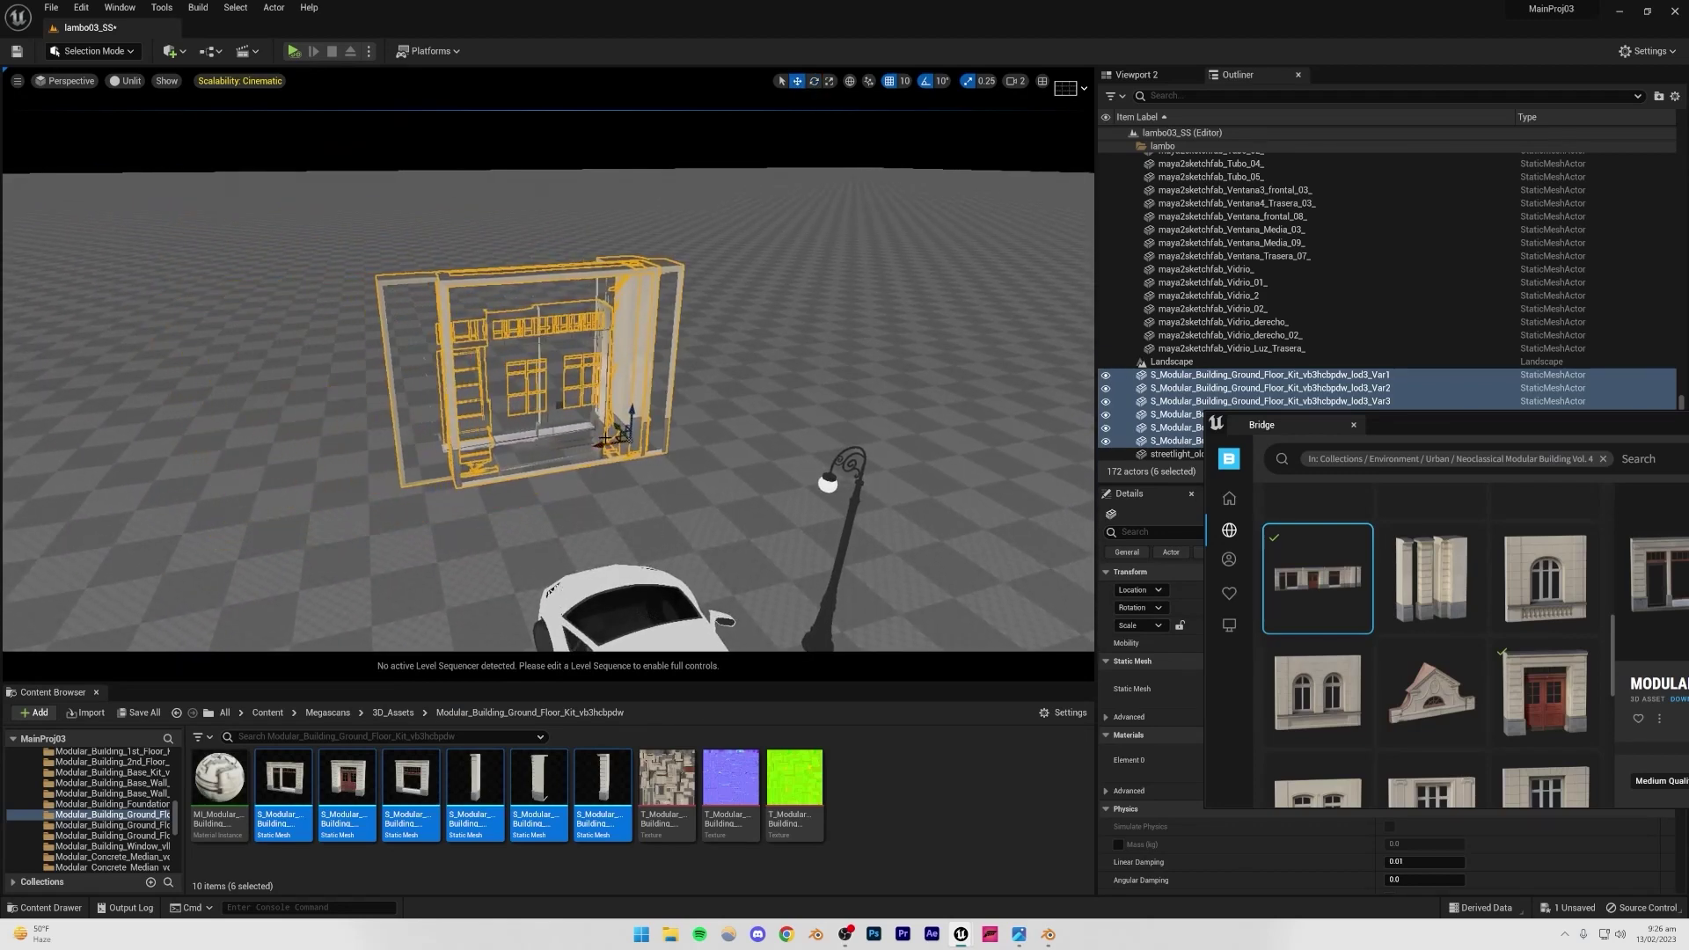
click(612, 453)
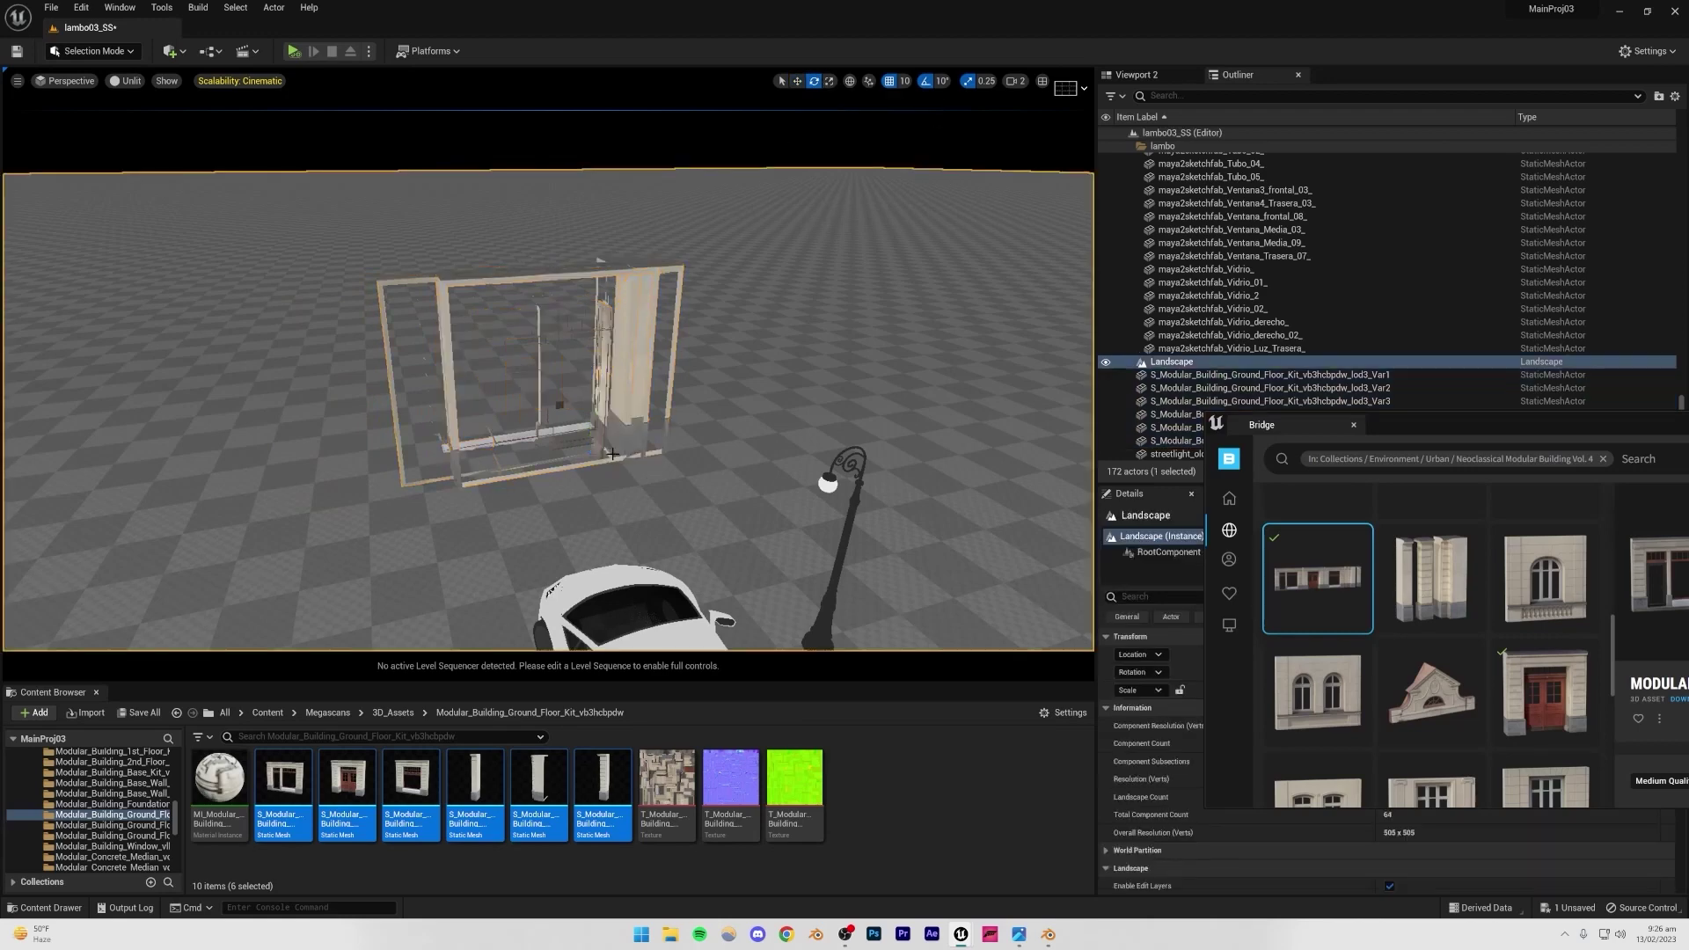
key(ctrl+z)
drag(619, 453, 324, 460)
- Separate the loose pillar pieces from the overlapping ground floor meshes and move them well off to one side
right_drag(324, 460, 313, 371)
click(657, 215)
right_drag(657, 215, 653, 219)
right_drag(433, 563, 444, 455)
click(444, 455)
drag(442, 455, 977, 450)
right_drag(977, 450, 1029, 444)
drag(717, 463, 978, 406)
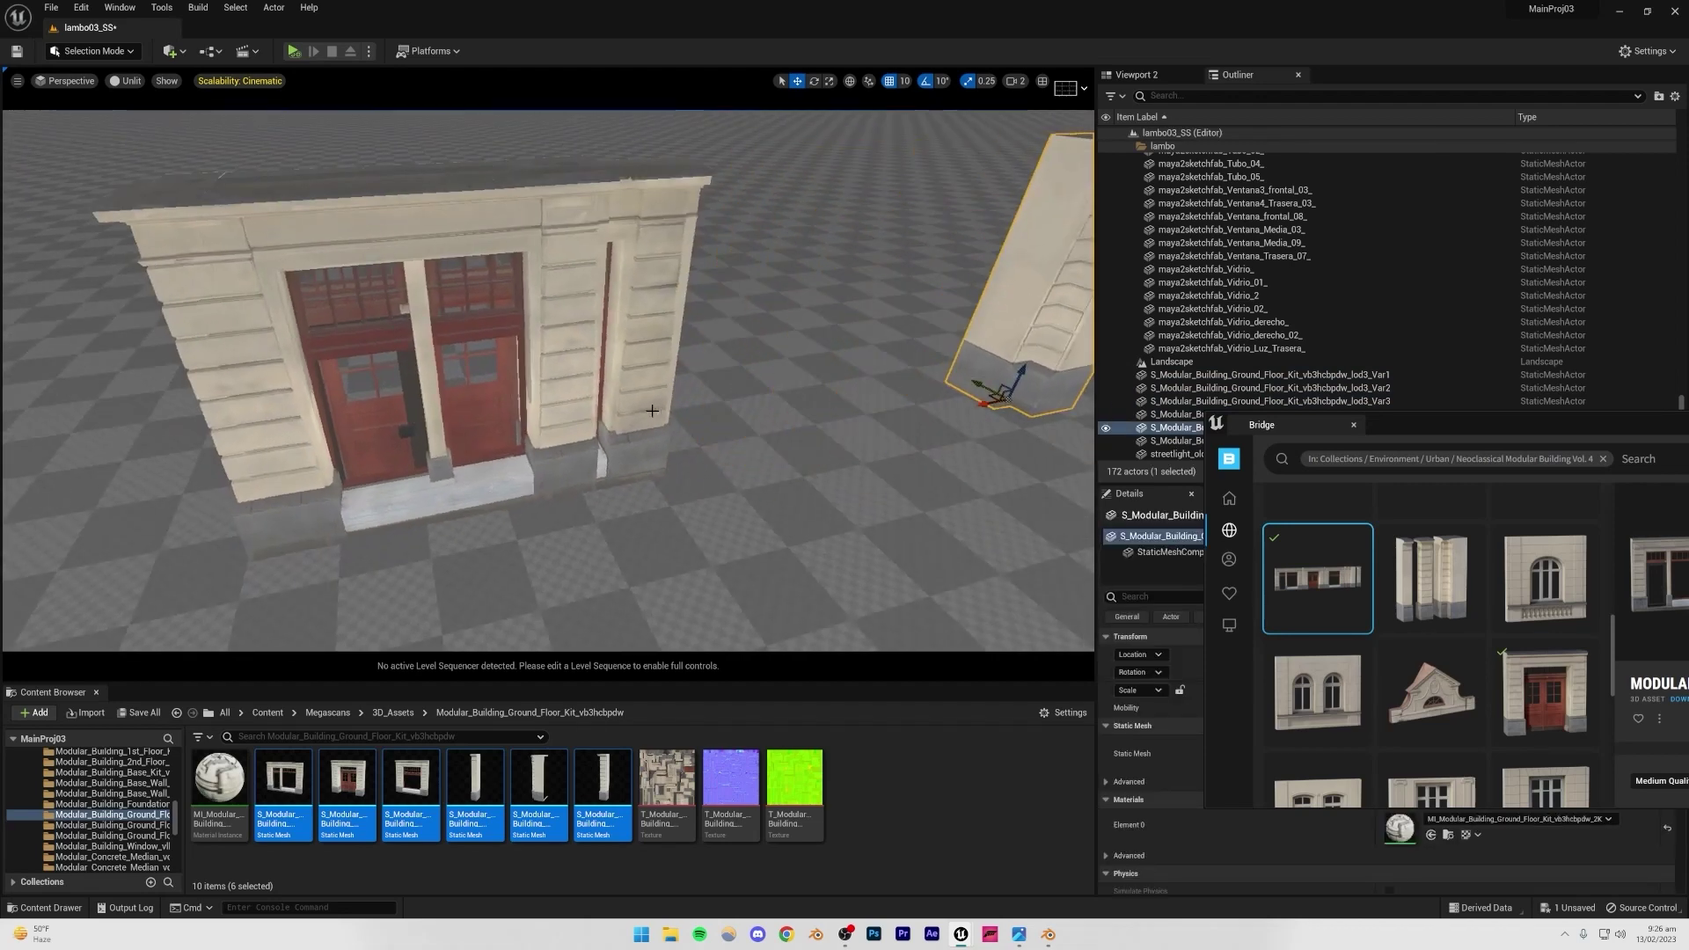
- Slide the storefront section with the side door alongside the red double-door section, undoing the stray move of the double-door section
click(551, 476)
drag(218, 555, 563, 483)
click(667, 554)
right_drag(668, 554, 679, 493)
click(660, 528)
click(584, 463)
click(644, 382)
right_drag(643, 381, 651, 449)
click(581, 360)
right_drag(581, 361, 555, 402)
drag(319, 543, 484, 510)
key(ctrl+z)
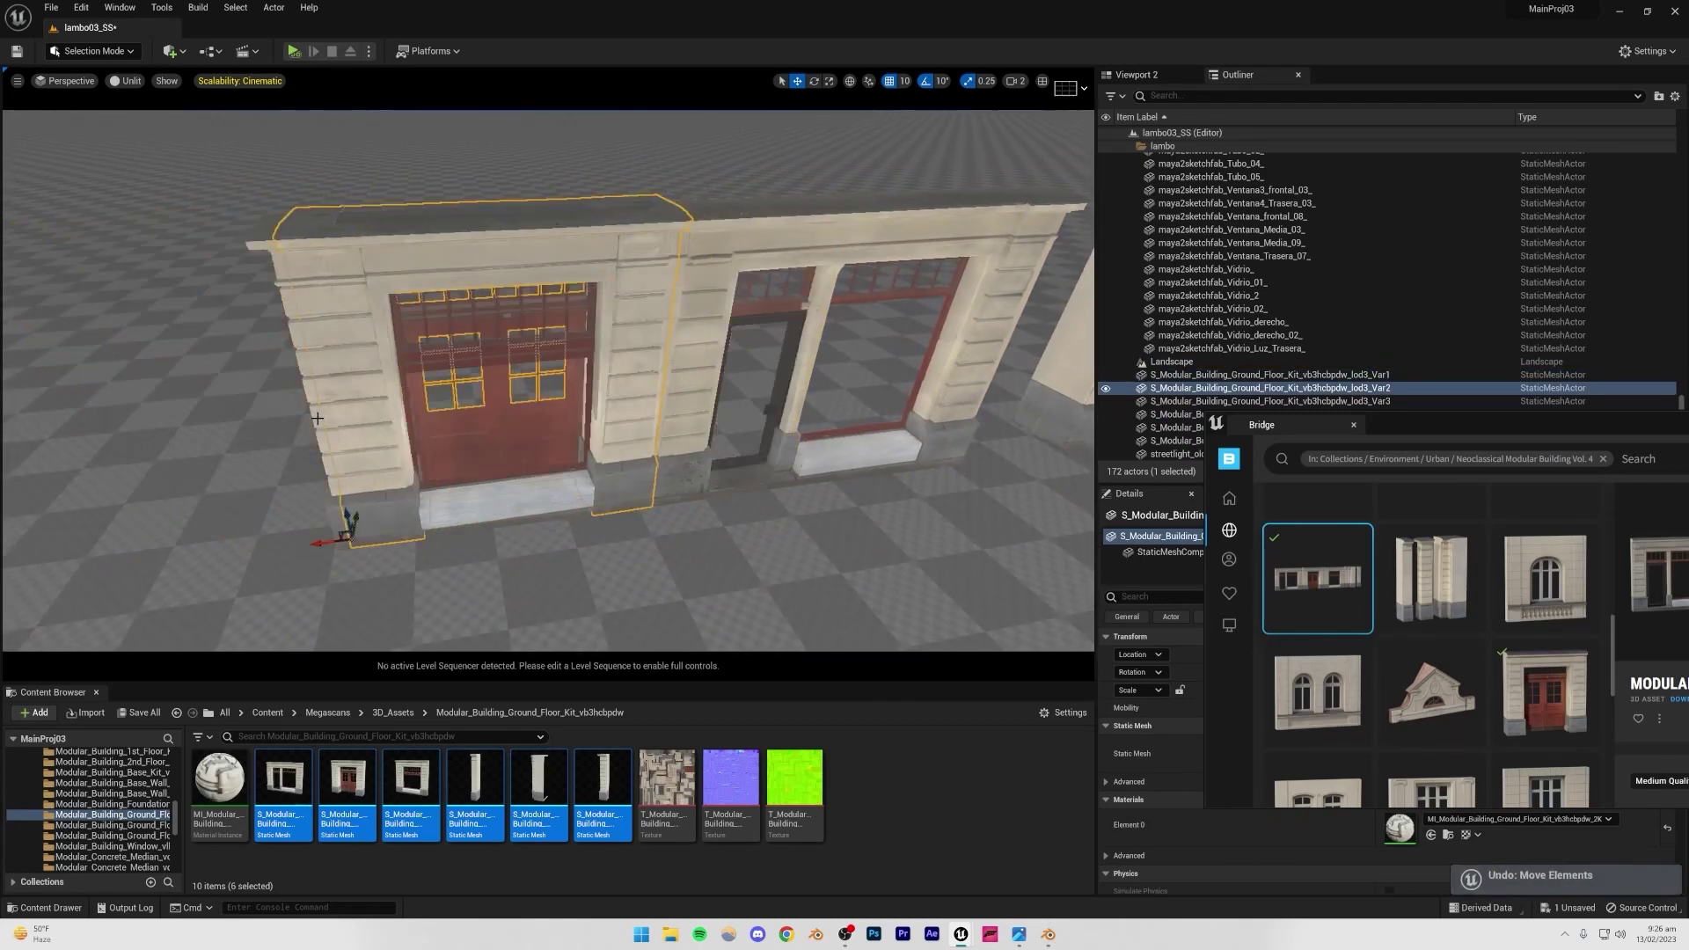
- Pull the corner pillar out of the double-door section and set it flush against that section's outer end
click(317, 418)
drag(317, 544, 146, 543)
right_drag(494, 504, 444, 504)
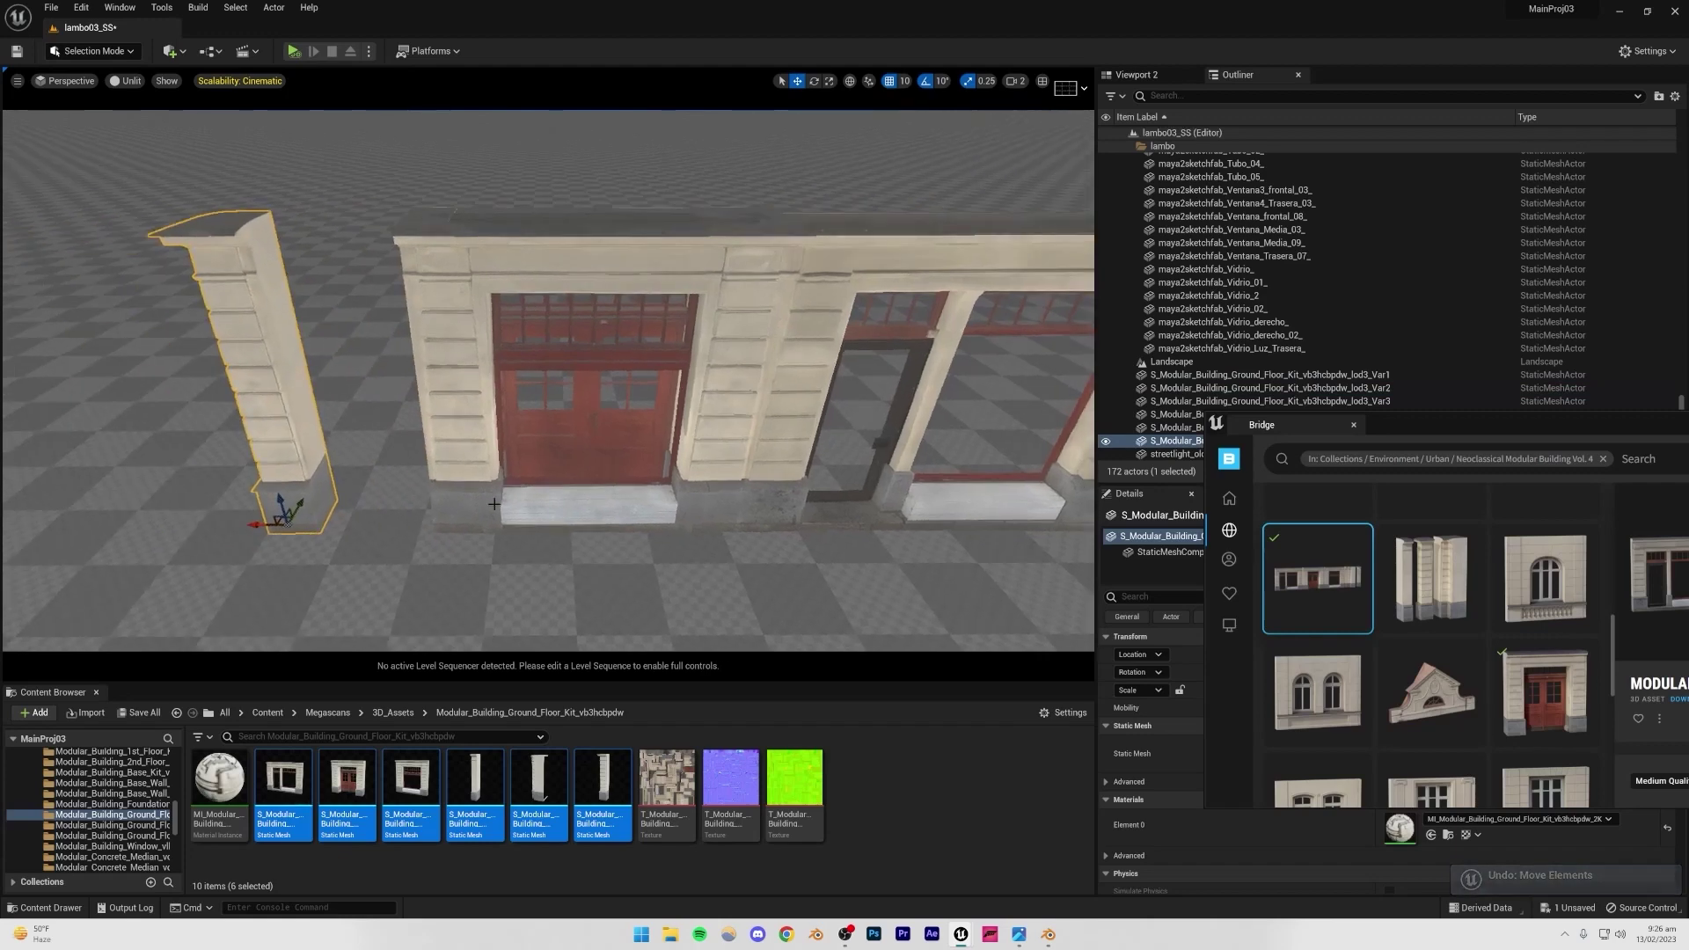
drag(243, 527, 355, 520)
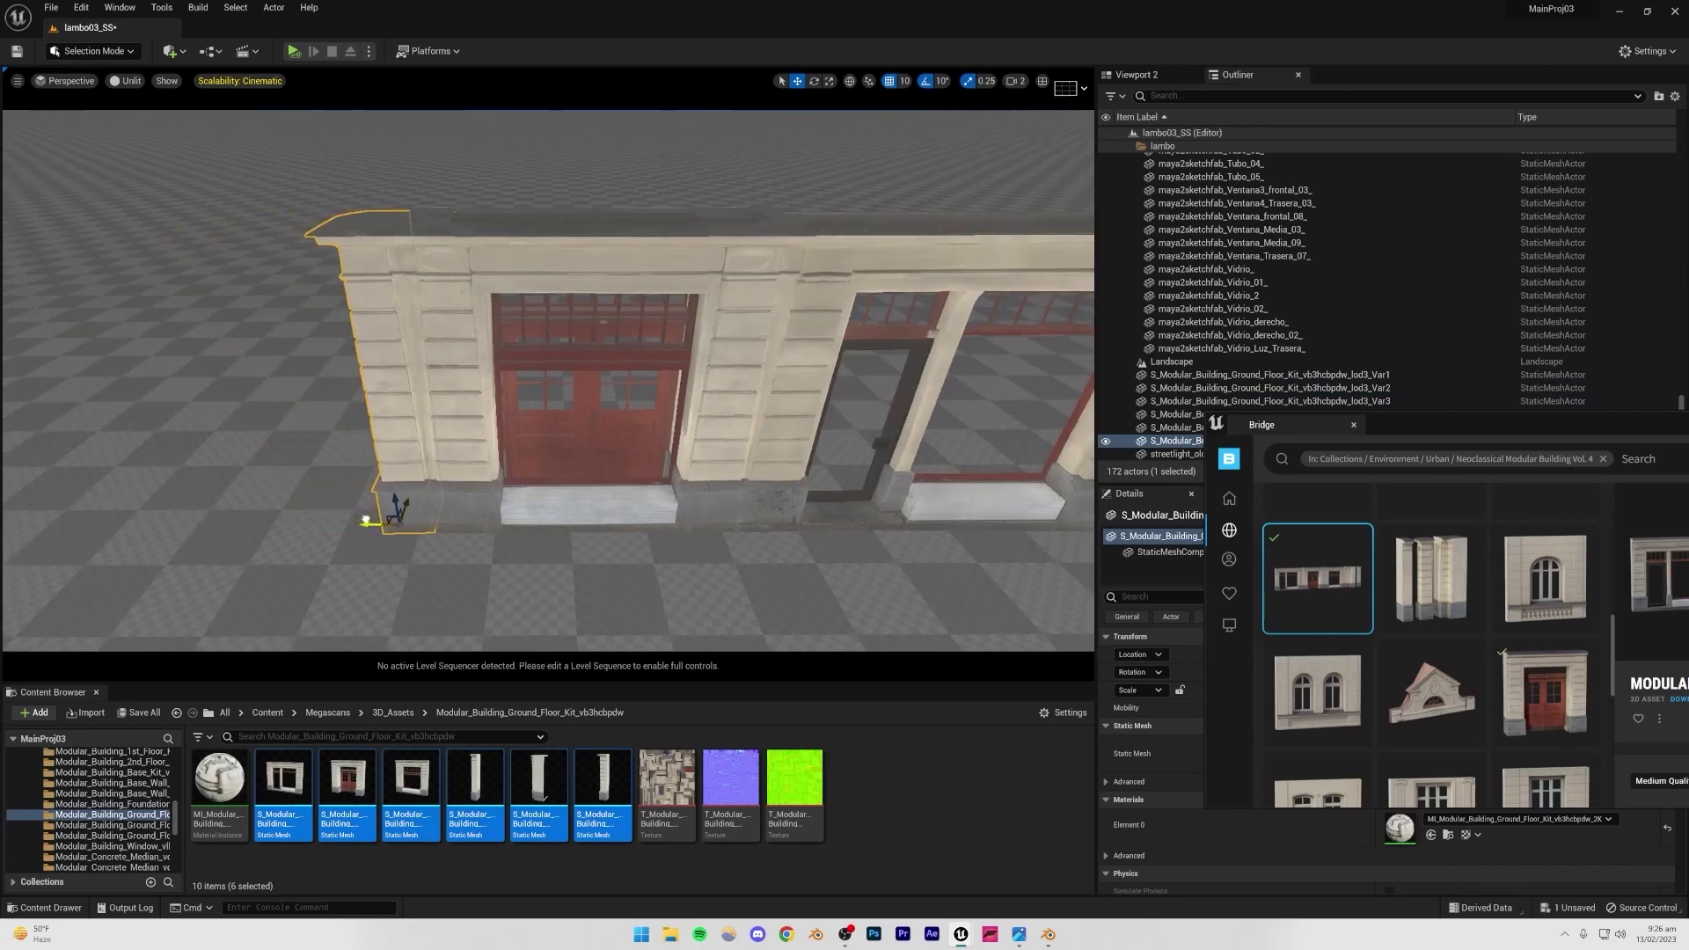
- Undo the mistaken section move and slide the large-window section to the free side of the double-door section
click(472, 451)
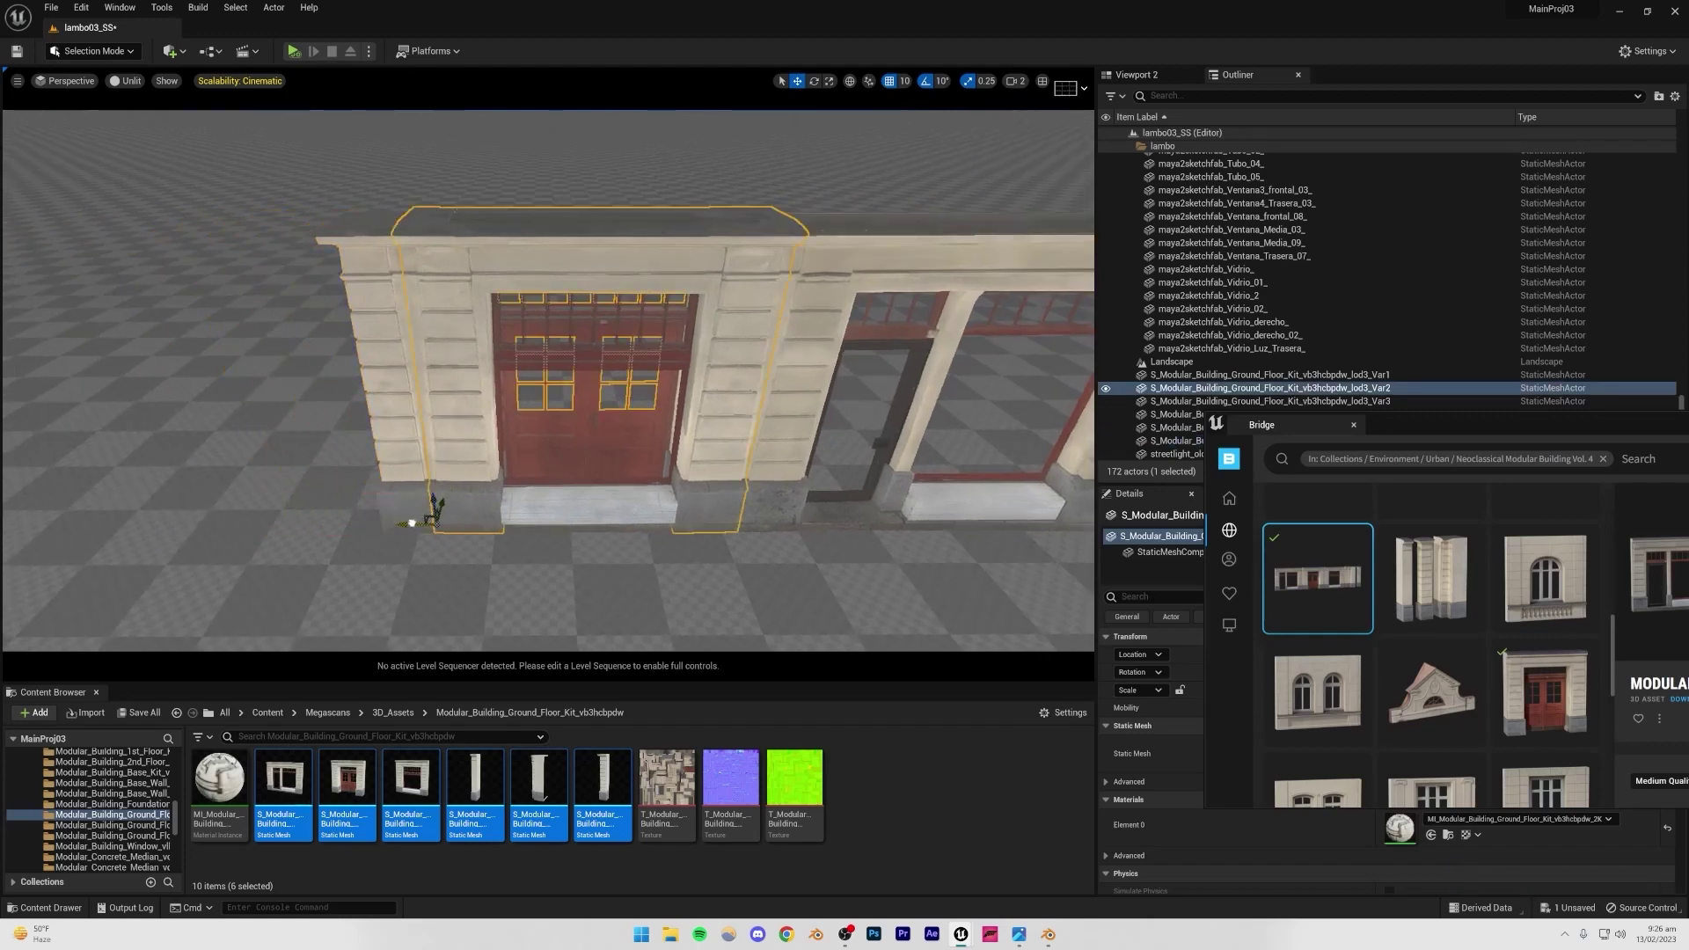
drag(411, 523, 59, 498)
key(ctrl+z)
click(452, 519)
drag(404, 522, 51, 502)
click(459, 208)
right_drag(459, 208, 528, 100)
drag(554, 378, 561, 386)
- Choose the arched-window Modular Building 1st Floor Kit in Bridge and add it to the project
scroll(1460, 624, up, 3)
click(1546, 662)
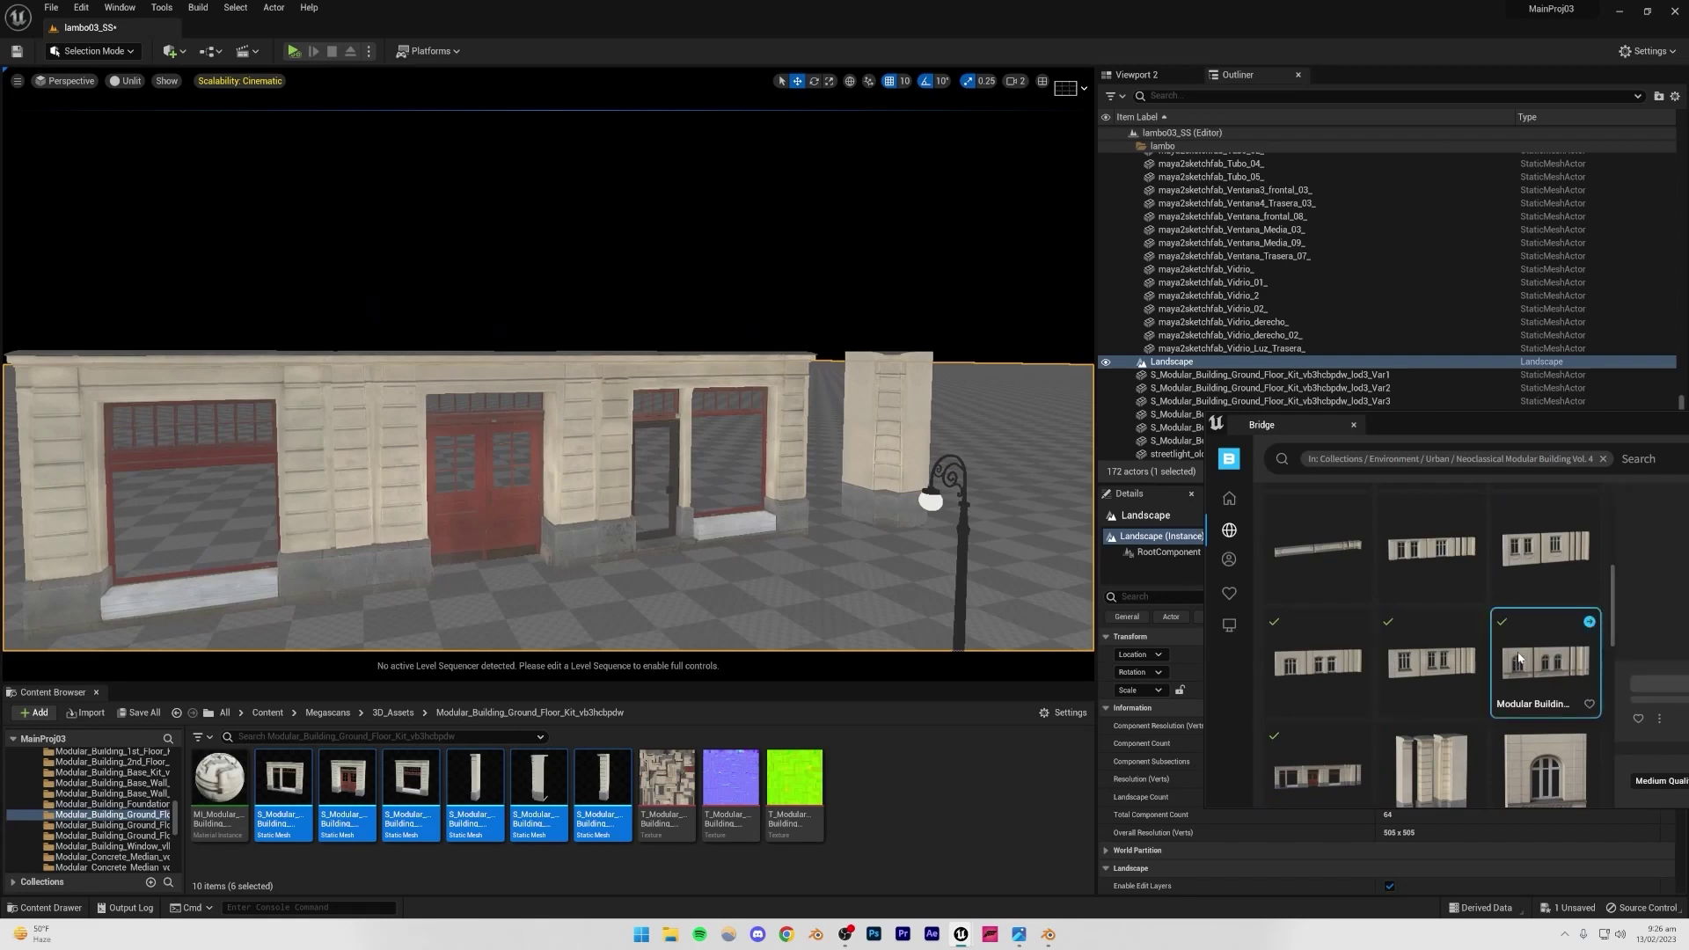
drag(1445, 424, 803, 279)
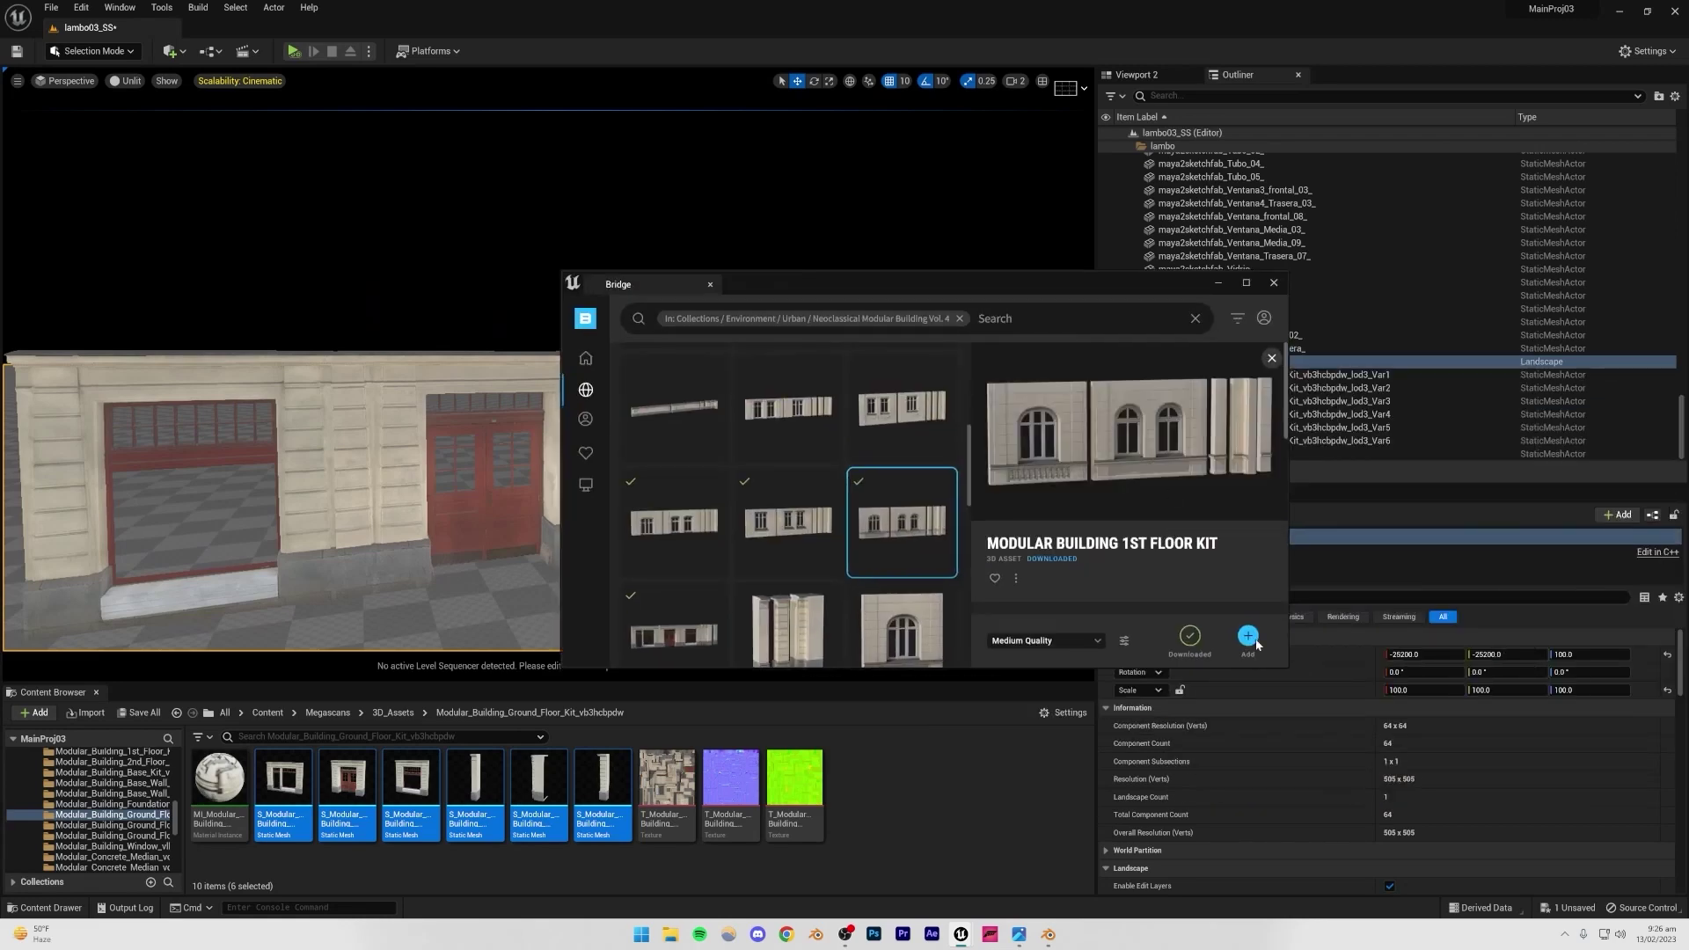
- Place the five 1st floor kit meshes on top of the ground floor facade, rotated 180 degrees and aligned with its end corner
click(298, 786)
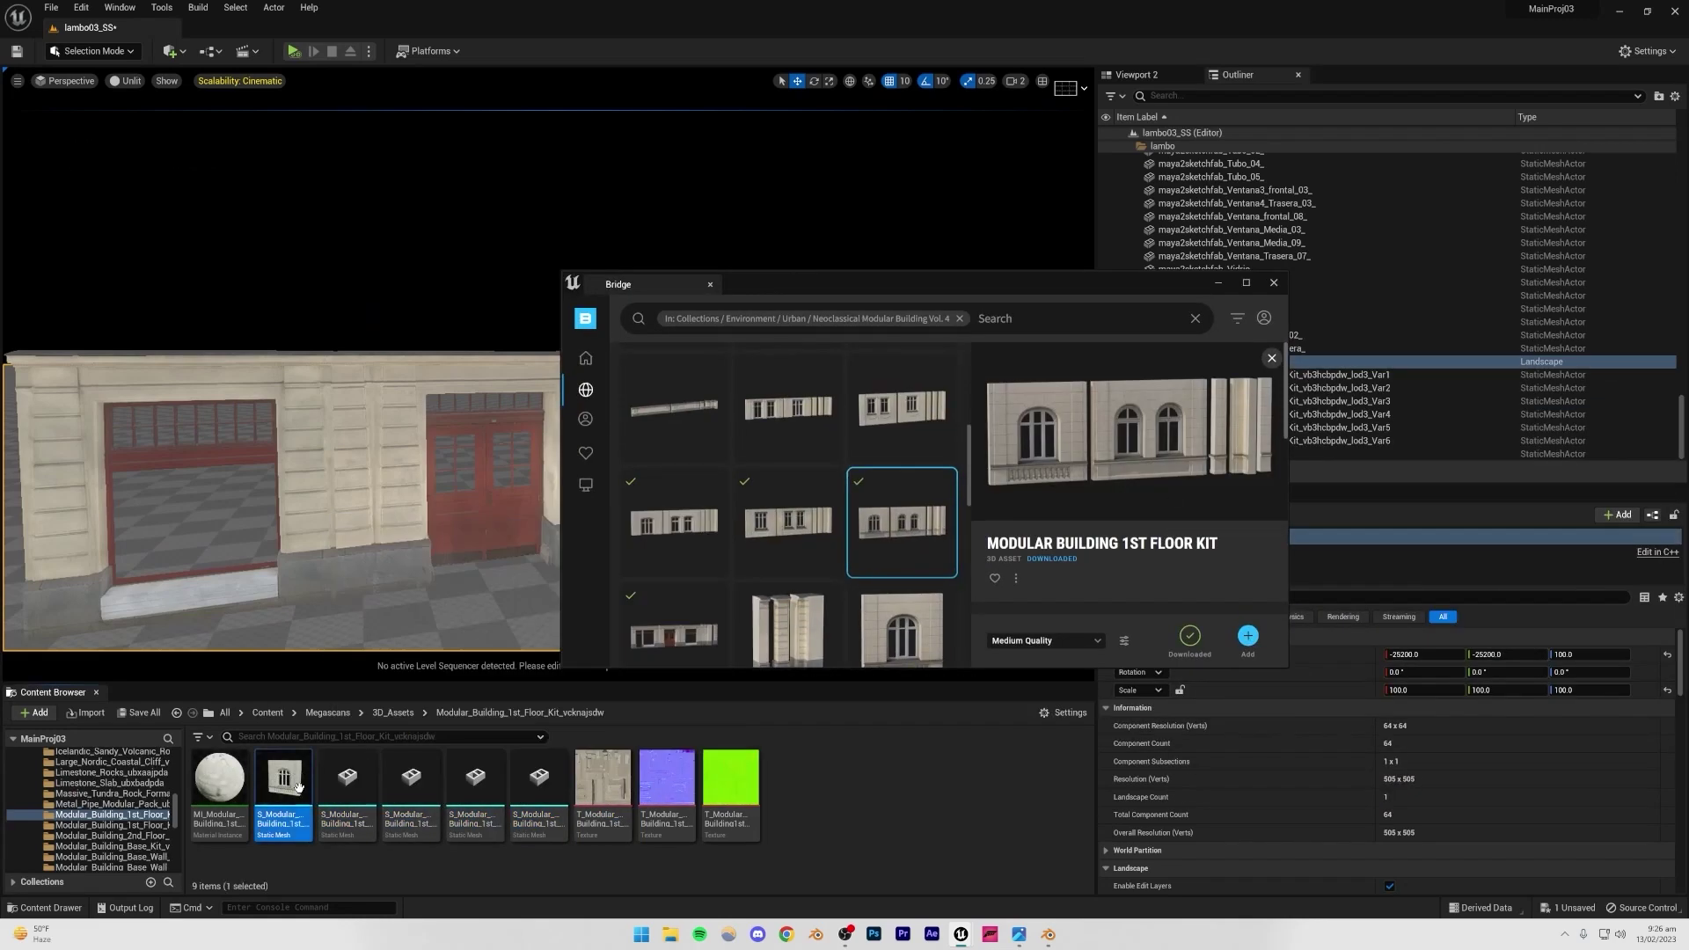
shift+click(526, 790)
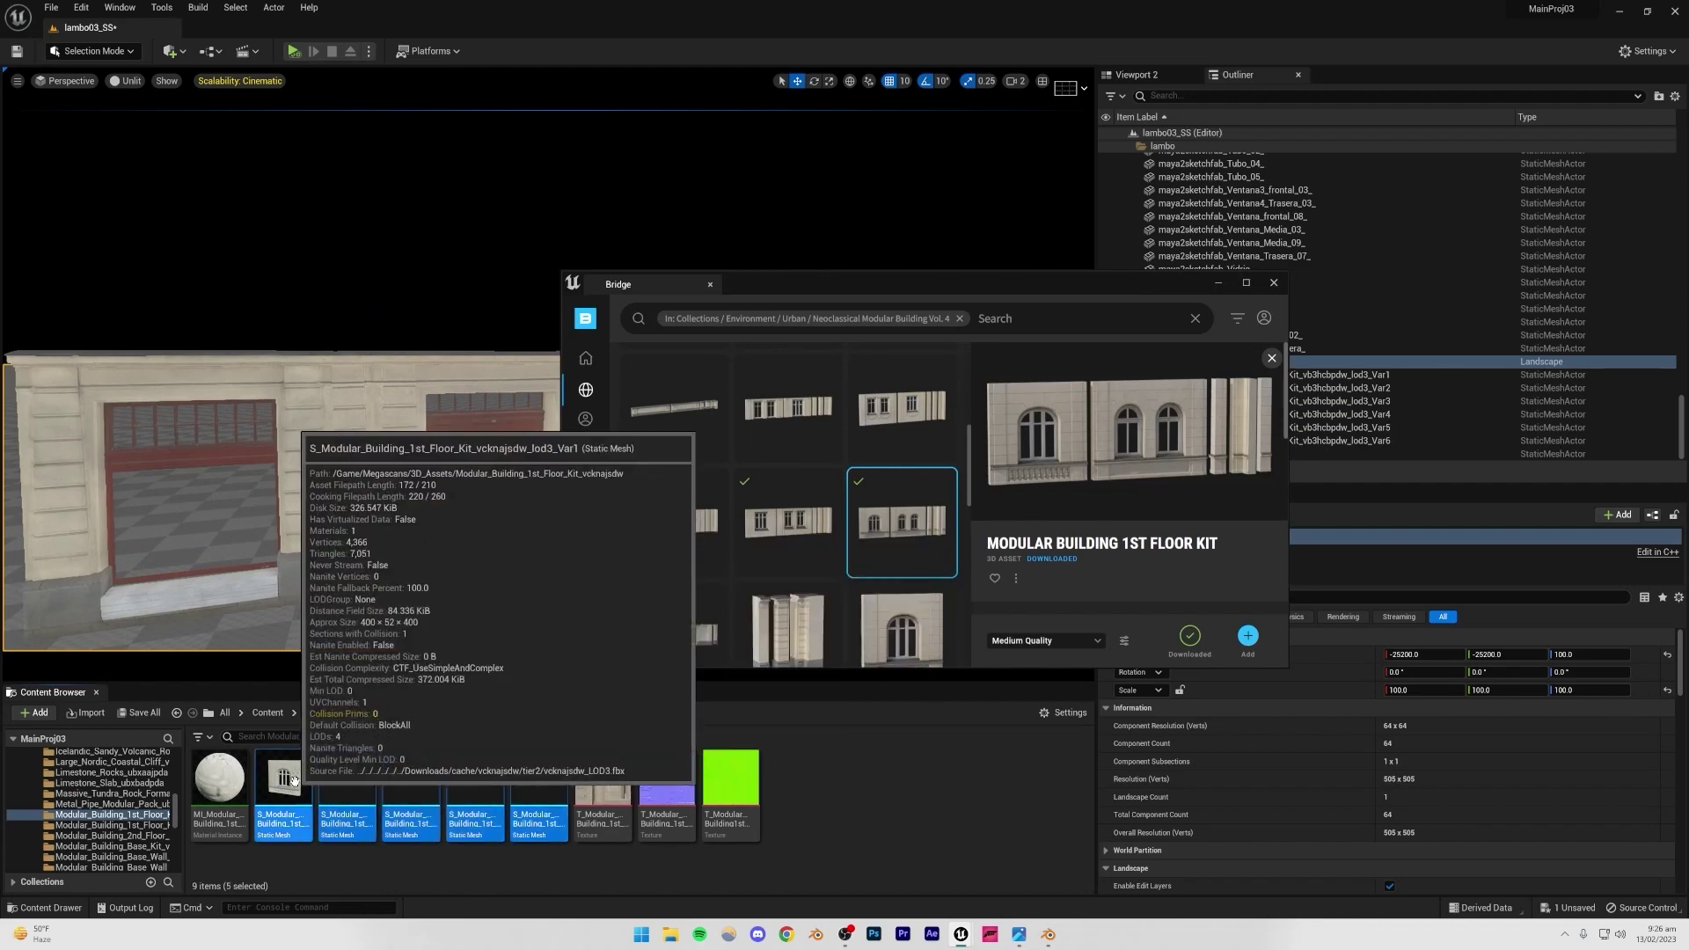
drag(746, 294, 1153, 467)
mouse_move(271, 795)
mouse_down()
mouse_move(316, 346)
mouse_move(289, 786)
mouse_up()
right_drag(326, 563, 405, 638)
drag(481, 794, 723, 338)
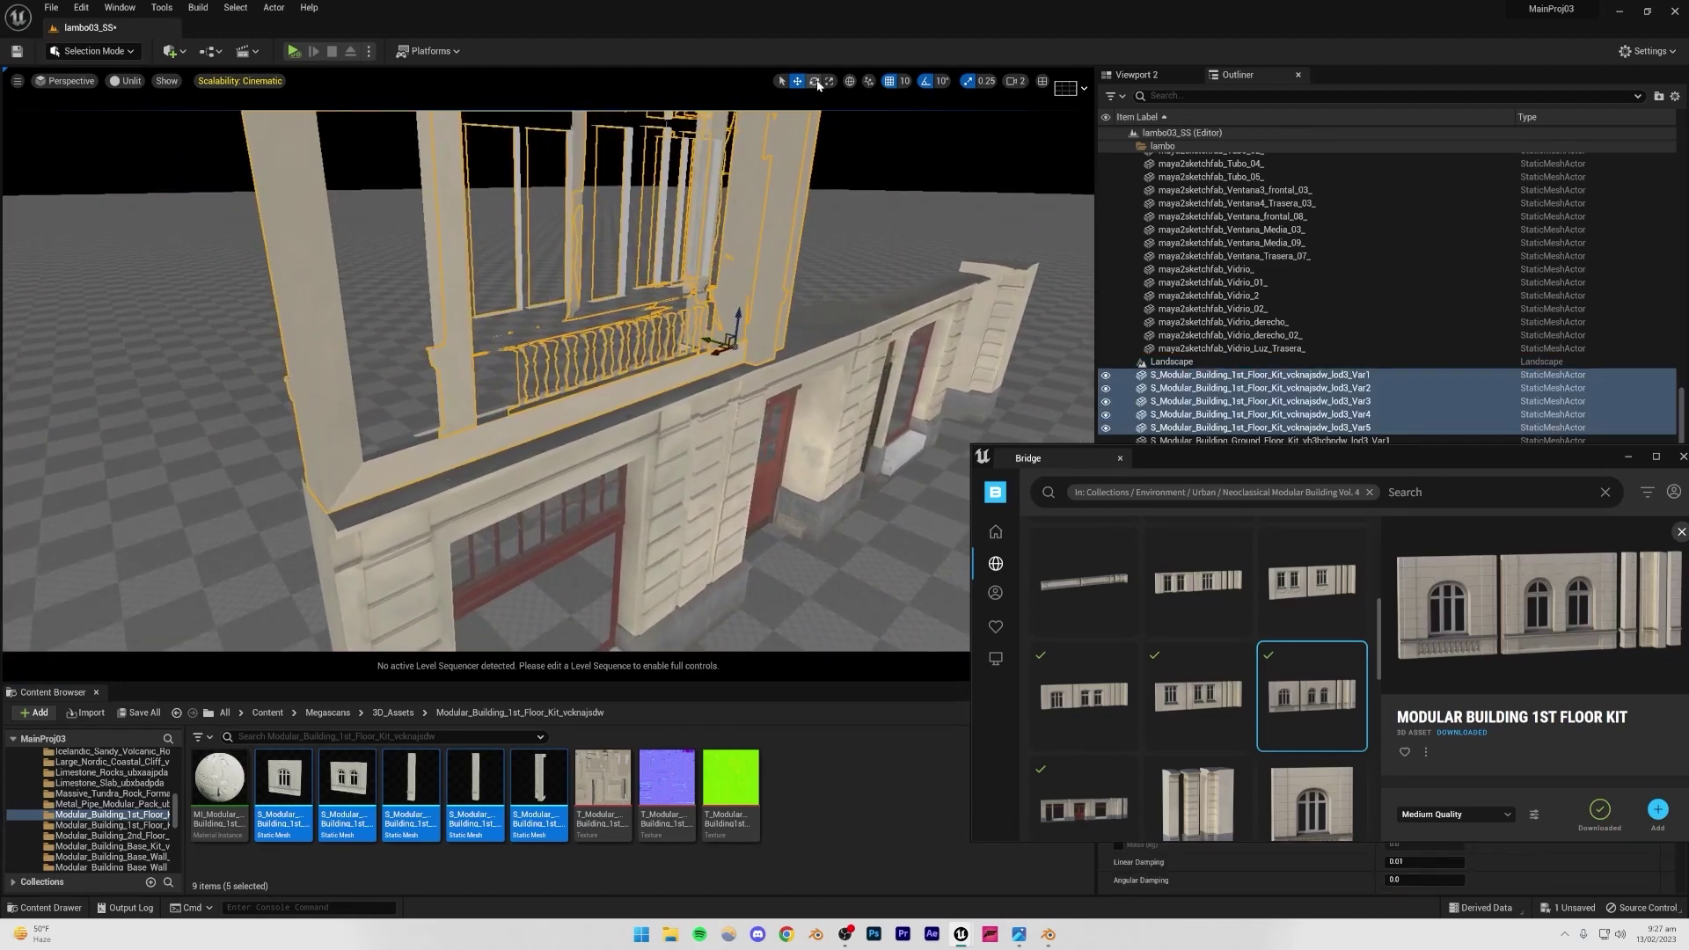
drag(741, 361, 755, 343)
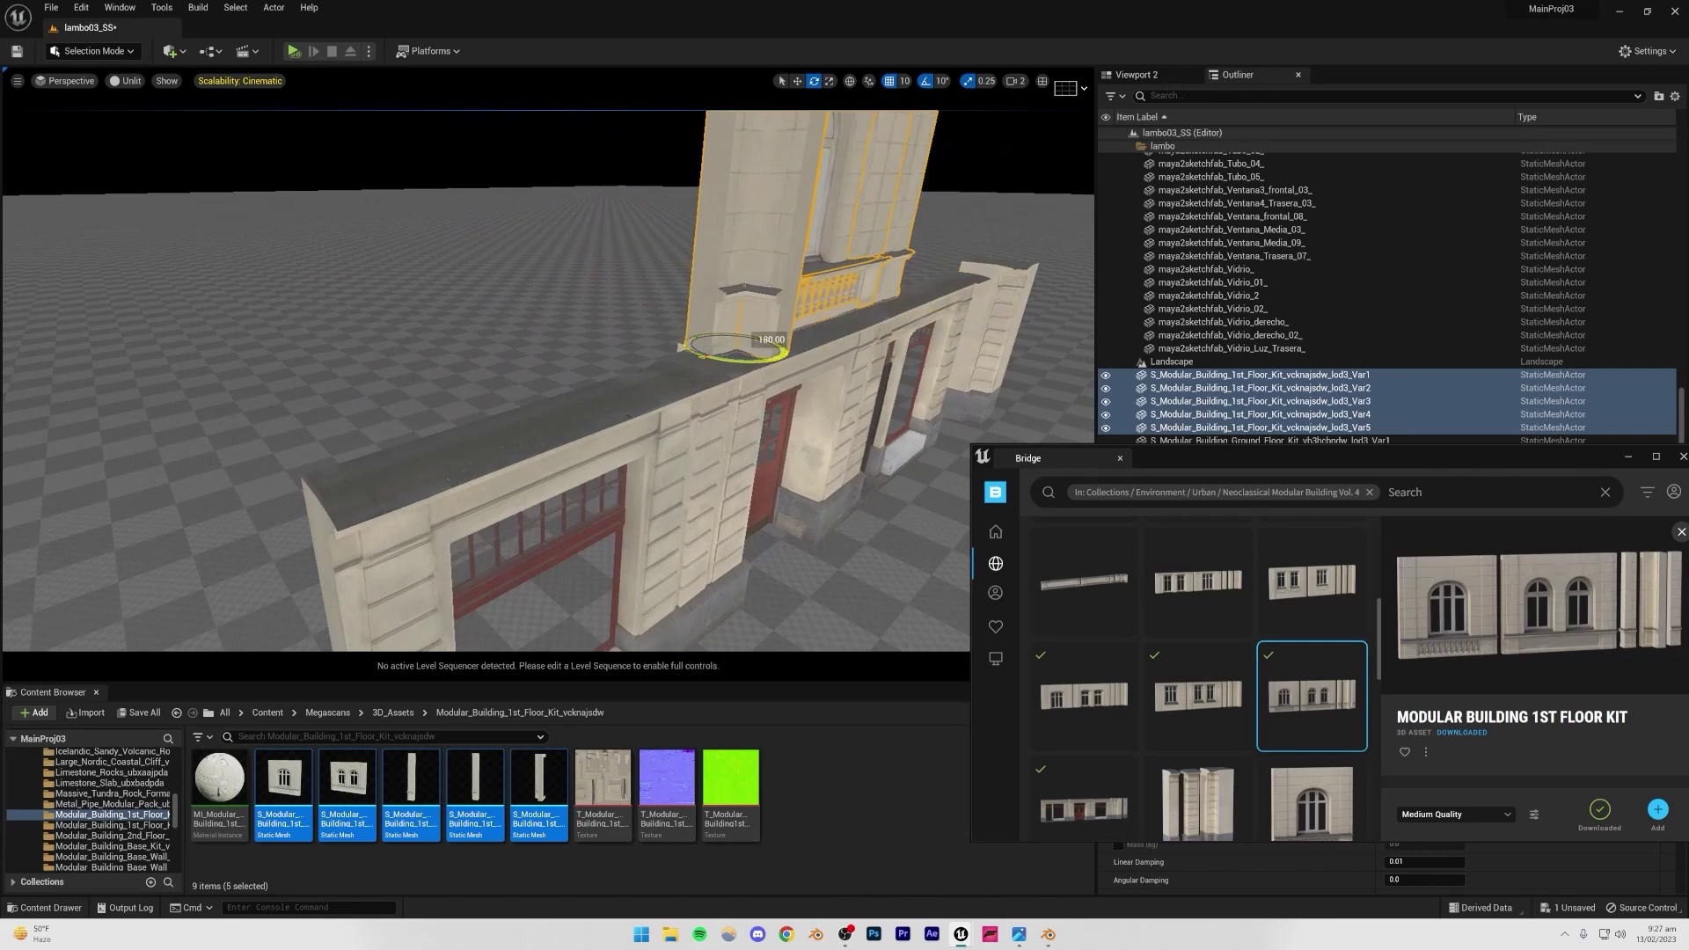
drag(723, 344, 384, 466)
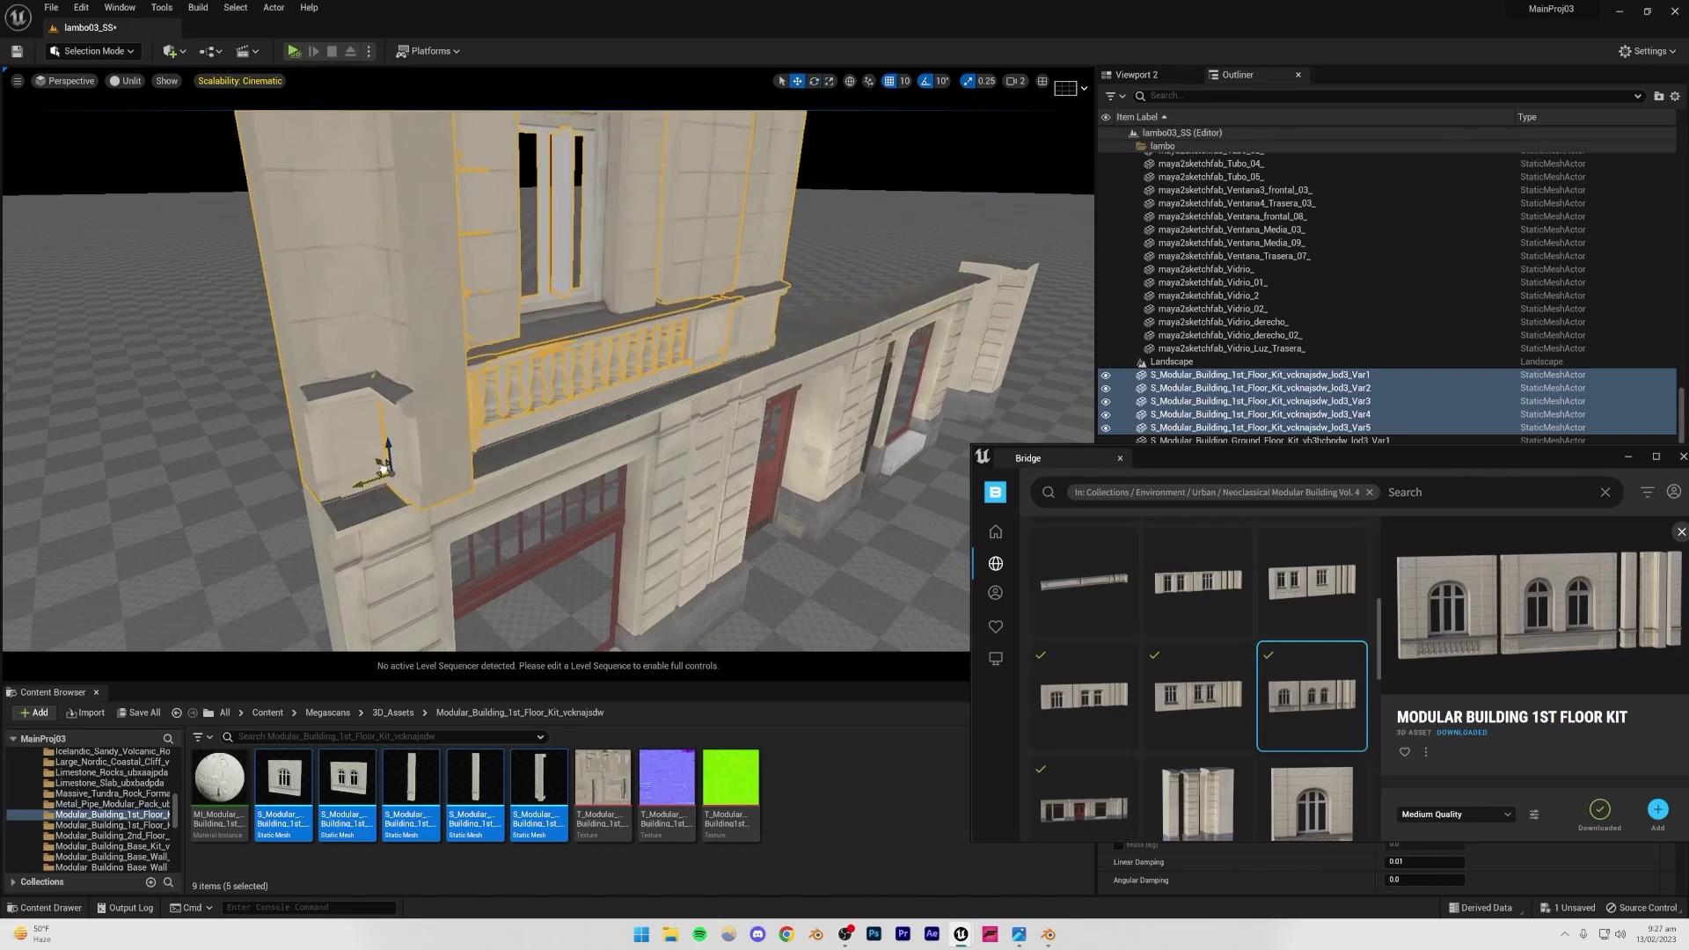
- Delete the spare ground floor pillar standing beyond the facade and the 1st floor corner pillar at the opposite end
right_drag(400, 454, 343, 452)
click(940, 368)
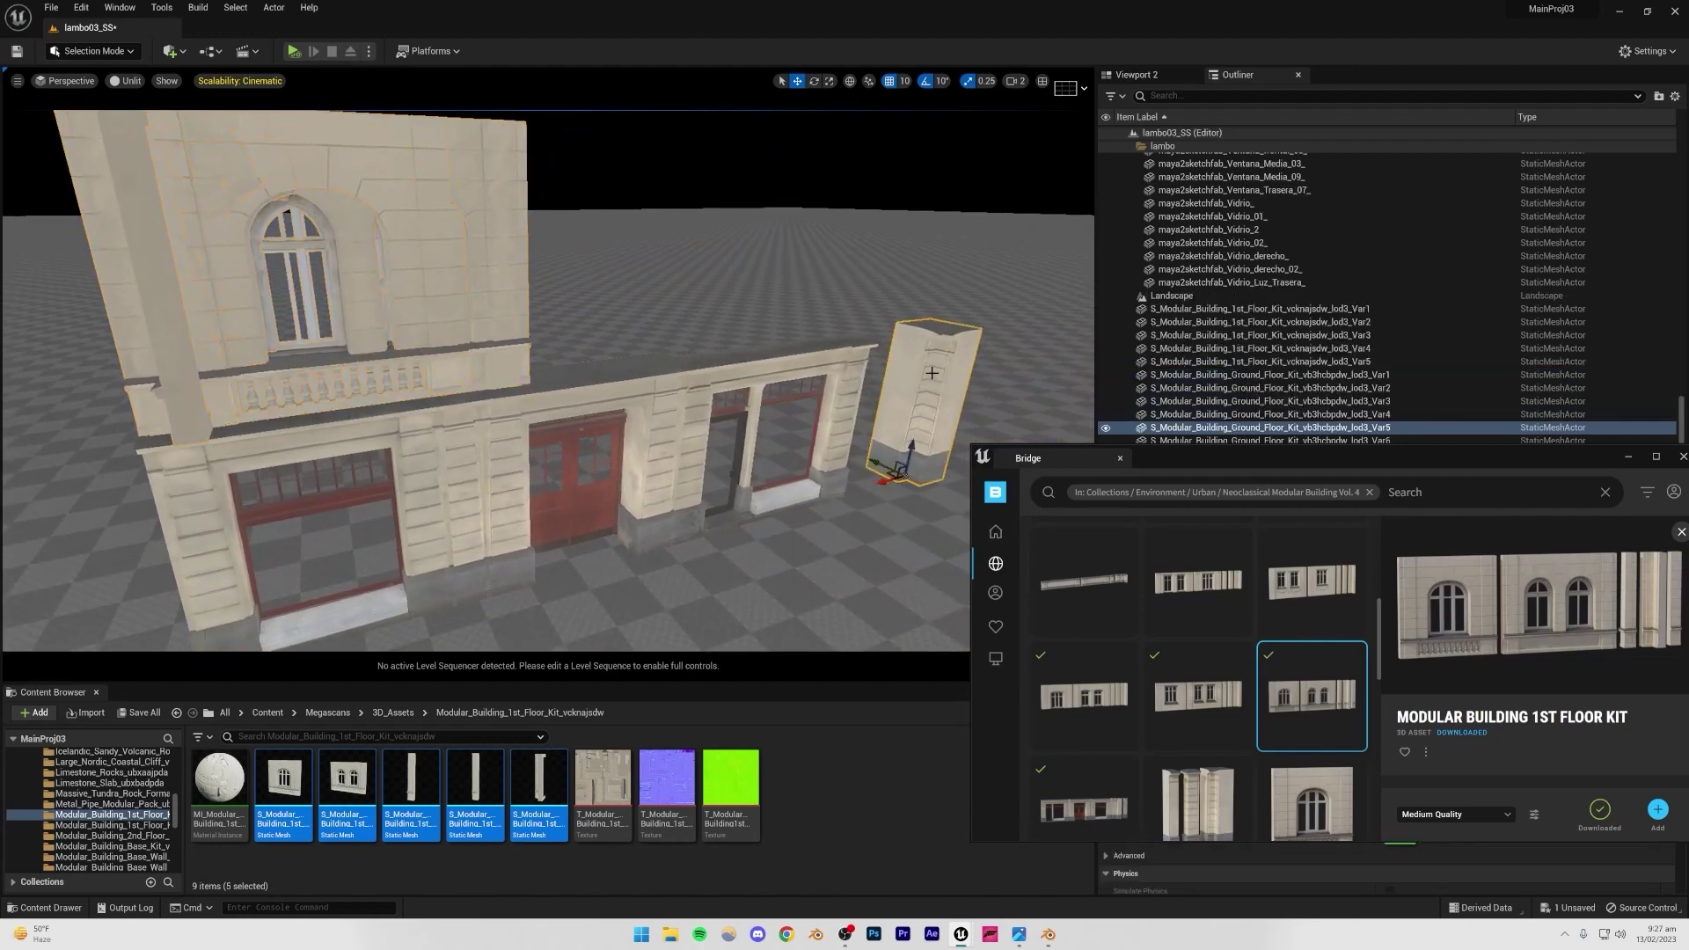
key(Delete)
click(163, 411)
key(Delete)
- Slide the double arched-window section along the facade so it sits beside the single arched-window section
click(189, 404)
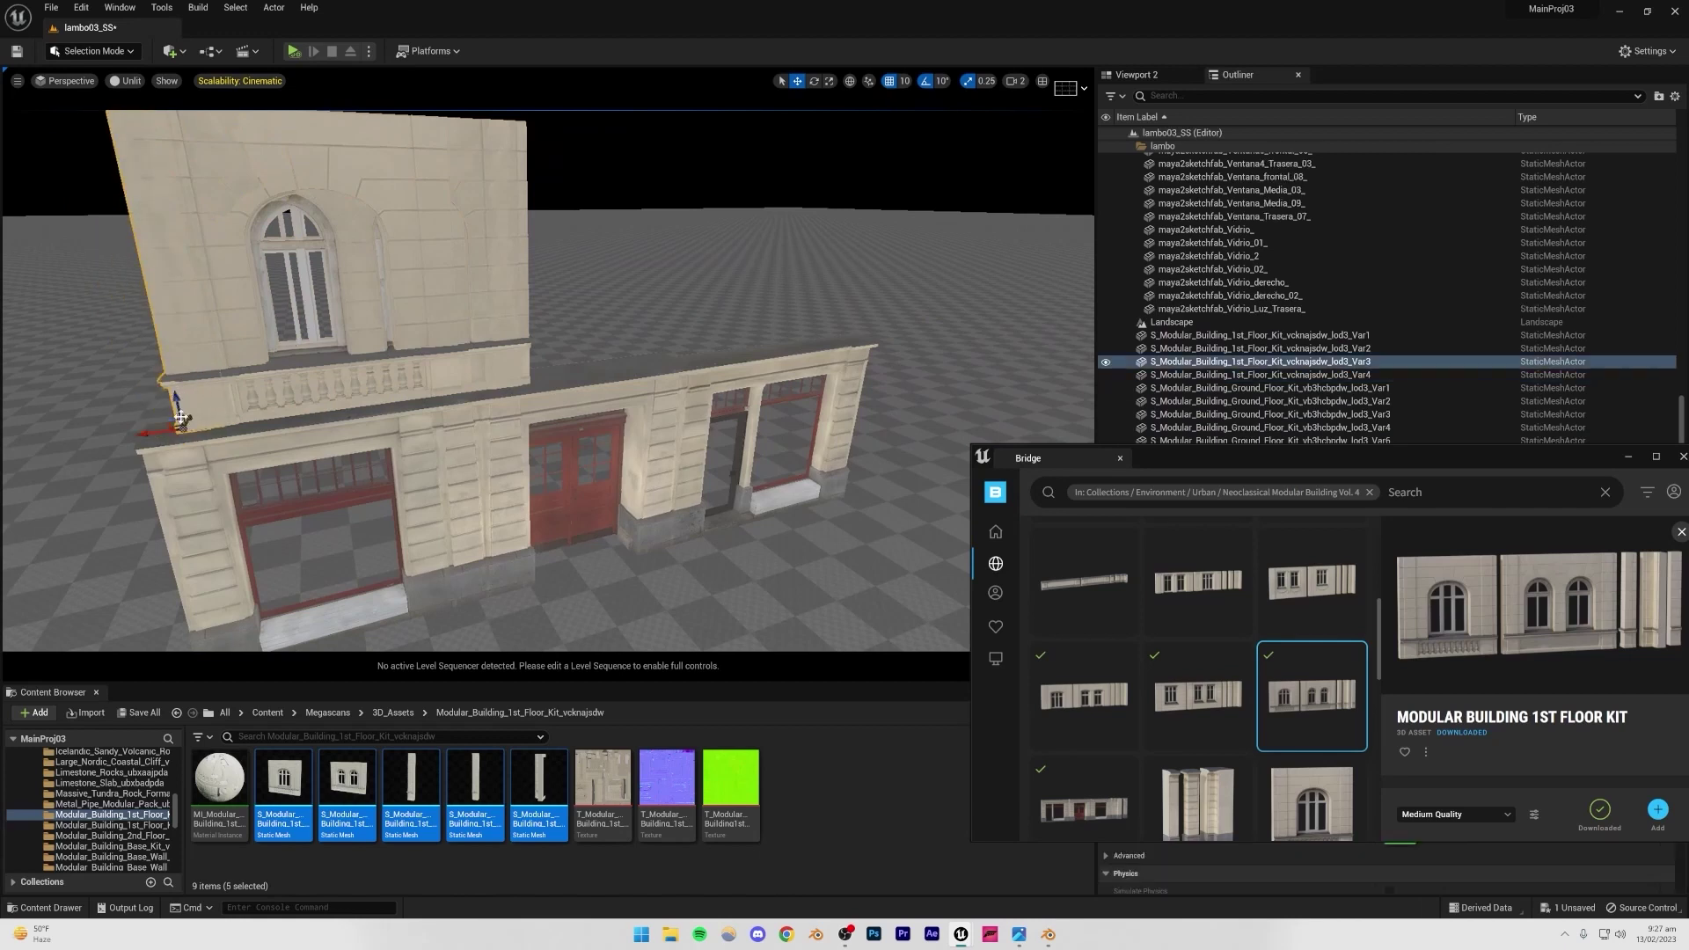
drag(150, 431, 444, 396)
click(200, 366)
click(274, 319)
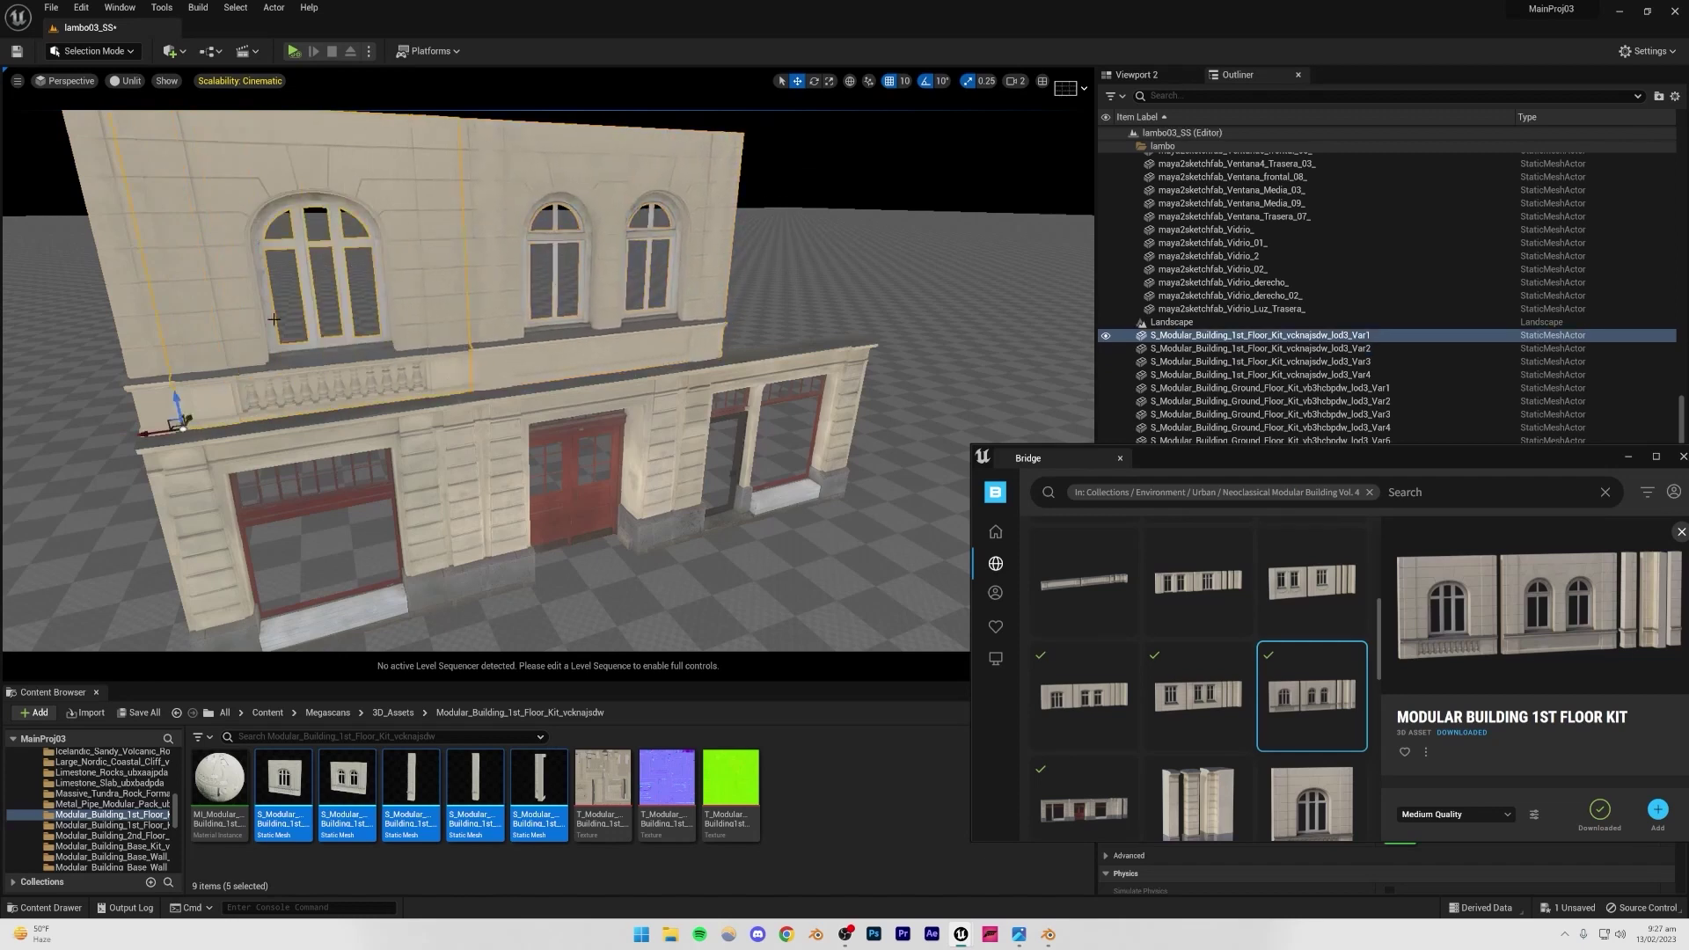
drag(164, 433, 244, 421)
key(ctrl+z)
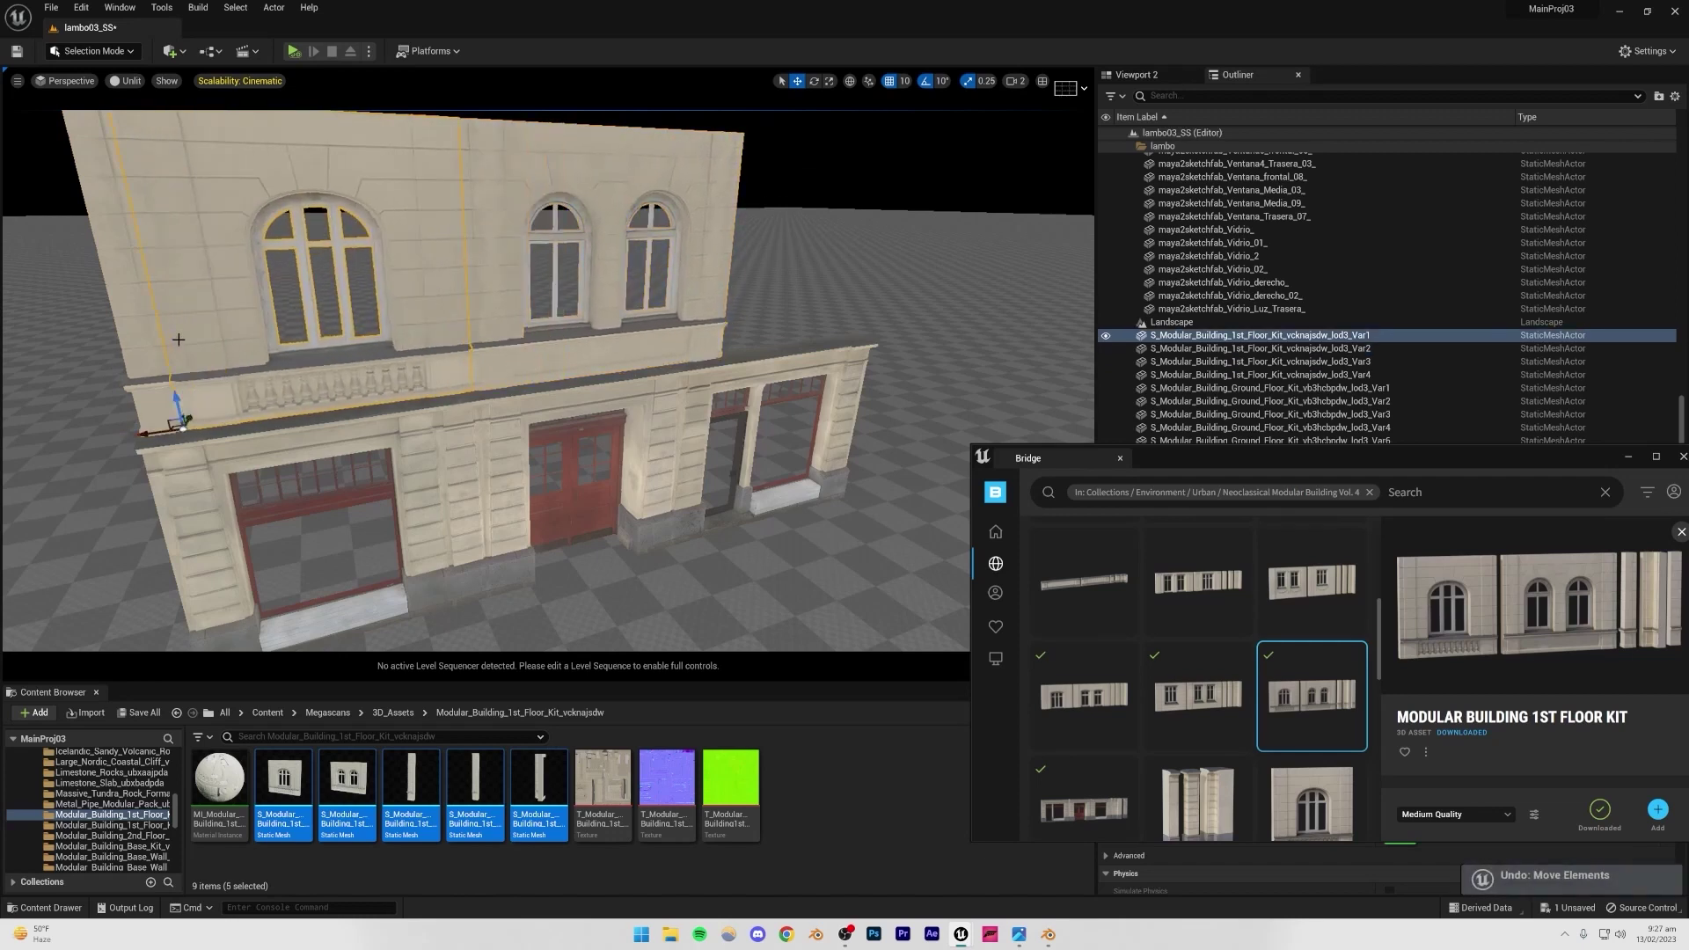
- Pull the 1st floor corner pillar slightly outward to the outer end of the single arched-window section
click(139, 378)
right_drag(107, 437, 82, 440)
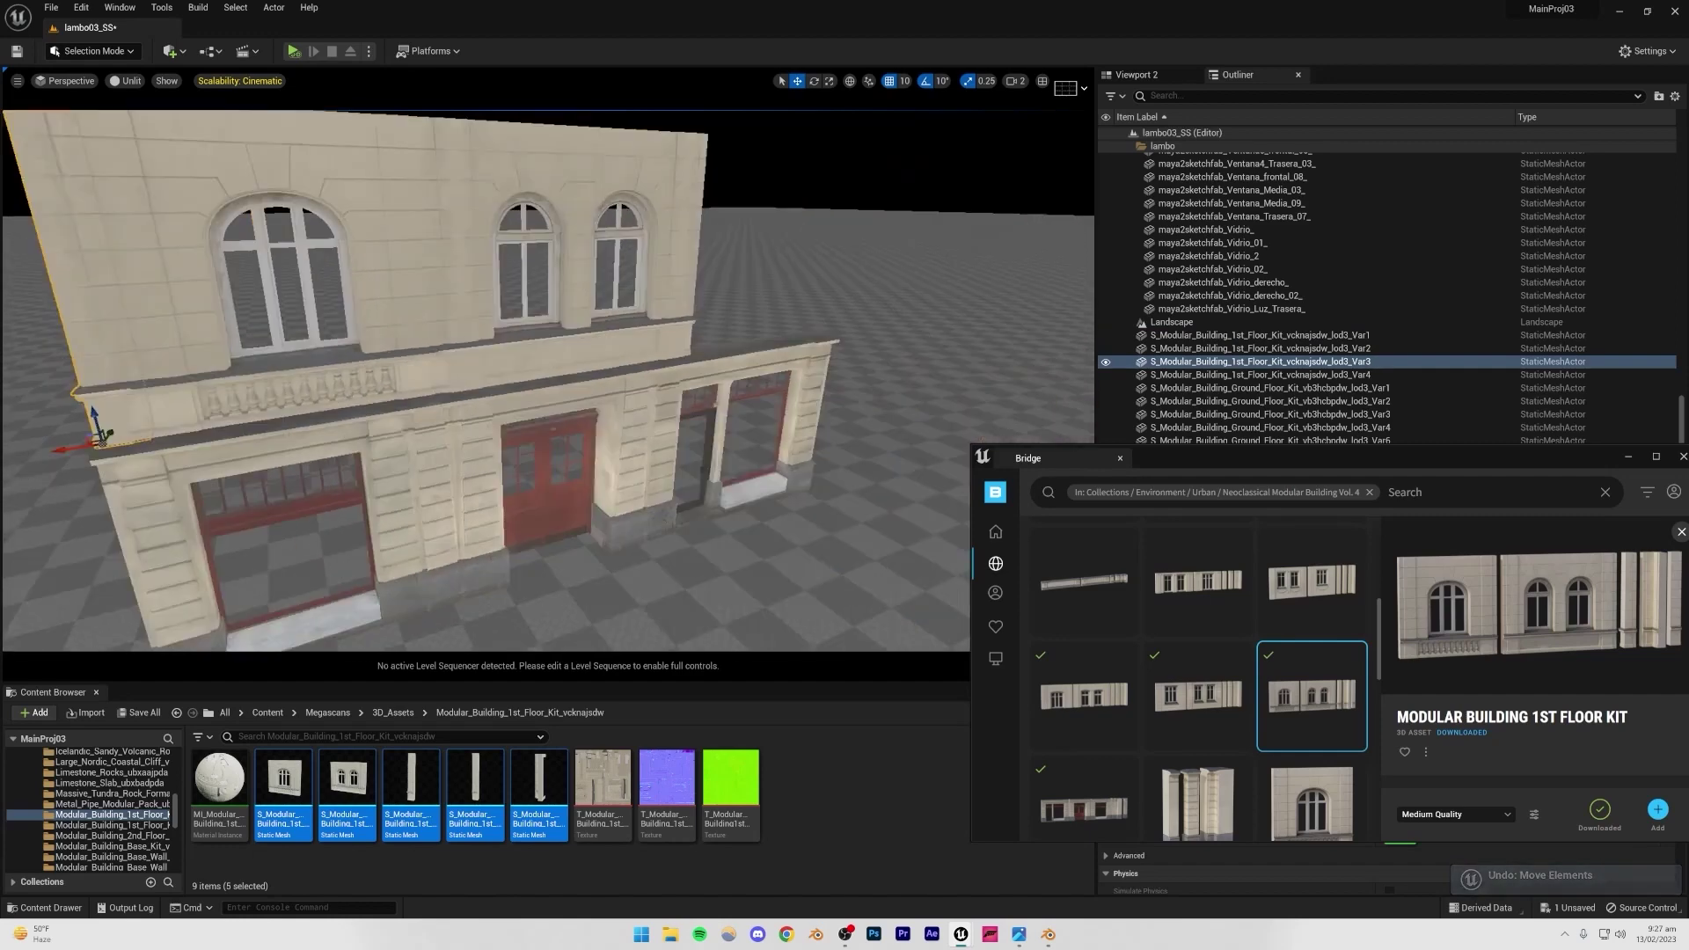
drag(79, 441, 64, 448)
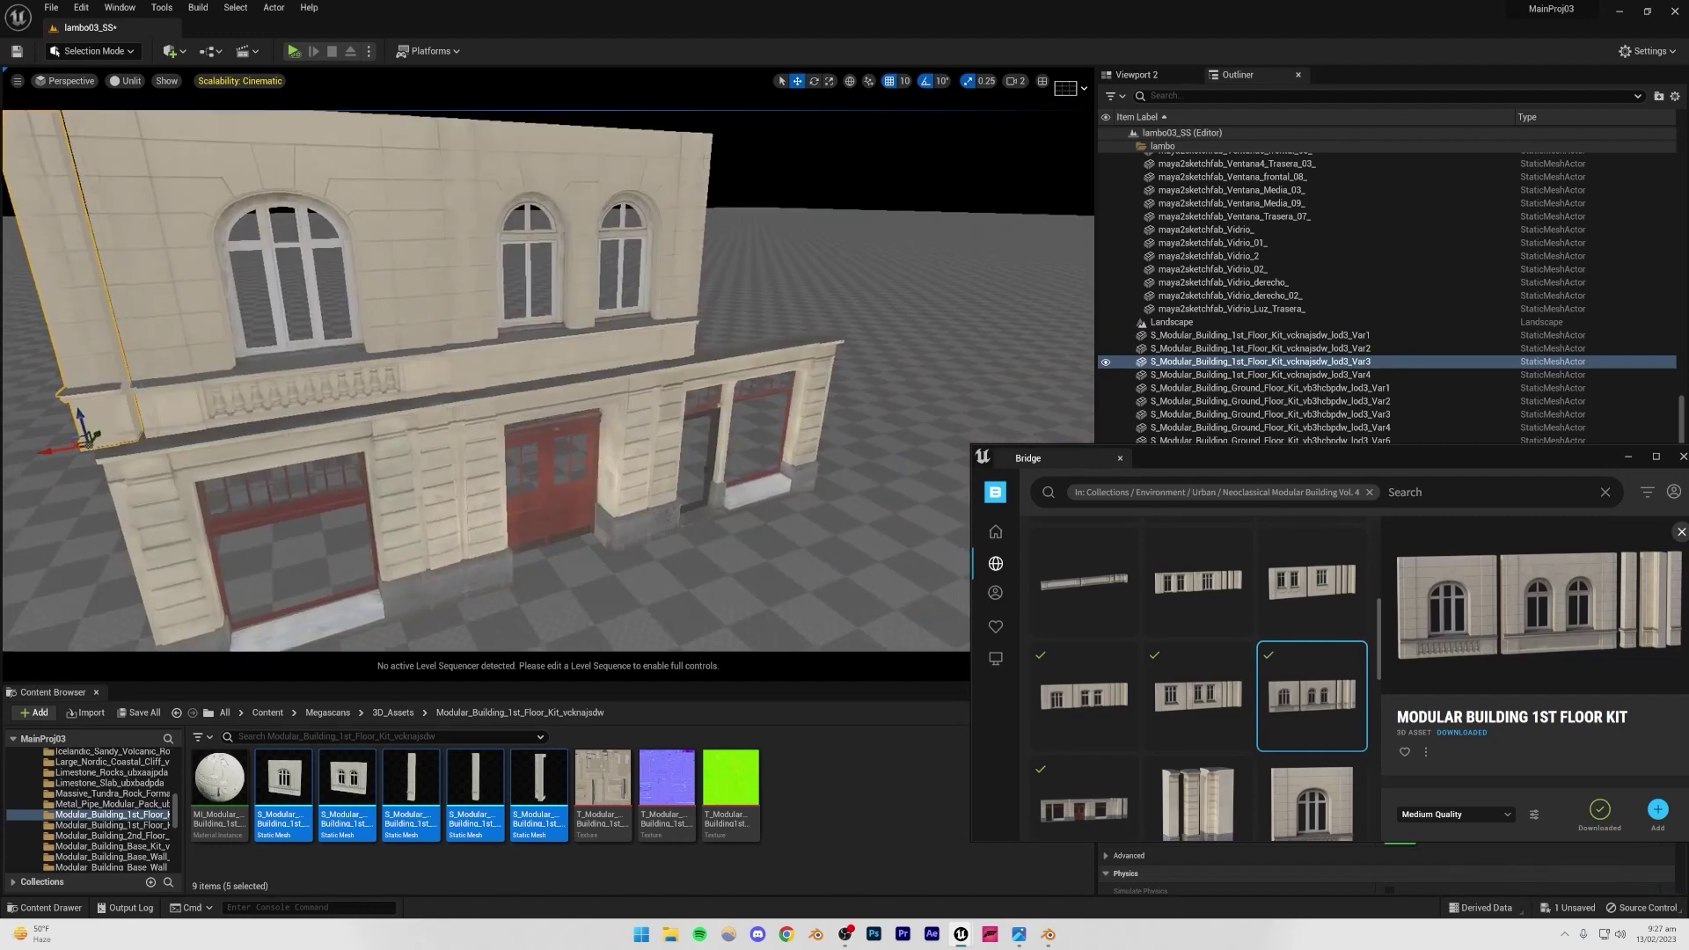
- Pull the remaining narrow pillar to the facade's far end and close up the two arched-window sections against the corner pillar
click(124, 435)
drag(118, 441, 325, 414)
click(166, 414)
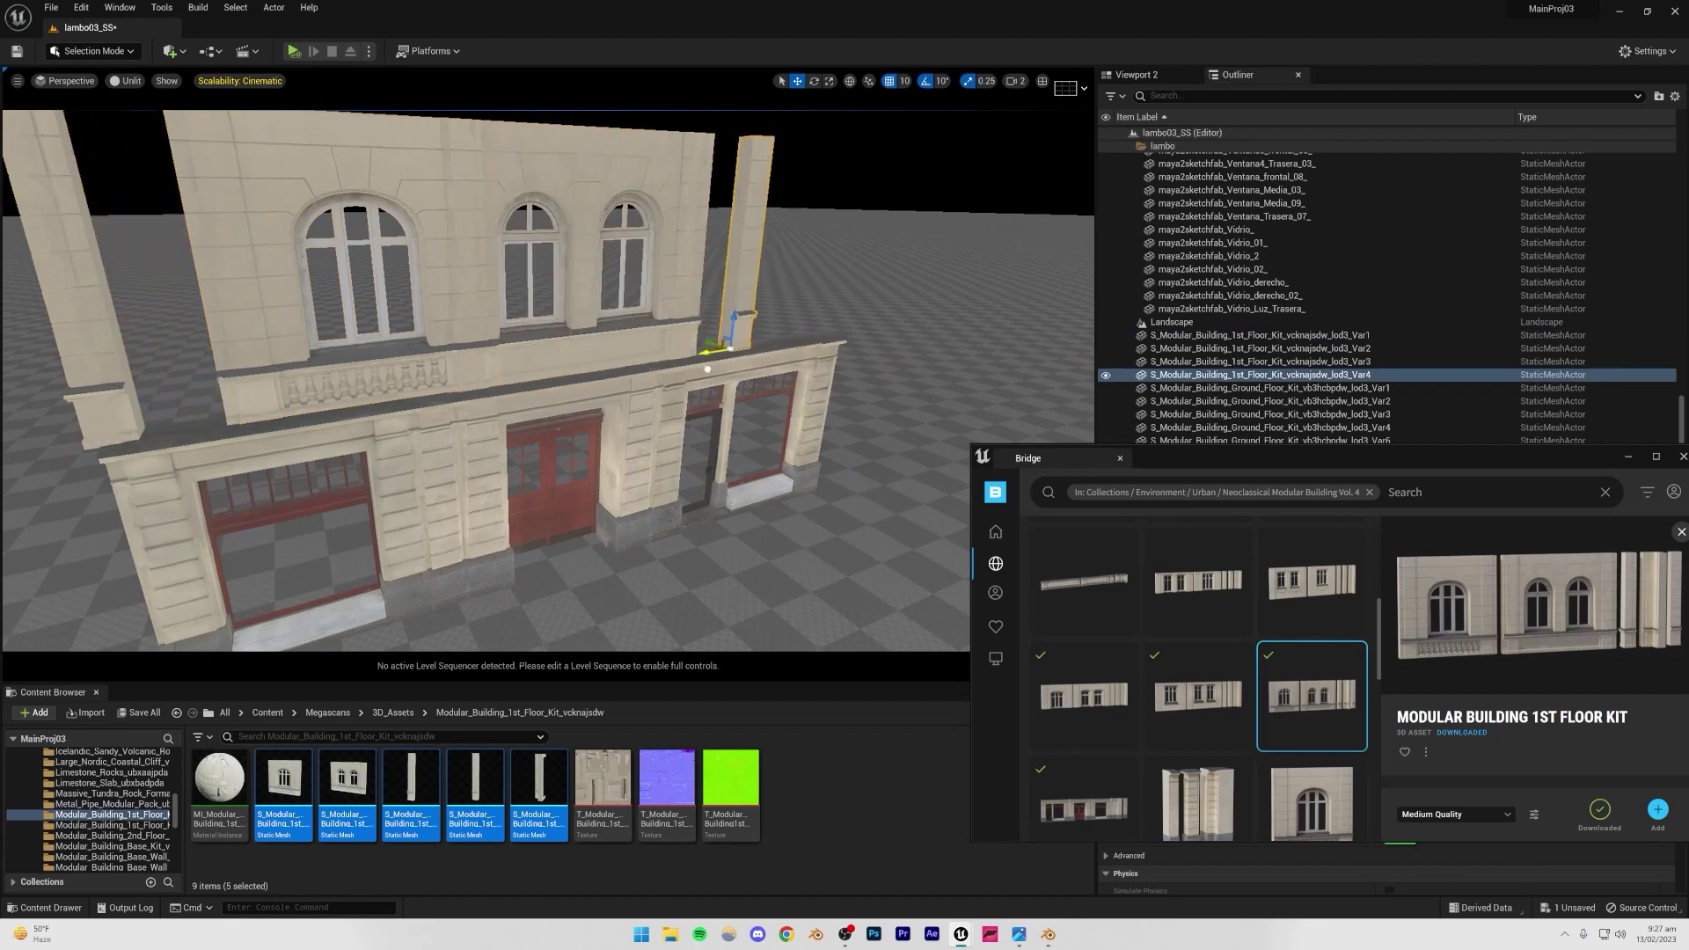
click(226, 372)
drag(205, 427, 159, 411)
click(448, 378)
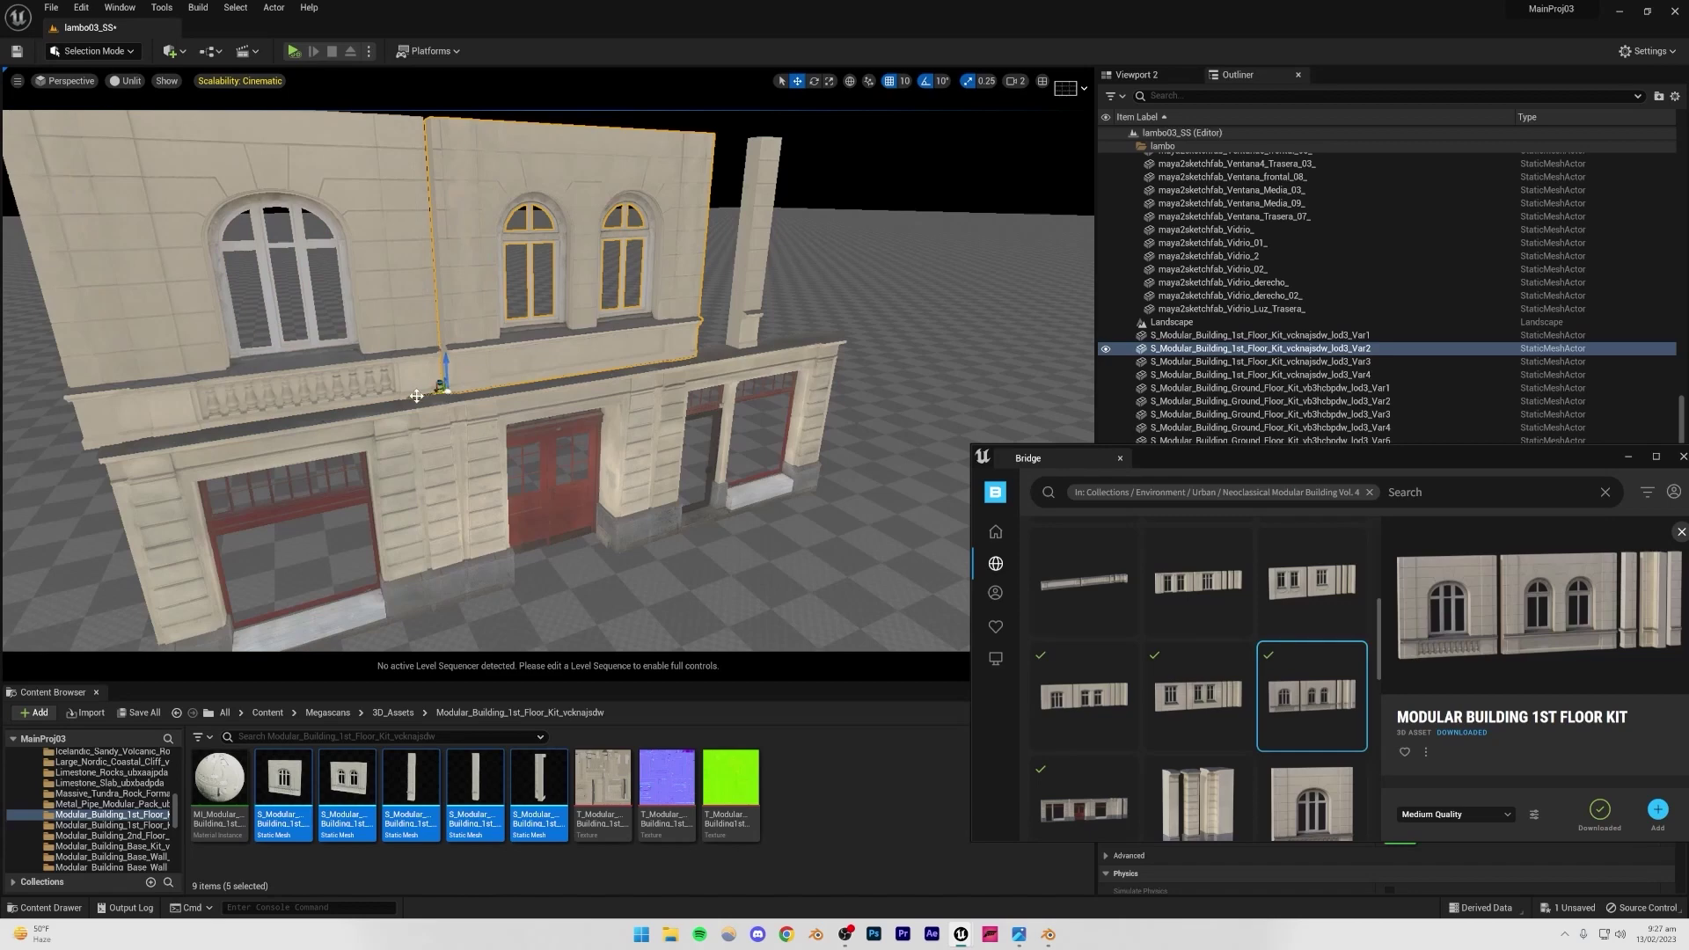
- Shift the corner pillar and both arched-window sections together slightly along the facade to align them with the ground floor
click(123, 398)
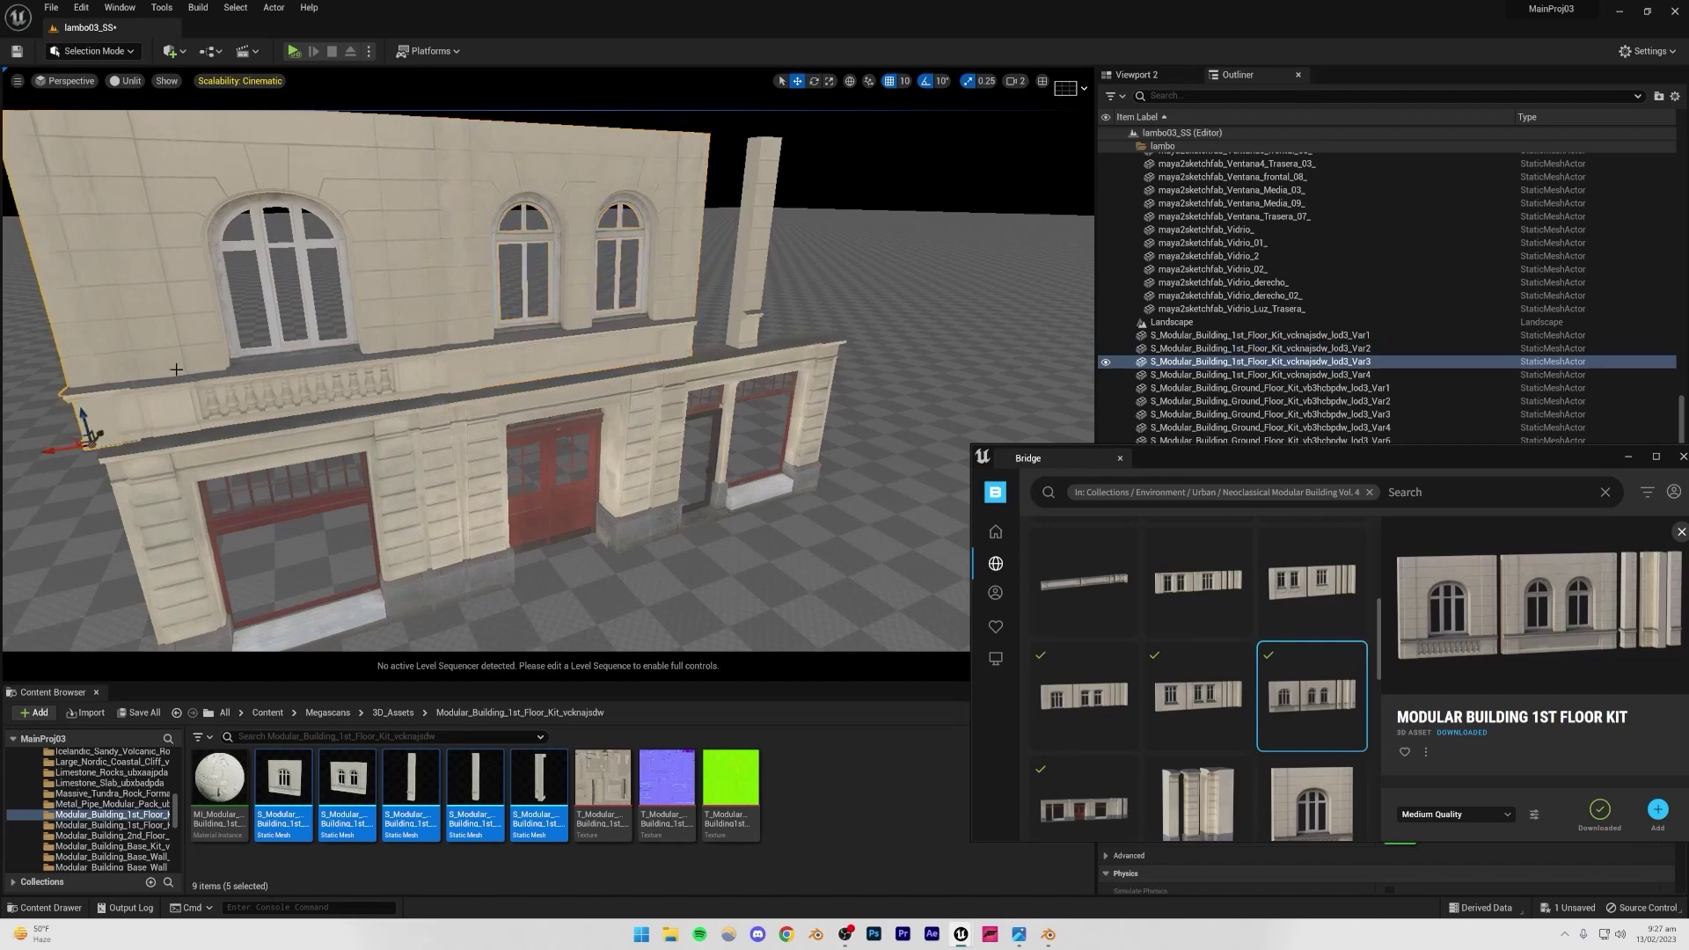
shift+click(175, 378)
shift+click(450, 322)
drag(413, 397, 424, 397)
right_drag(330, 435, 239, 435)
right_drag(451, 411, 556, 398)
- Delete the leftover narrow pillar standing past the double arched-window section
click(771, 249)
click(653, 329)
right_drag(653, 329, 544, 363)
key(w)
key(Delete)
key(s)
- Duplicate the single arched-window section and place the copy flush against the free end of the double arched-window section
click(150, 348)
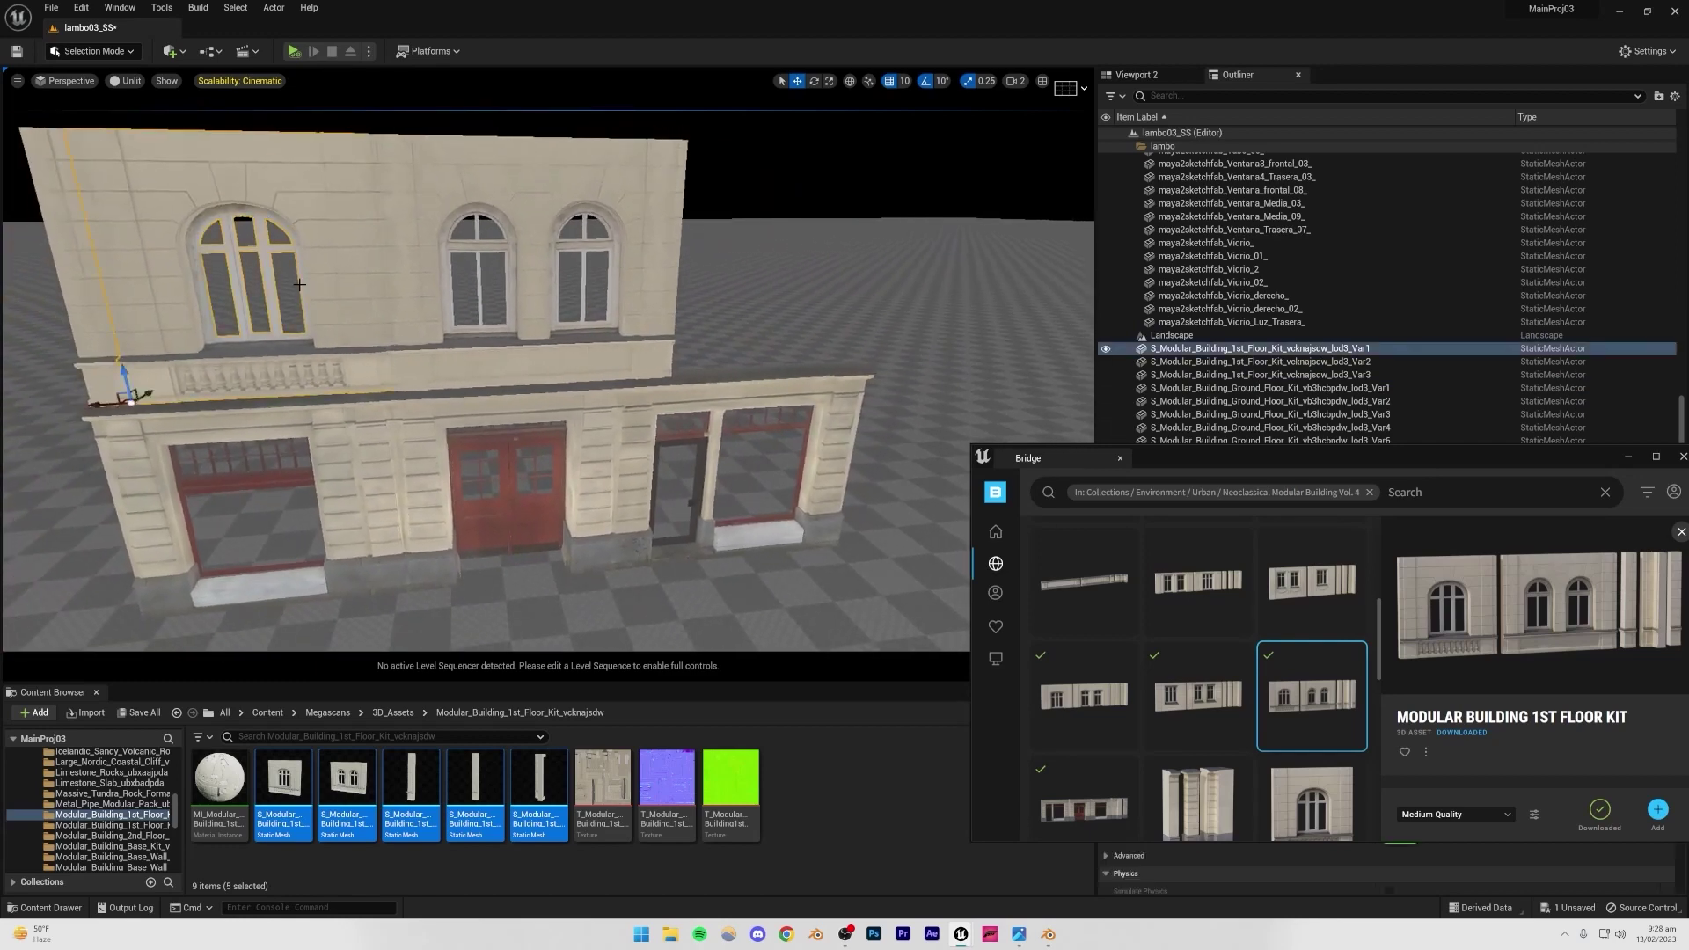
alt+drag(95, 402, 653, 377)
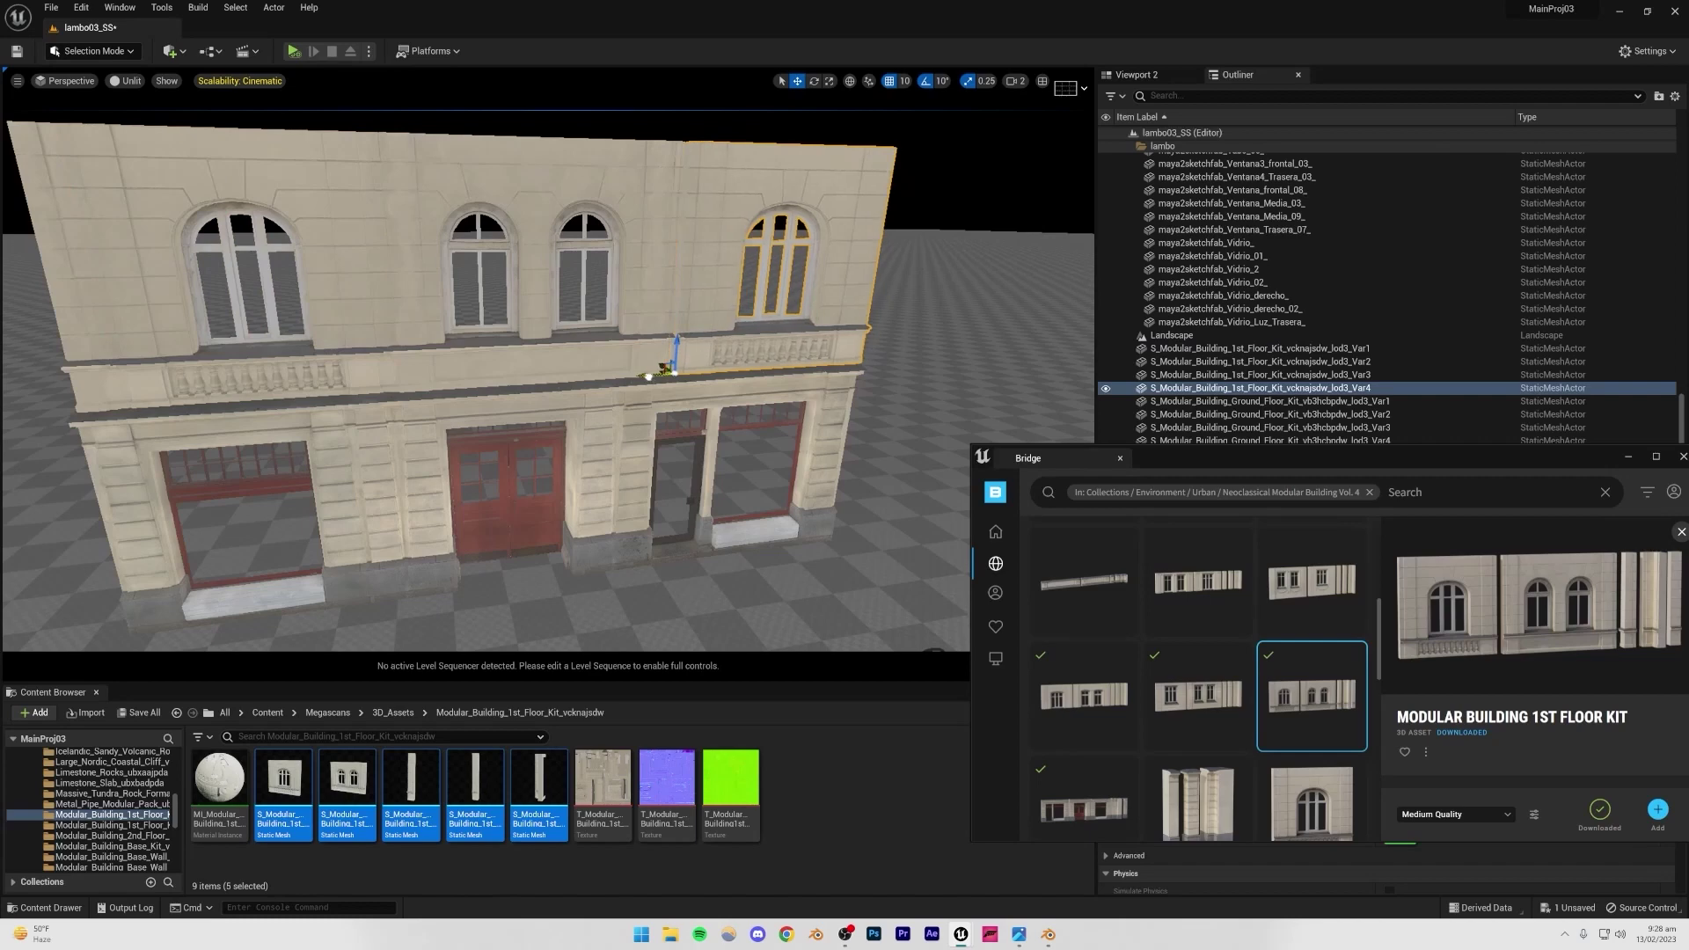
click(961, 162)
right_drag(961, 162, 924, 120)
key(q)
- Minimize Bridge and duplicate the four 1st floor meshes straight up to stack another storey on the facade
click(1188, 704)
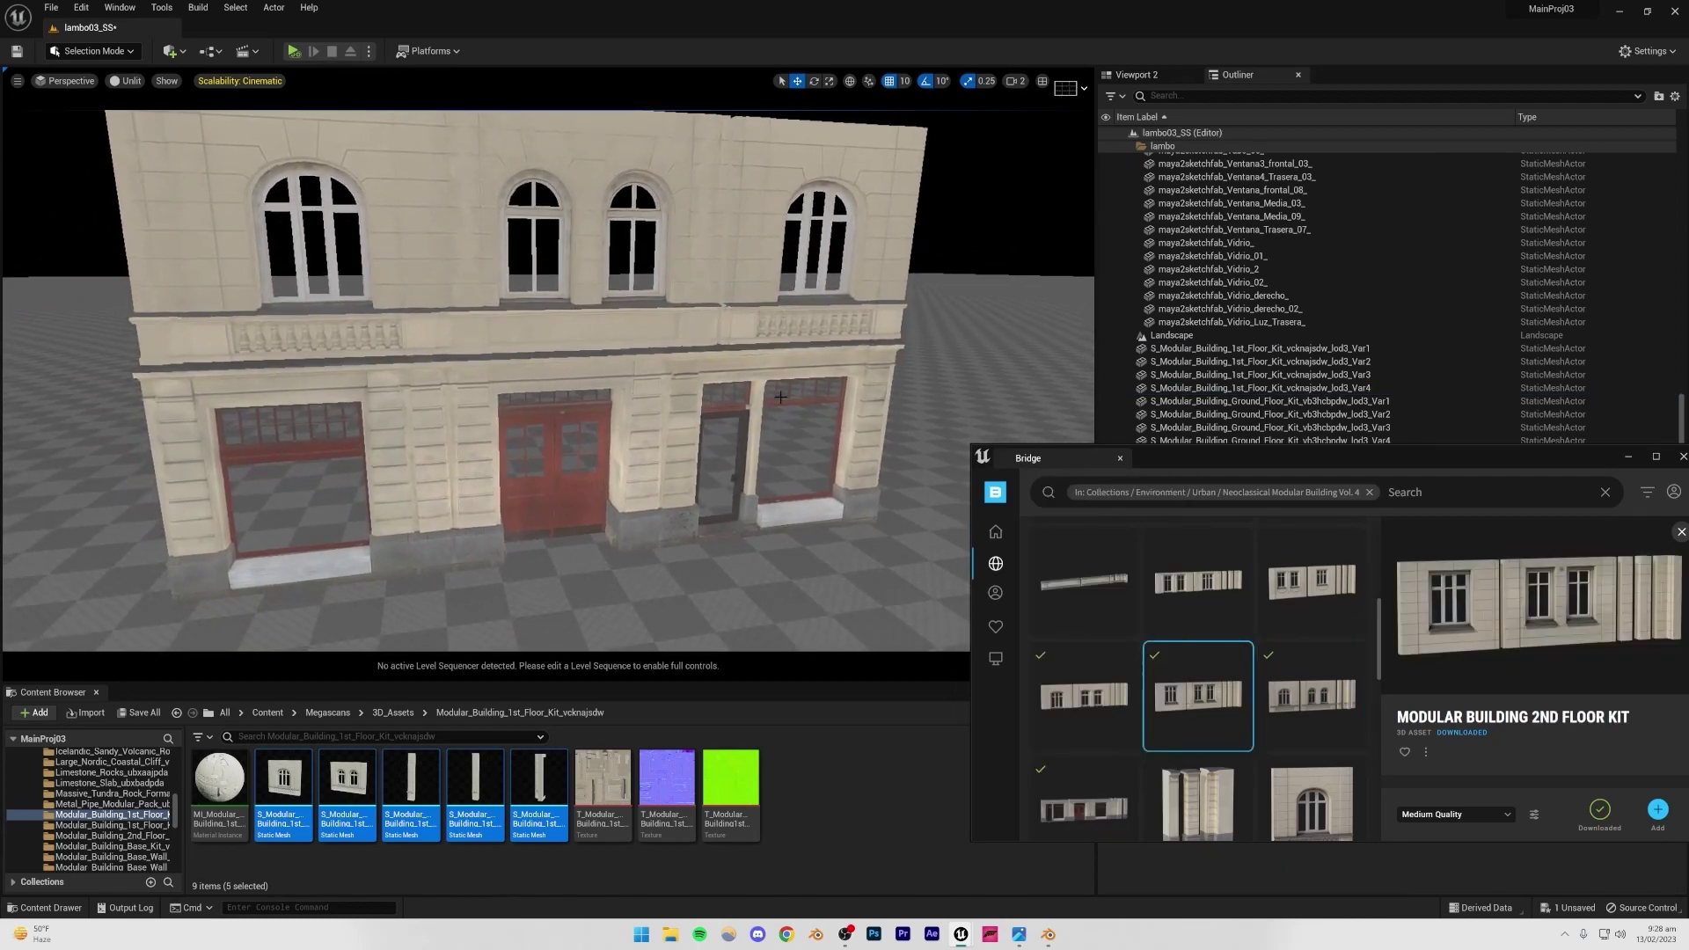
click(1628, 456)
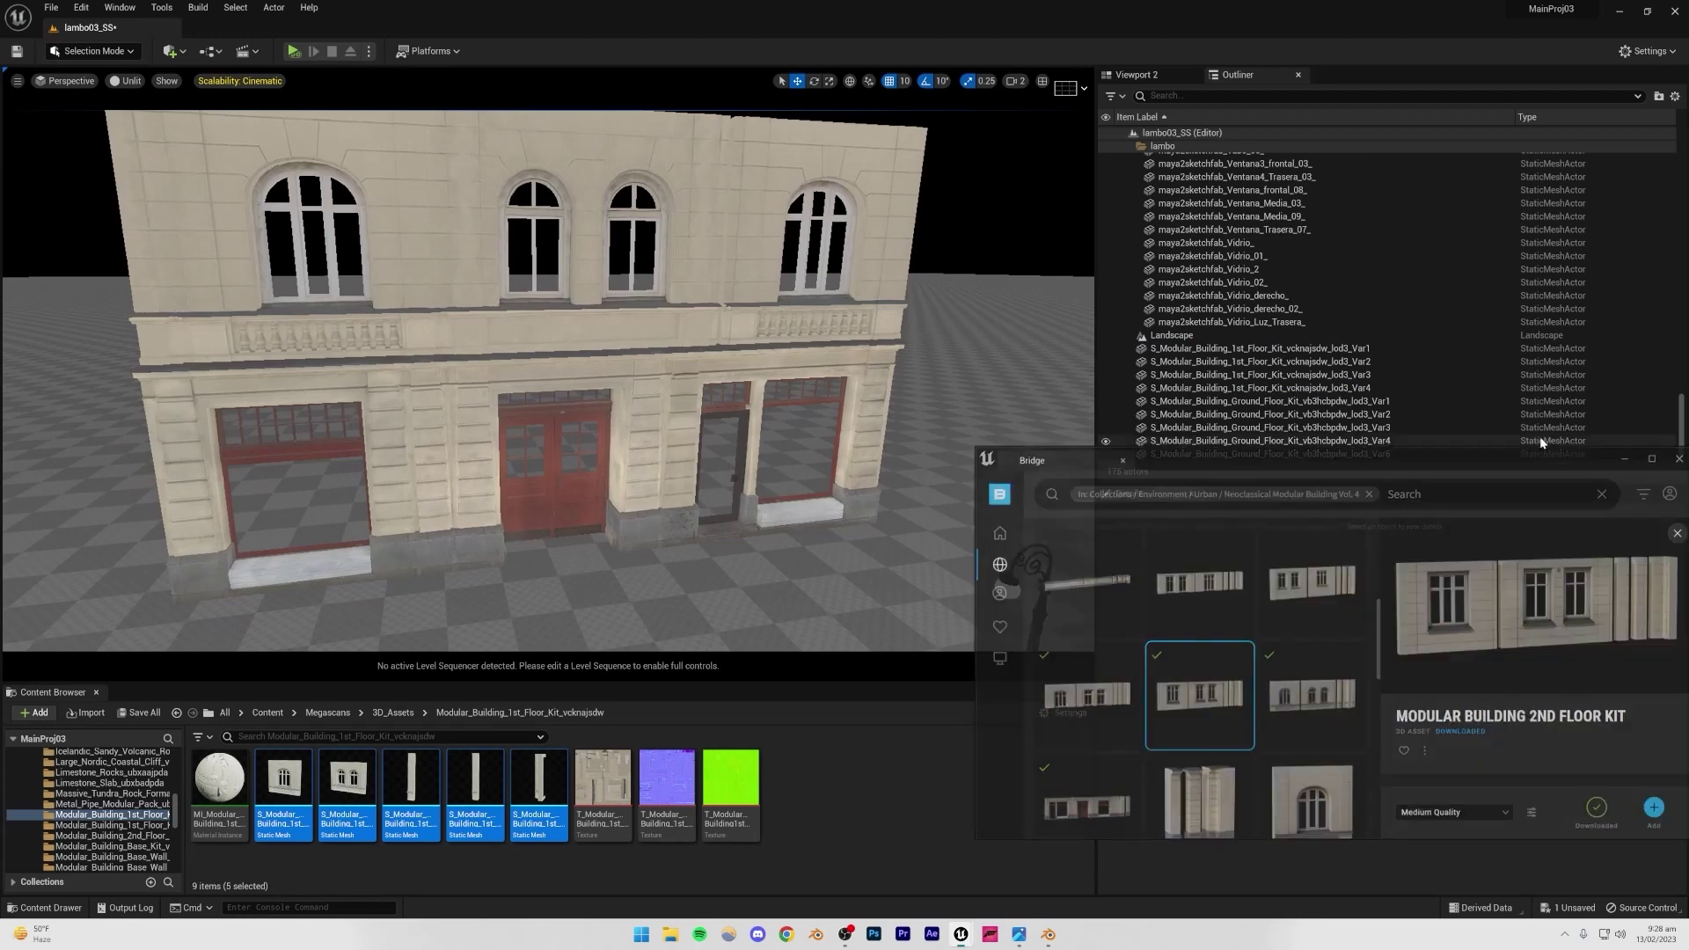
right_drag(343, 364, 341, 308)
click(335, 312)
ctrl+click(180, 292)
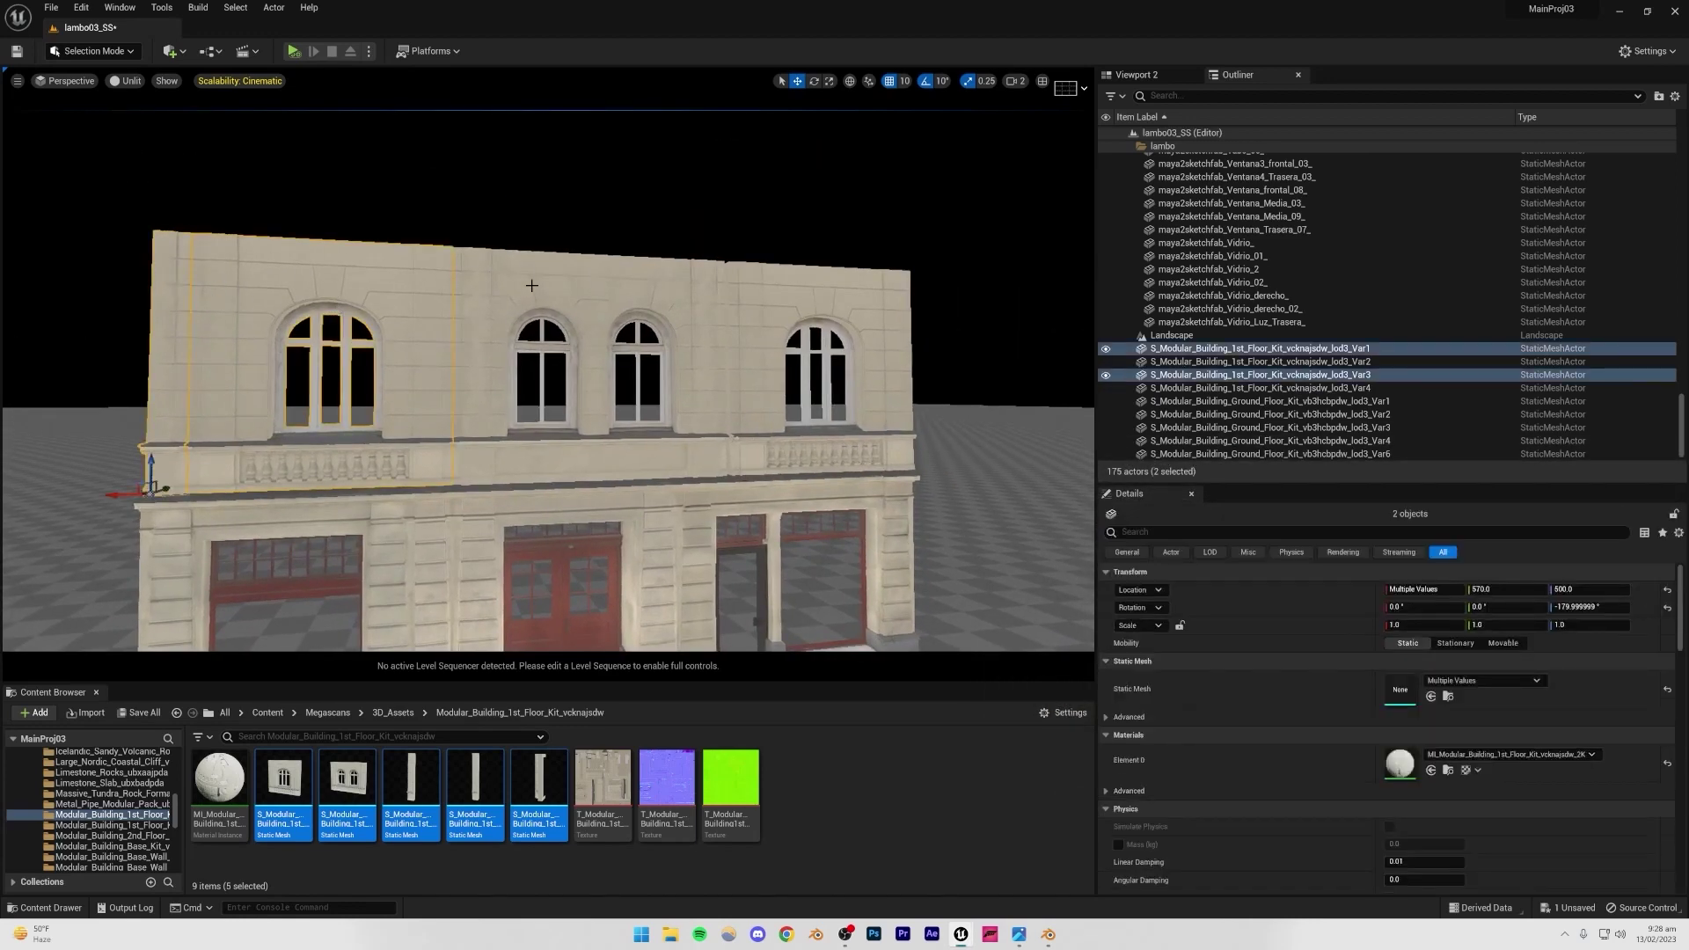
ctrl+click(537, 282)
ctrl+click(757, 281)
alt+drag(734, 444, 735, 229)
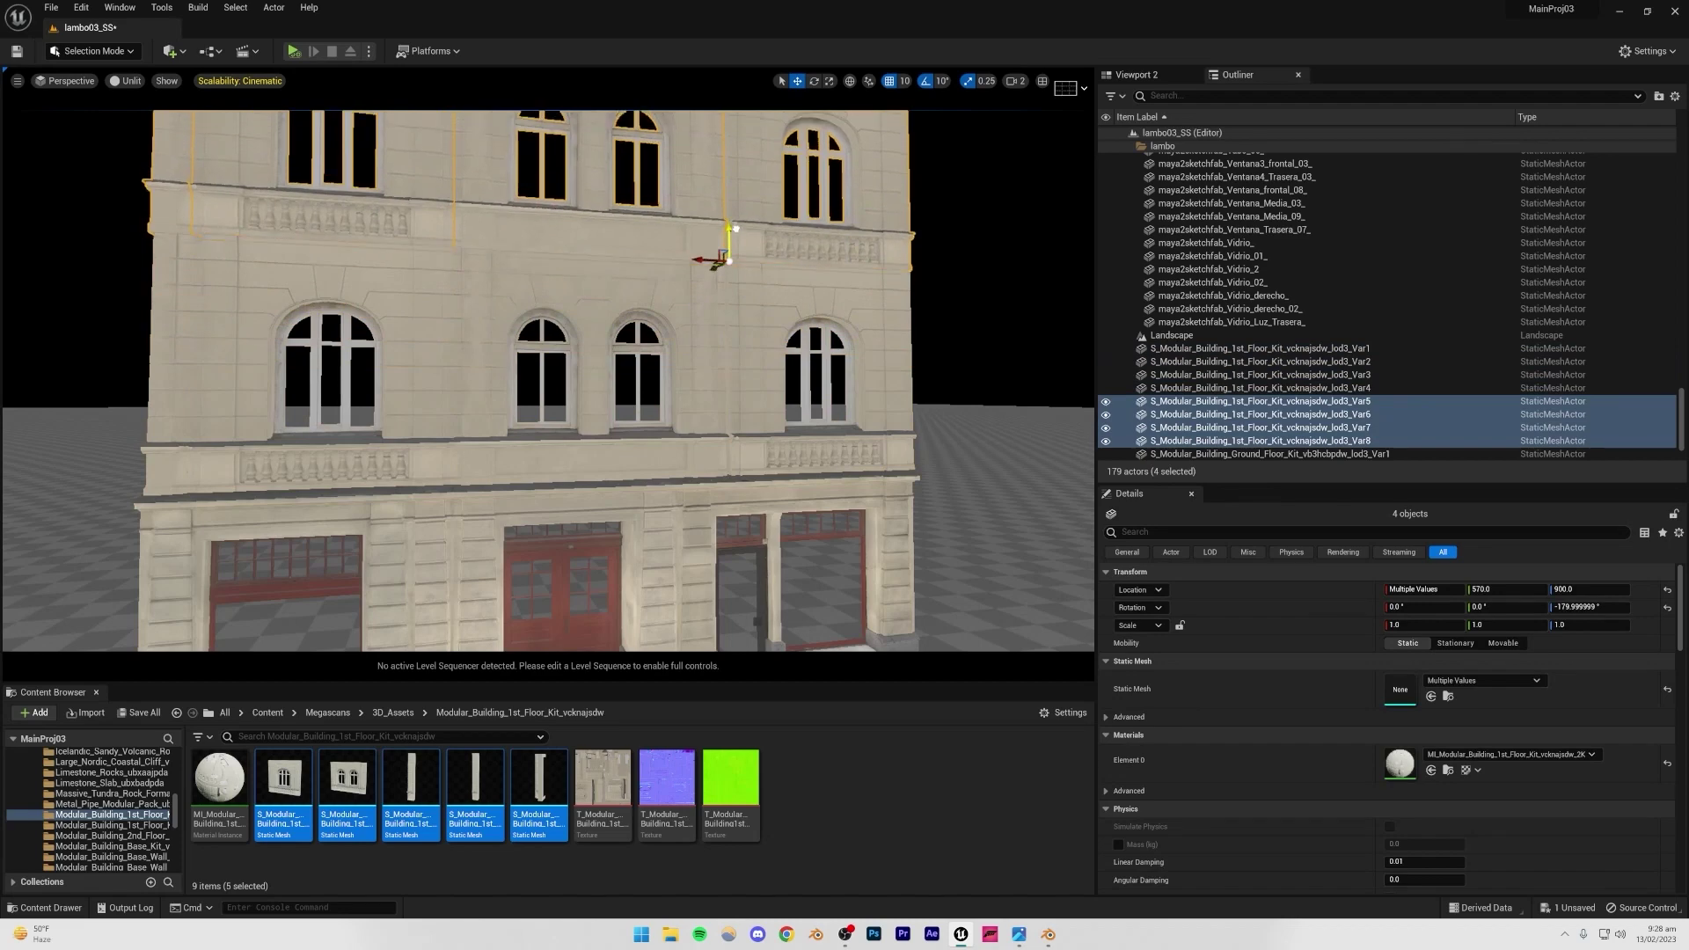
- Deselect the new storey and save the level with the car and building in view
click(927, 214)
mouse_move(927, 214)
right_down()
mouse_move(906, 268)
mouse_move(917, 236)
right_up()
right_drag(1047, 232, 559, 130)
key(ctrl+s)
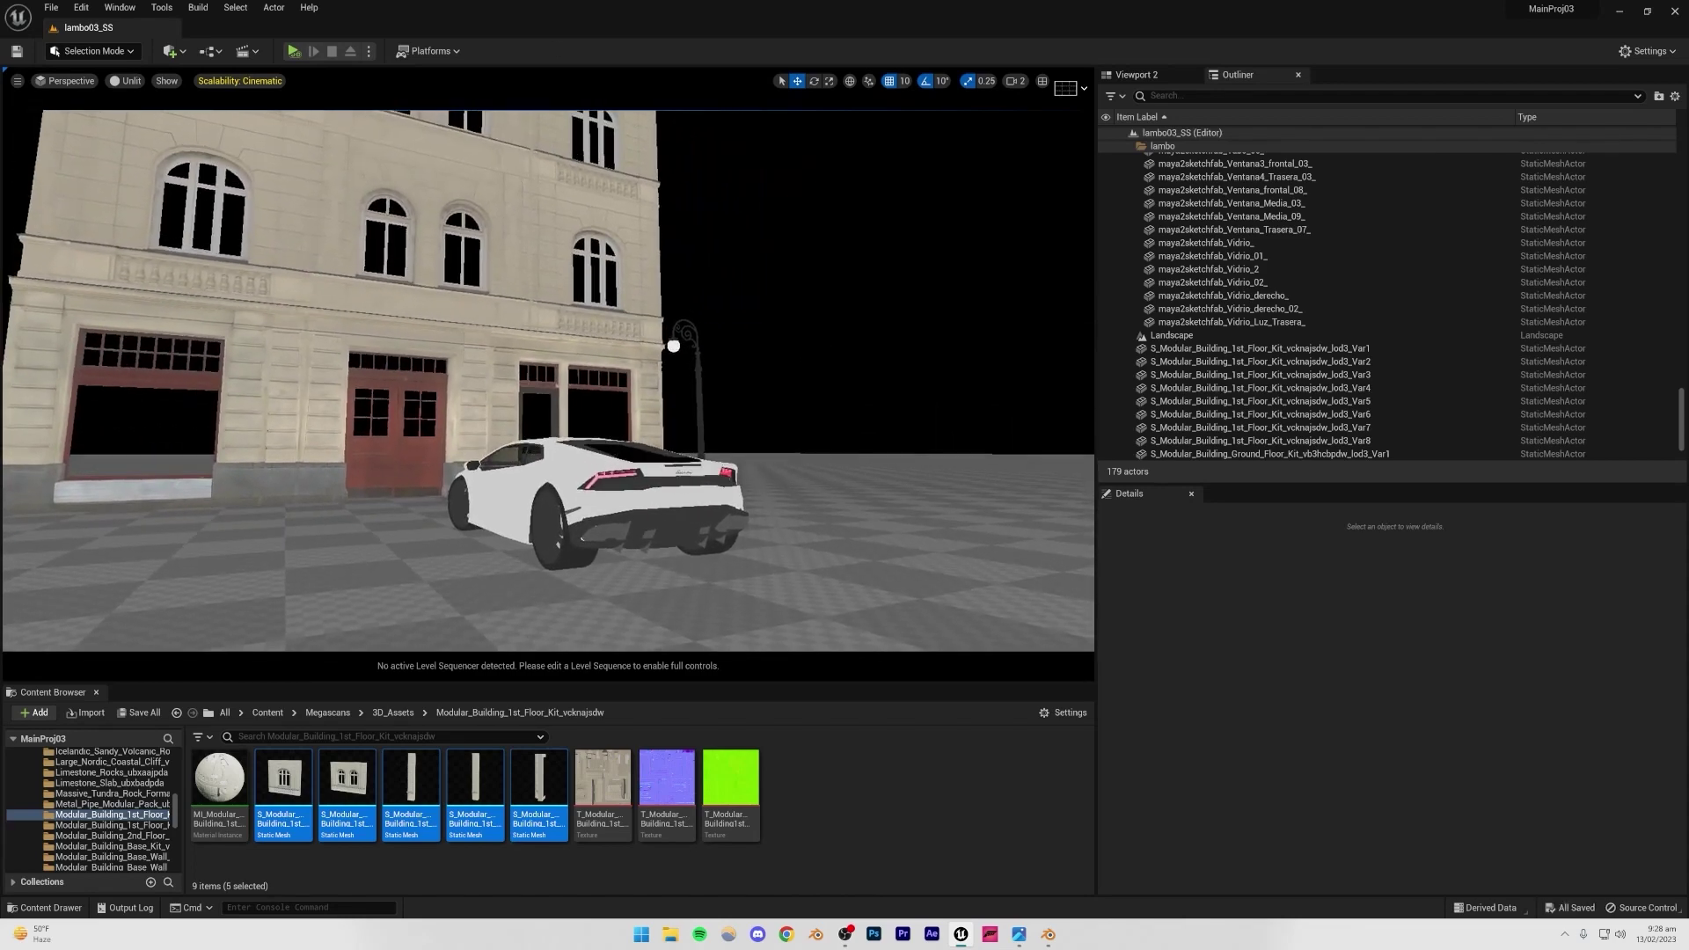
- Frame the car, street lamp and building from behind the car and open the reference photo to compare the composition
right_drag(532, 188, 528, 197)
right_drag(600, 304, 587, 336)
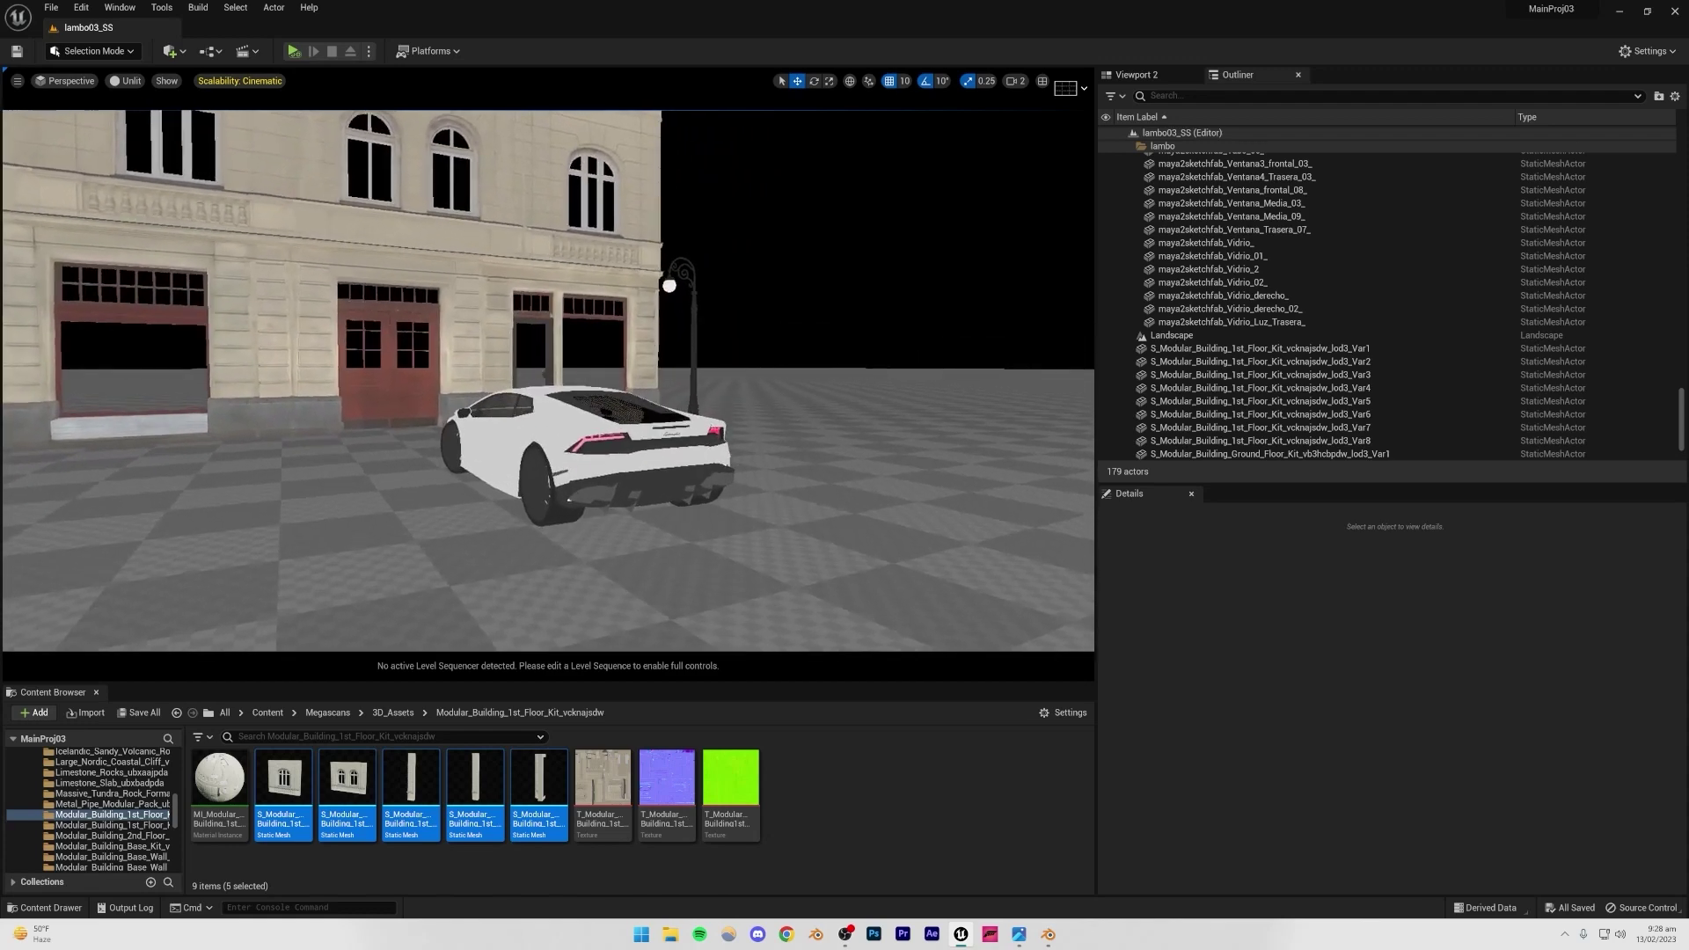
right_drag(628, 611, 665, 497)
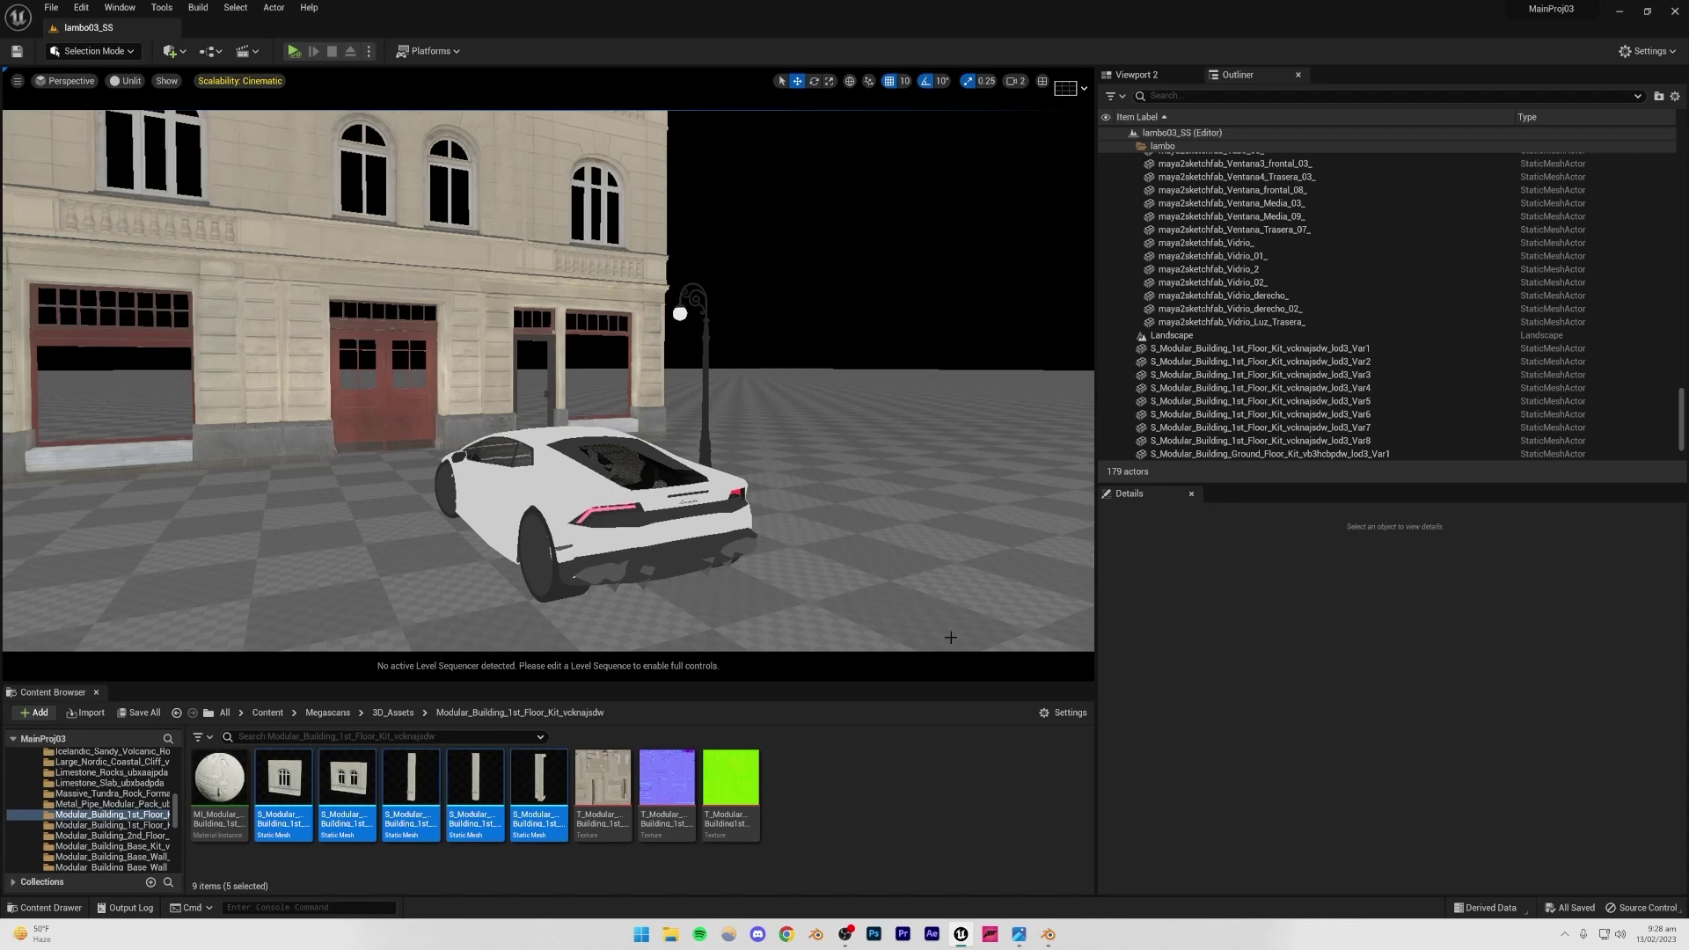
click(1018, 938)
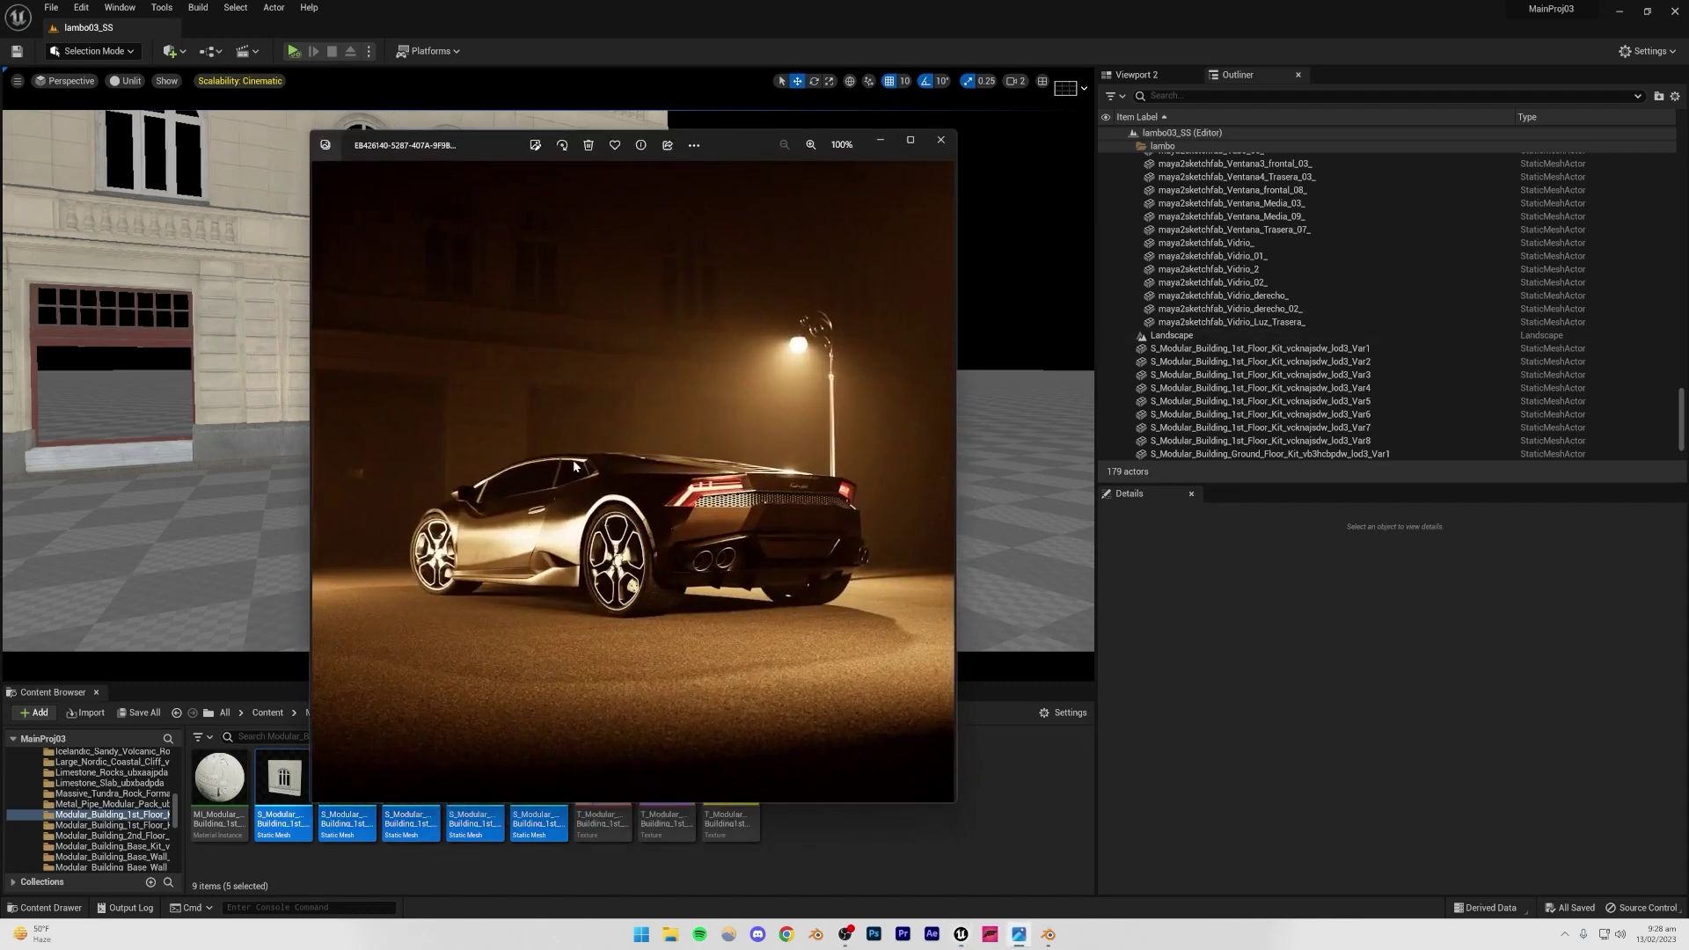